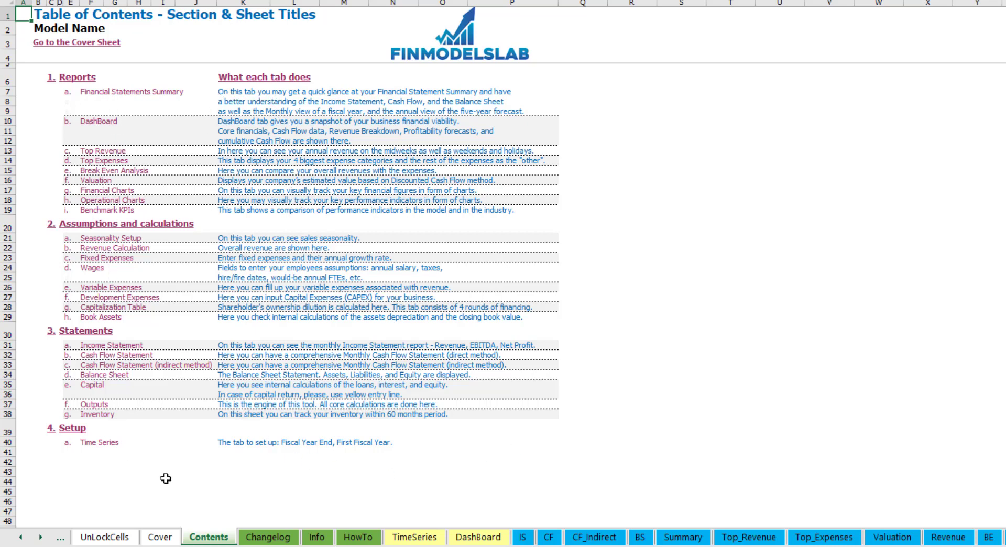
# Read through the HowTo sheet's guidance on the model's assumption tabs, from Cover and Time Series to Wages and Capitalization Table
pyautogui.click(358, 537)
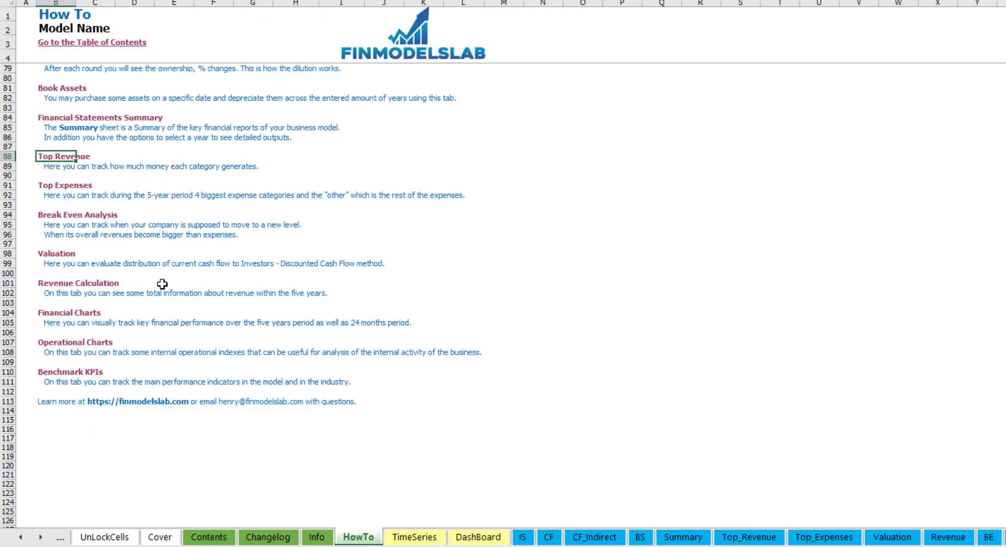
pyautogui.scroll(20, 162, 283)
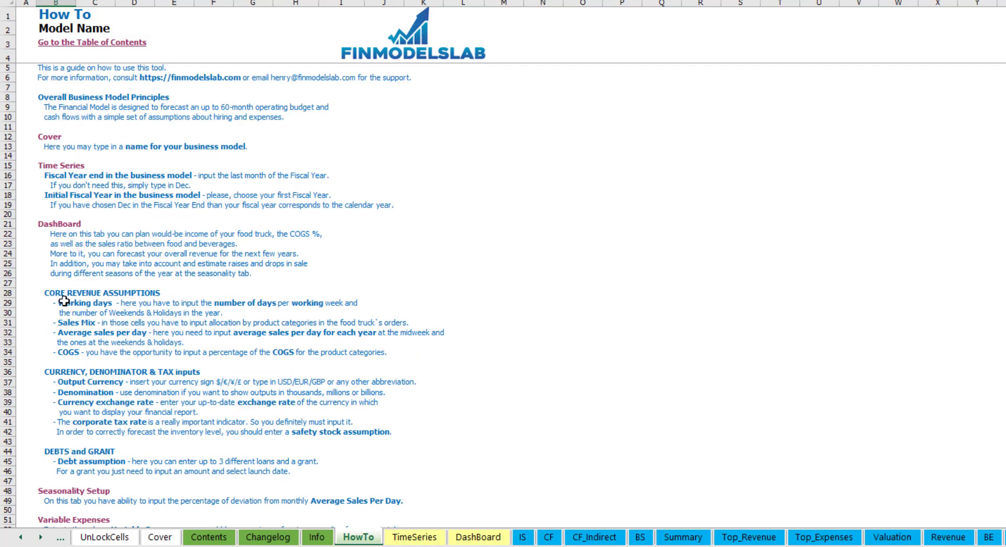
pyautogui.scroll(-3, 71, 303)
pyautogui.scroll(-3, 81, 320)
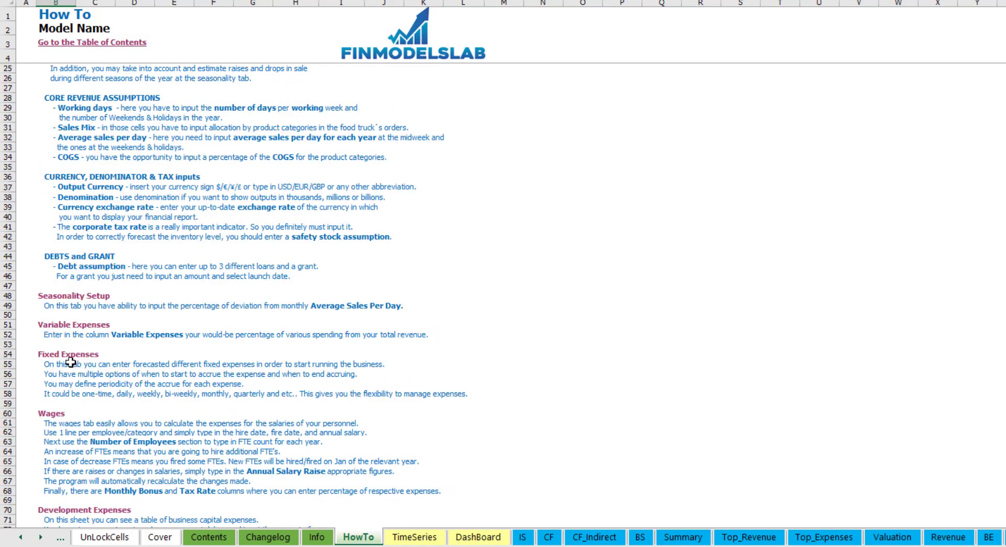
pyautogui.scroll(-6, 70, 361)
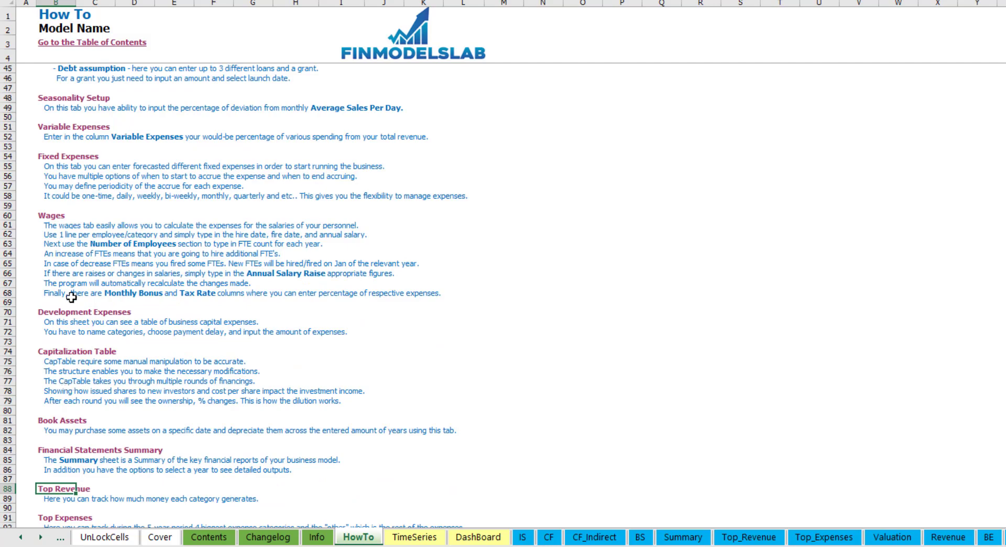
pyautogui.scroll(12, 71, 297)
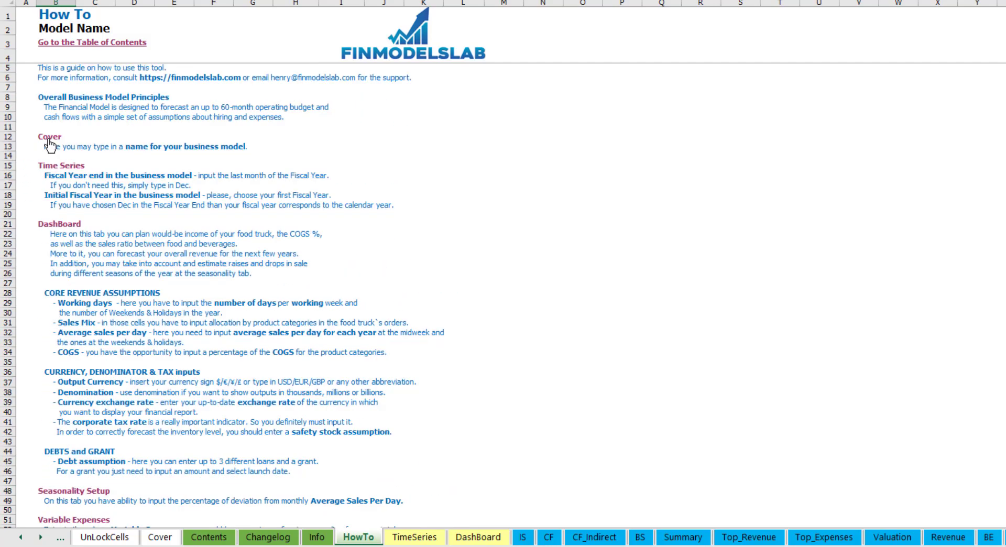
pyautogui.scroll(-13, 55, 265)
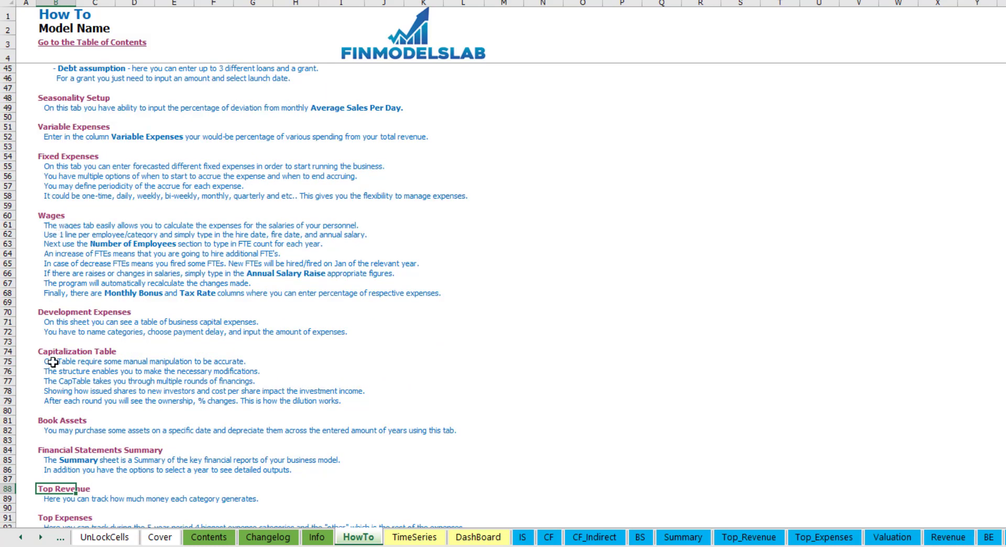
# Open the Wages sheet and name the first staff category CFO
pyautogui.click(46, 422)
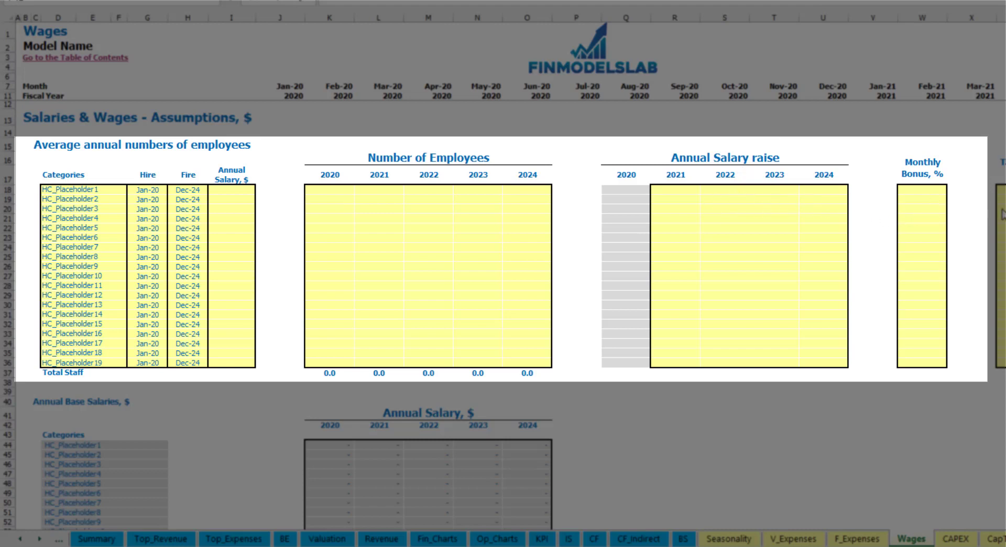
pyautogui.click(111, 190)
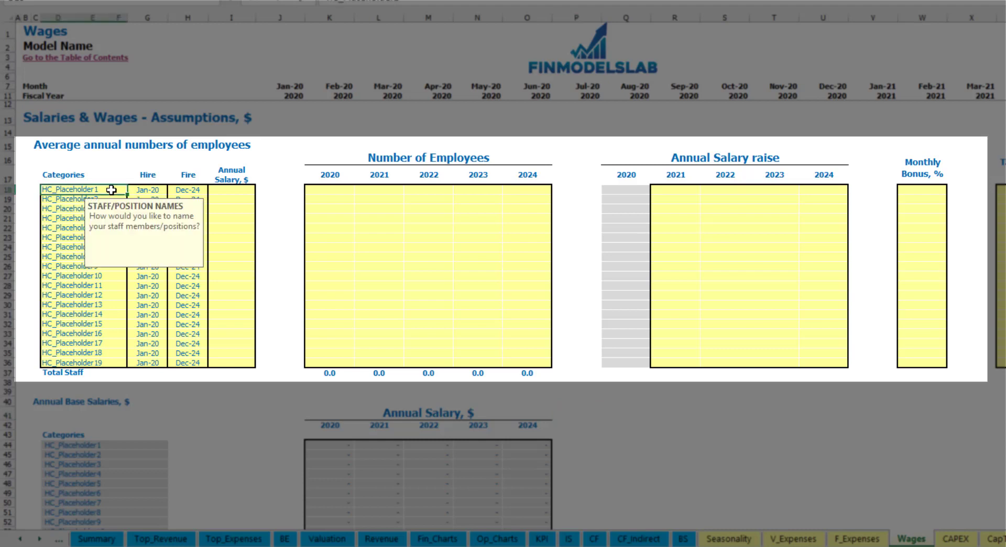
pyautogui.write('CFO')
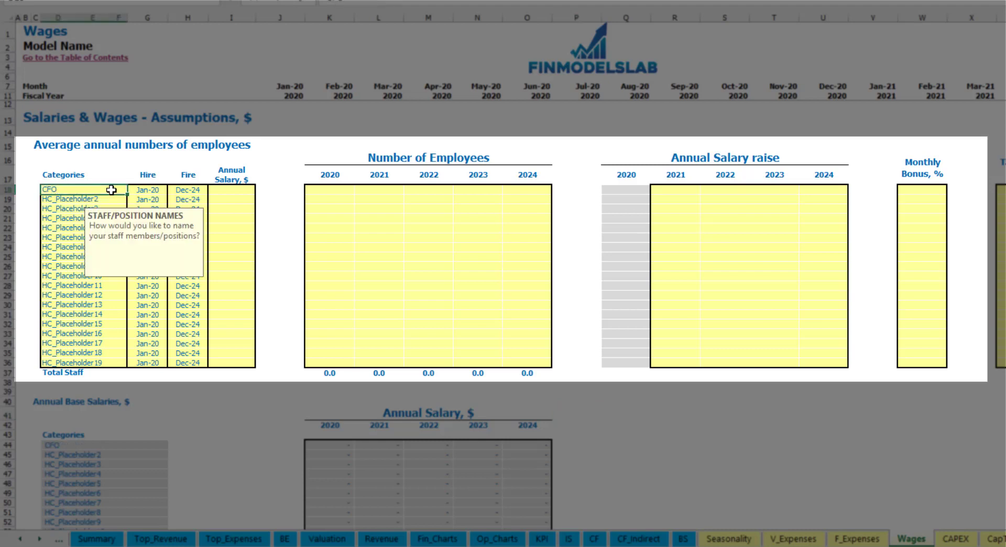
# Set the CFO's hire date to Mar-20 and the annual salary to 50,000
pyautogui.click(149, 189)
pyautogui.click(171, 190)
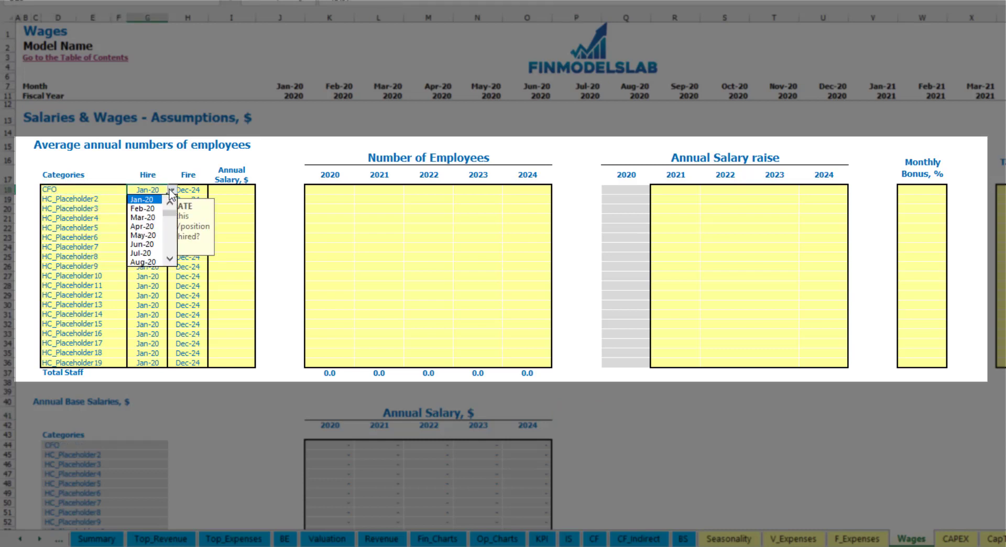
pyautogui.click(150, 216)
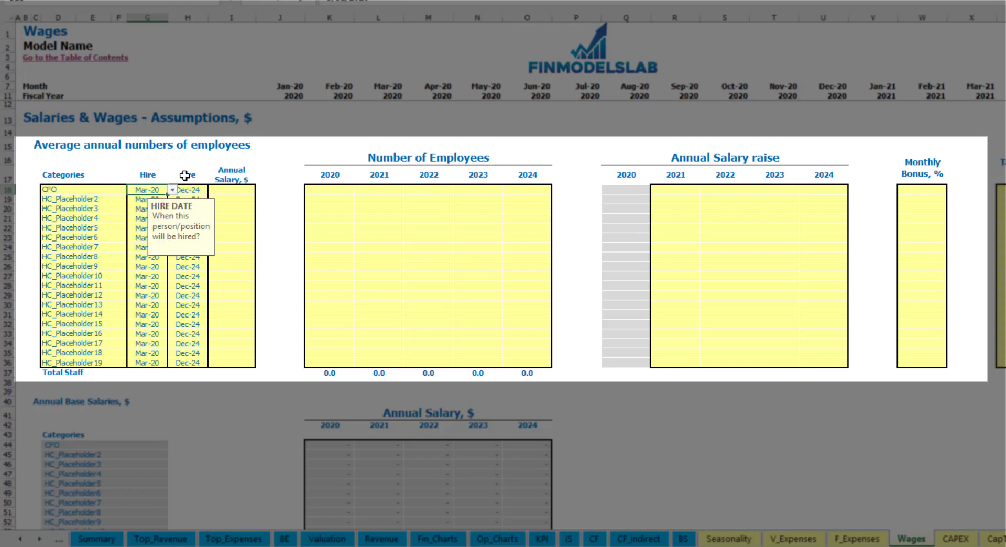
pyautogui.press('Right')
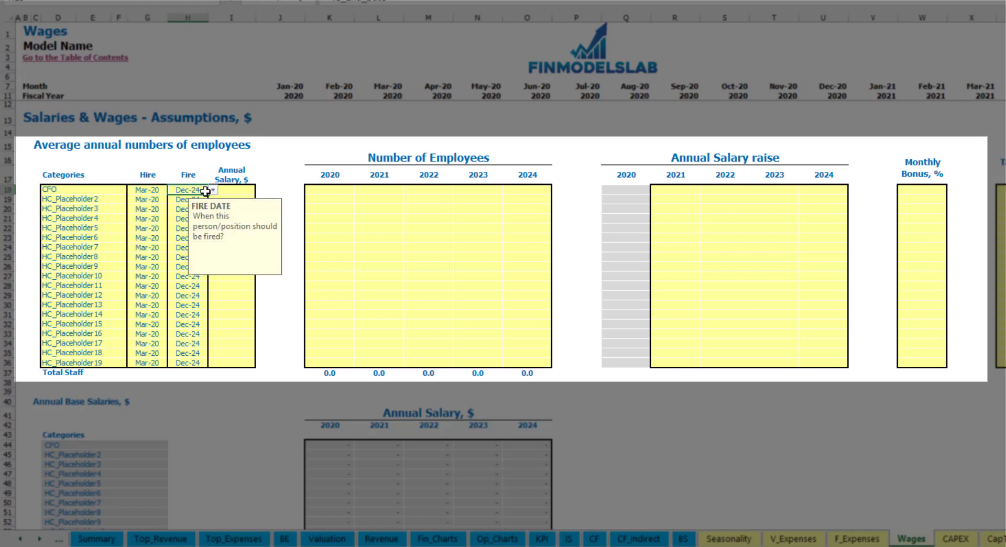
pyautogui.click(235, 191)
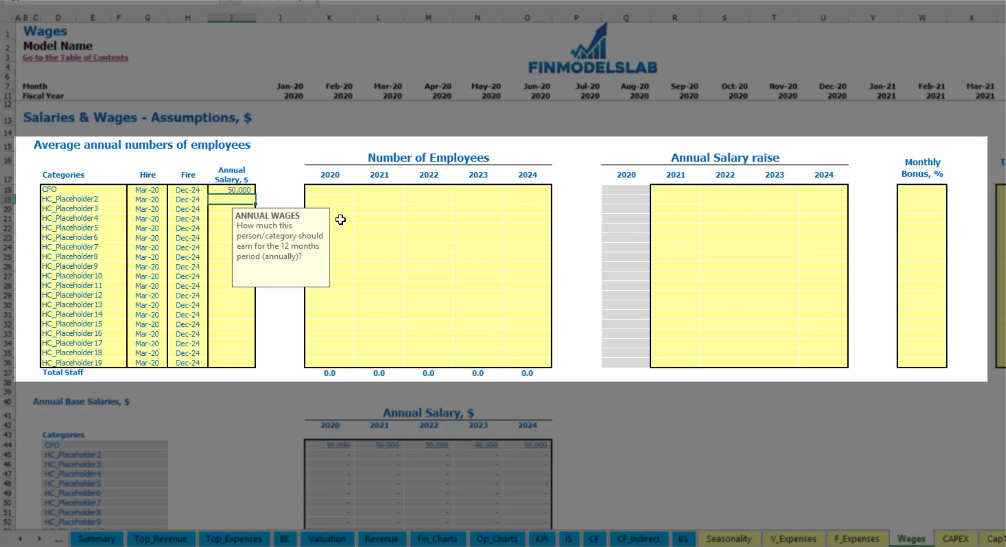
# Enter 1 as the CFO's number of employees for each year from 2020 to 2024
pyautogui.click(344, 192)
pyautogui.write('1')
pyautogui.press('Tab')
pyautogui.write('1')
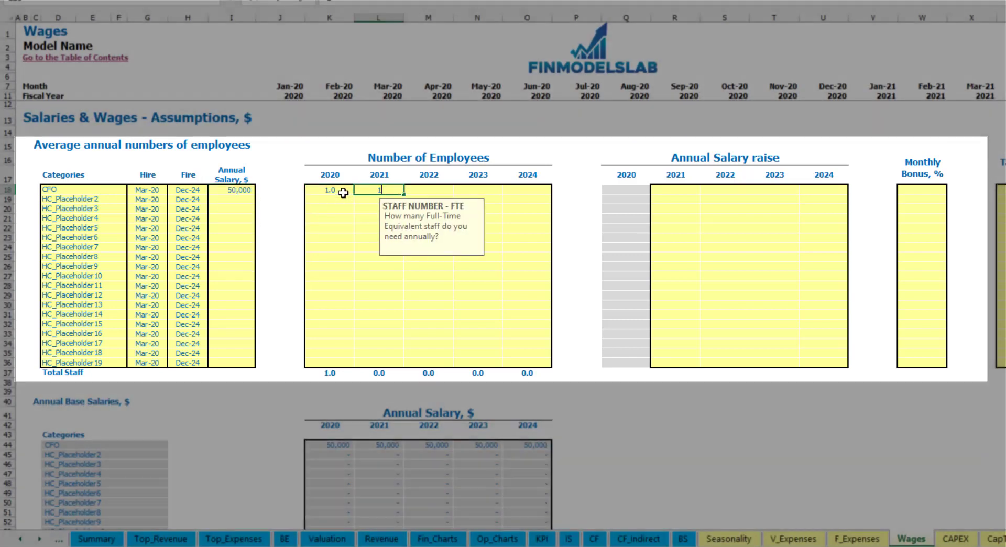
pyautogui.press('Tab')
pyautogui.write('1')
pyautogui.press('Tab')
pyautogui.write('1\t1')
pyautogui.press('Tab')
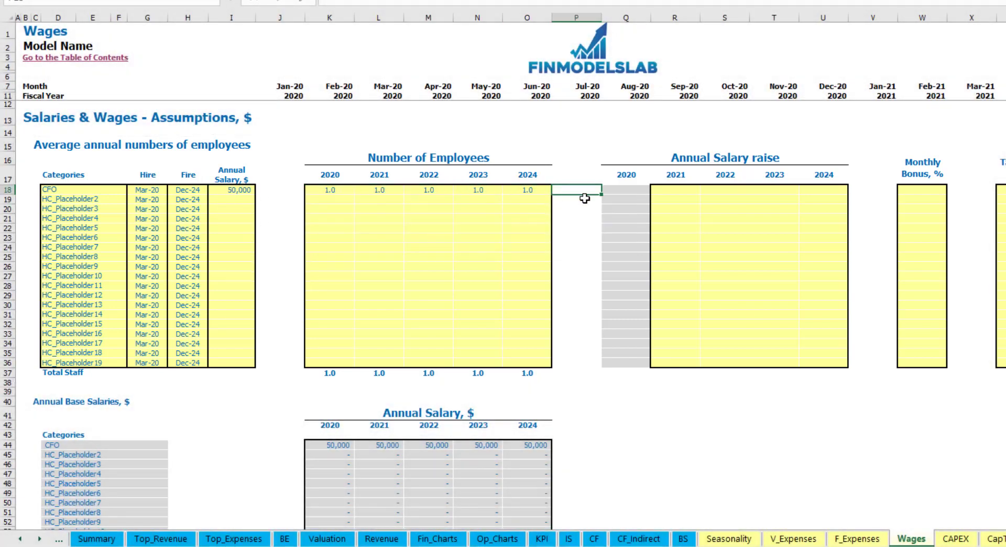
# Examine the CFO's monthly headcount in the Total Staff Numbers section across the forecast months
pyautogui.scroll(-4, 584, 279)
pyautogui.scroll(4, 598, 259)
pyautogui.scroll(-13, 605, 264)
pyautogui.click(390, 260)
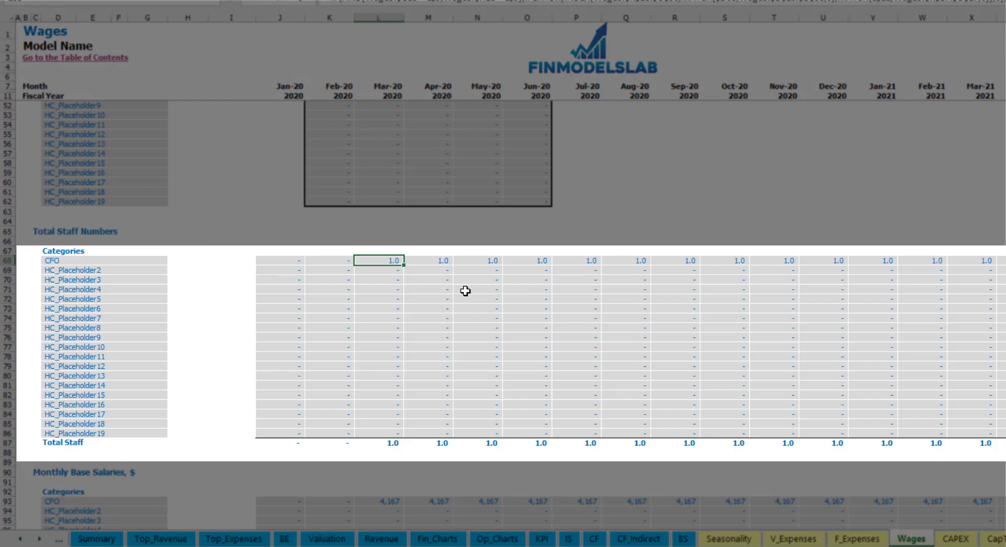
pyautogui.hscroll(10, 465, 291)
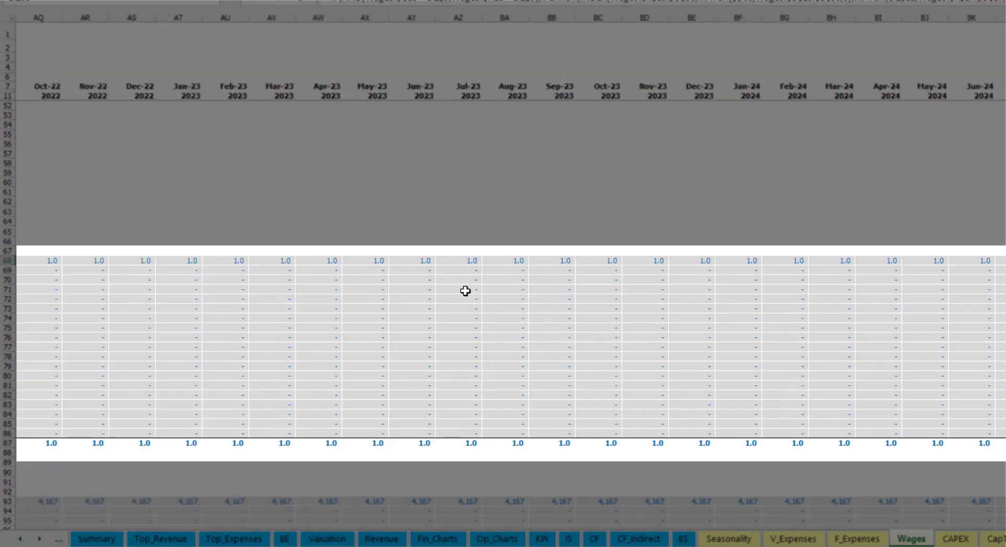
pyautogui.hscroll(-13, 465, 291)
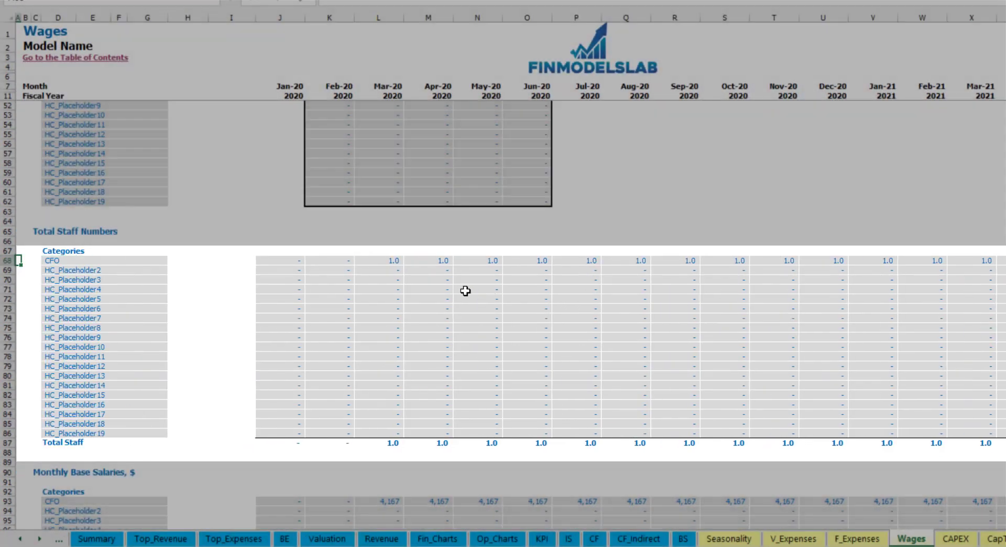
# Set the CFO's annual salary raise to 5% for 2021 and copy it to 2022, 2023 and 2024
pyautogui.scroll(13, 465, 291)
pyautogui.click(680, 191)
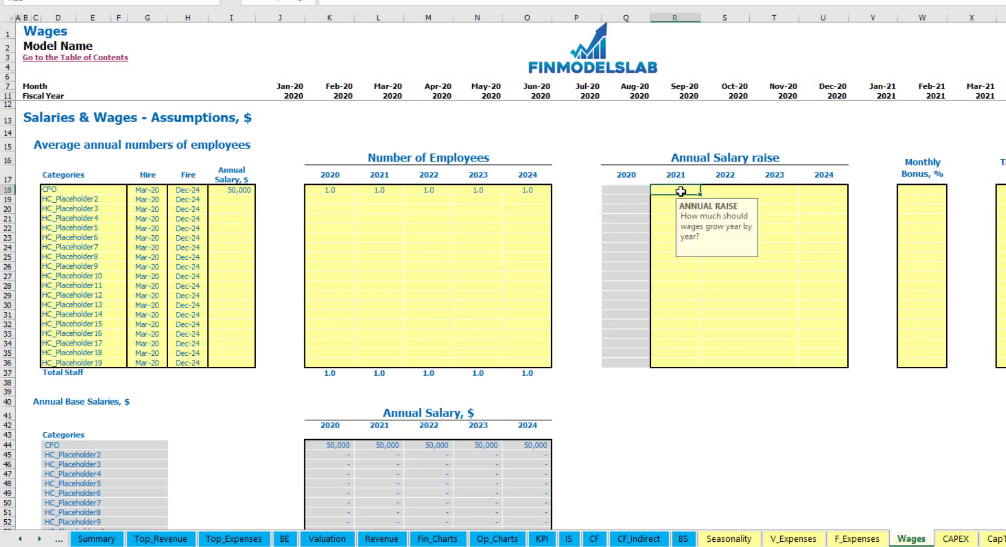
pyautogui.hotkey('ctrl', 'c')
pyautogui.hotkey('shift', 'Right')
pyautogui.hotkey('shift', 'Right')
pyautogui.hotkey('shift', 'Right')
pyautogui.hotkey('ctrl', 'v')
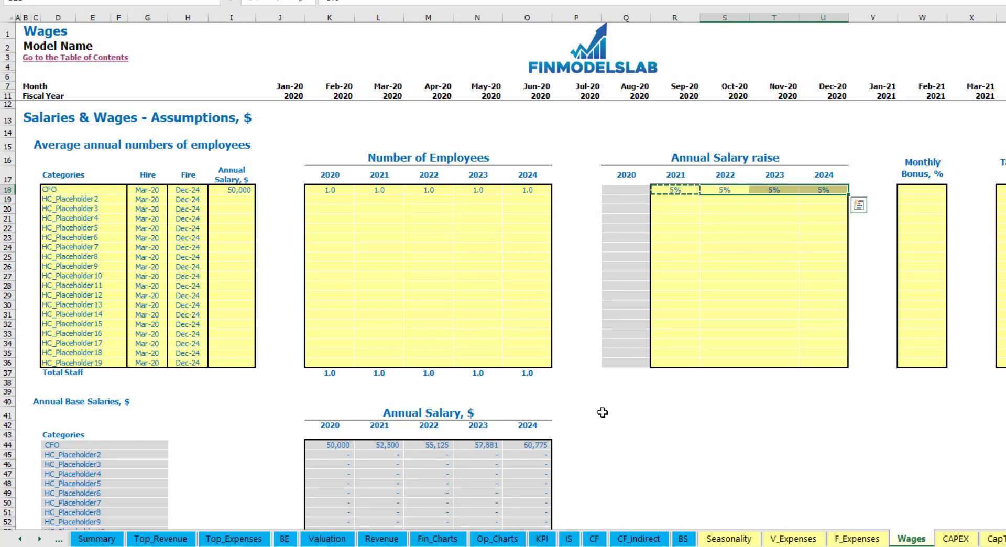
# Compare the CFO's yearly figures in Annual Base Salaries with the entered salary and annual raises
pyautogui.moveTo(332, 446); pyautogui.dragTo(516, 443)
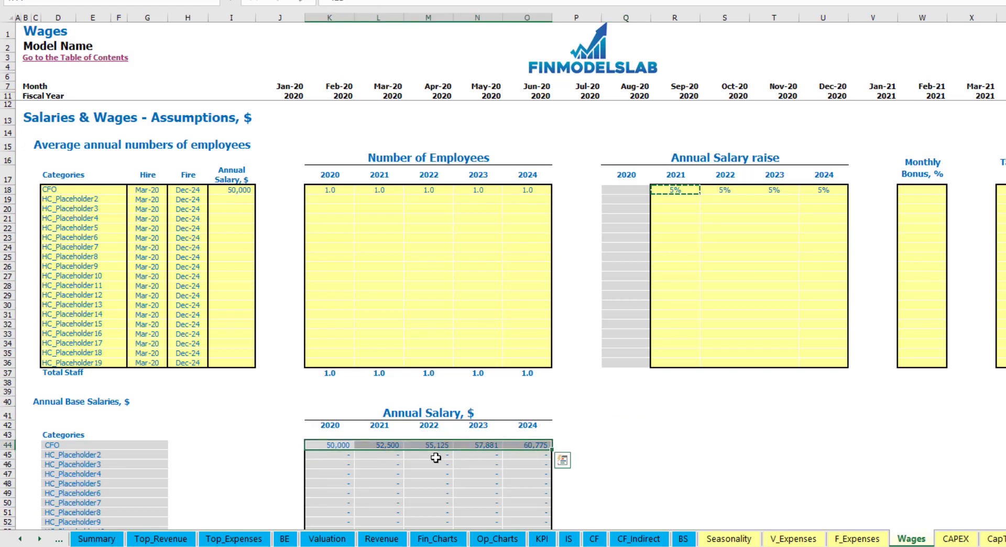
pyautogui.click(388, 456)
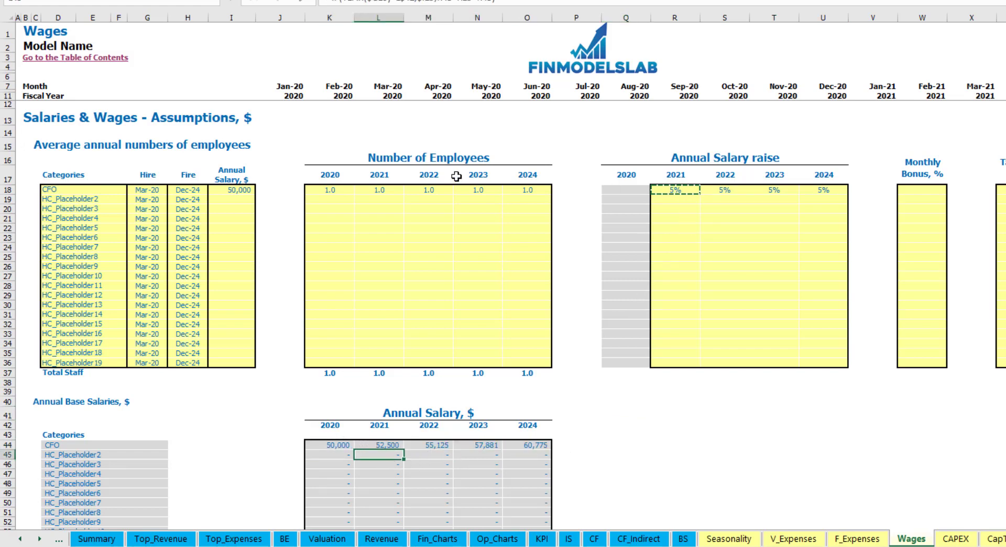
pyautogui.click(238, 190)
pyautogui.moveTo(689, 191); pyautogui.dragTo(819, 191)
pyautogui.click(378, 446)
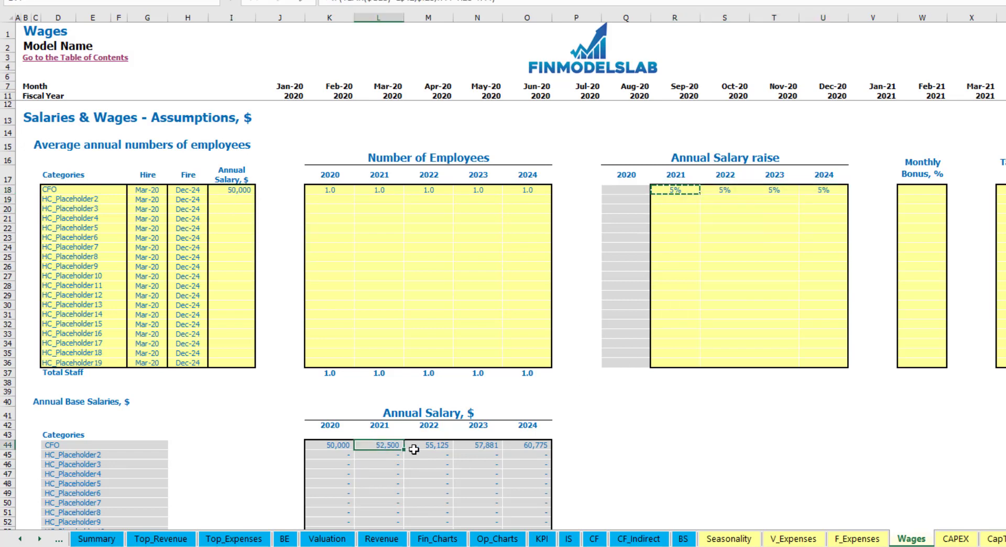
# Set the CFO's monthly bonus to 10% and fill in the tax rate for the same row
pyautogui.click(926, 191)
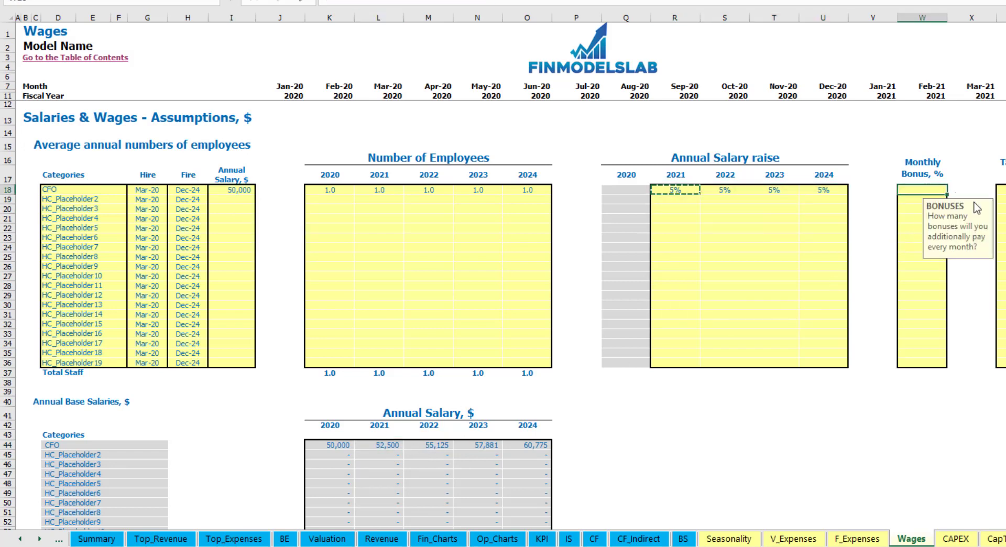
pyautogui.write('10')
pyautogui.press('Return')
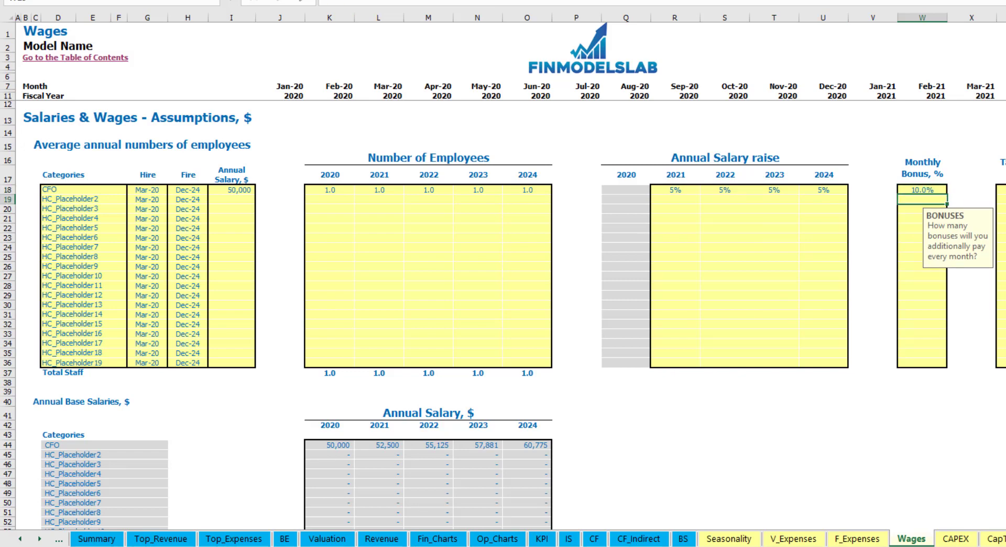
pyautogui.click(1001, 191)
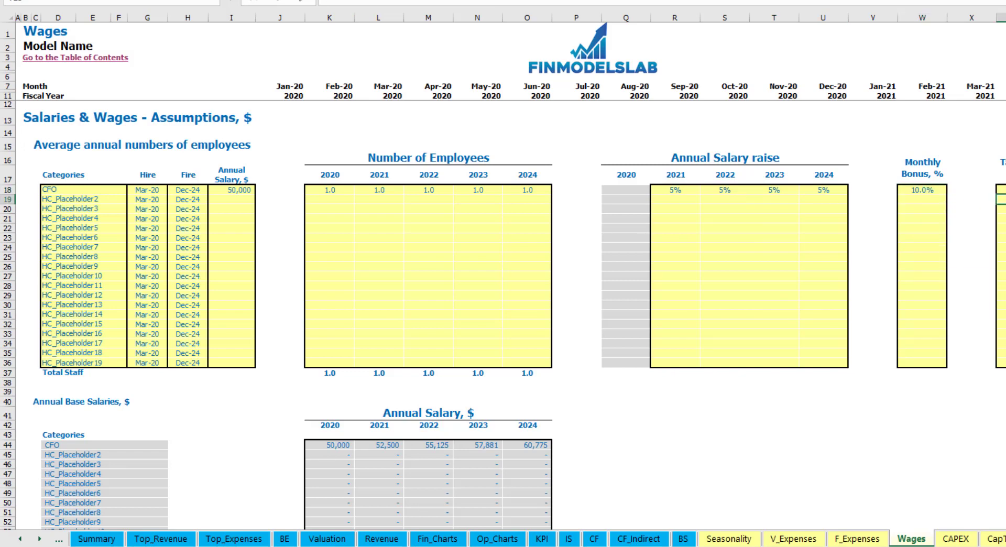
# Examine the CFO rows in the Monthly Base Salaries, Monthly Bonus and Monthly Base Taxes sections
pyautogui.scroll(-13, 430, 314)
pyautogui.scroll(-3, 361, 370)
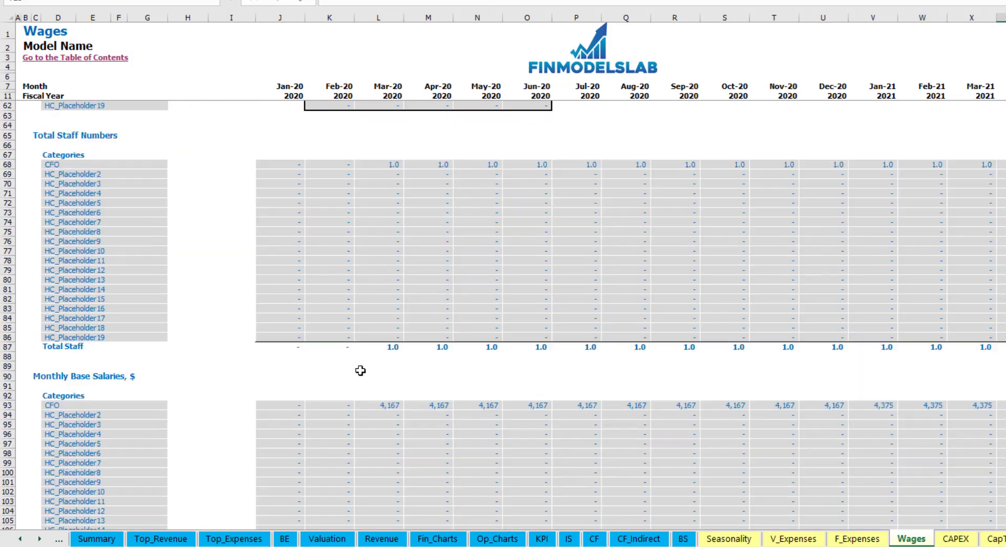
pyautogui.scroll(-3, 21, 414)
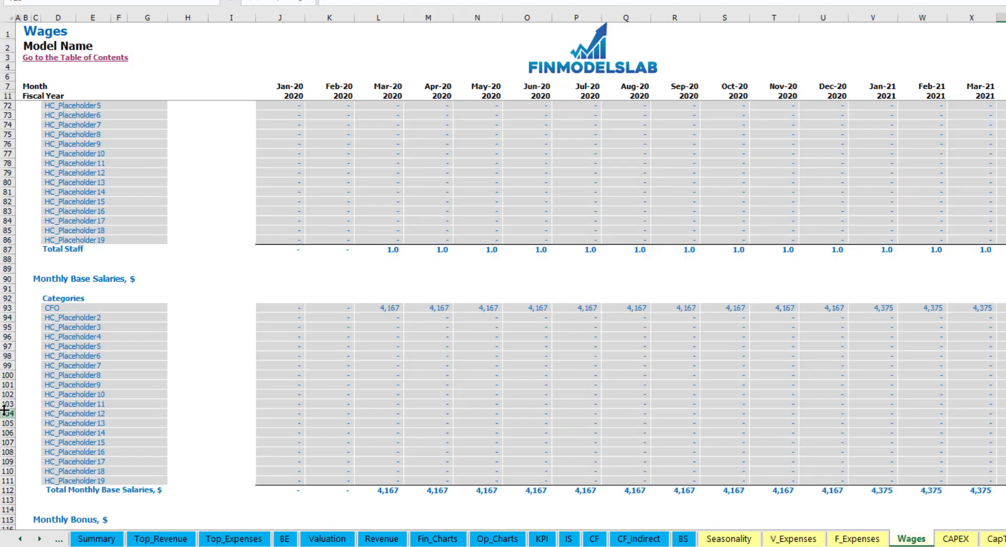
pyautogui.click(6, 309)
pyautogui.click(392, 308)
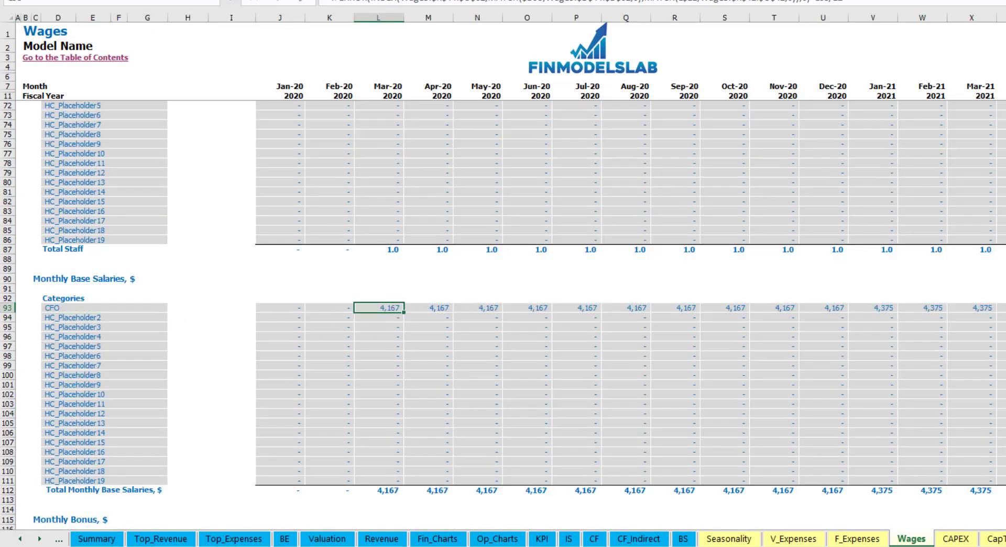
pyautogui.scroll(-6, 197, 372)
pyautogui.click(11, 355)
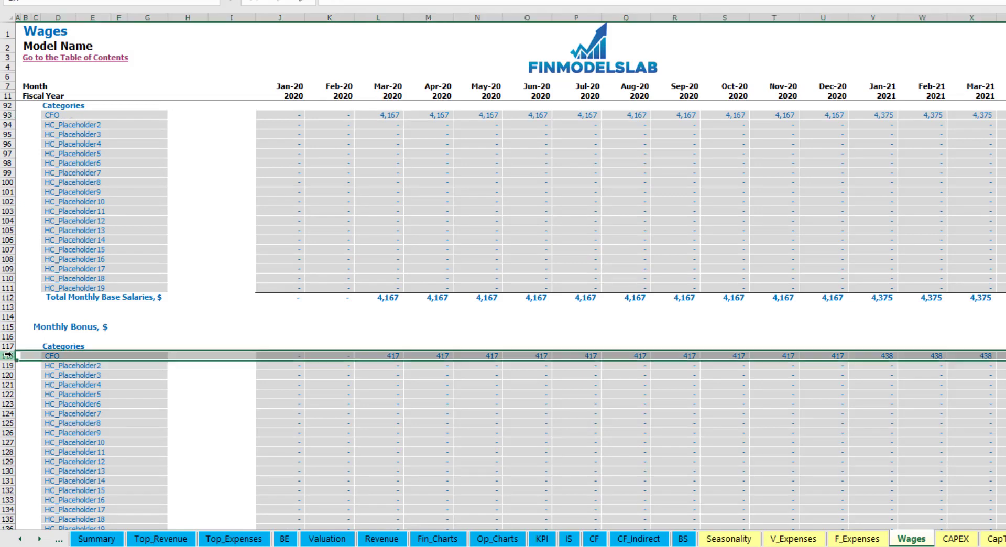
pyautogui.click(385, 359)
pyautogui.scroll(-3, 78, 370)
pyautogui.scroll(-3, 78, 370)
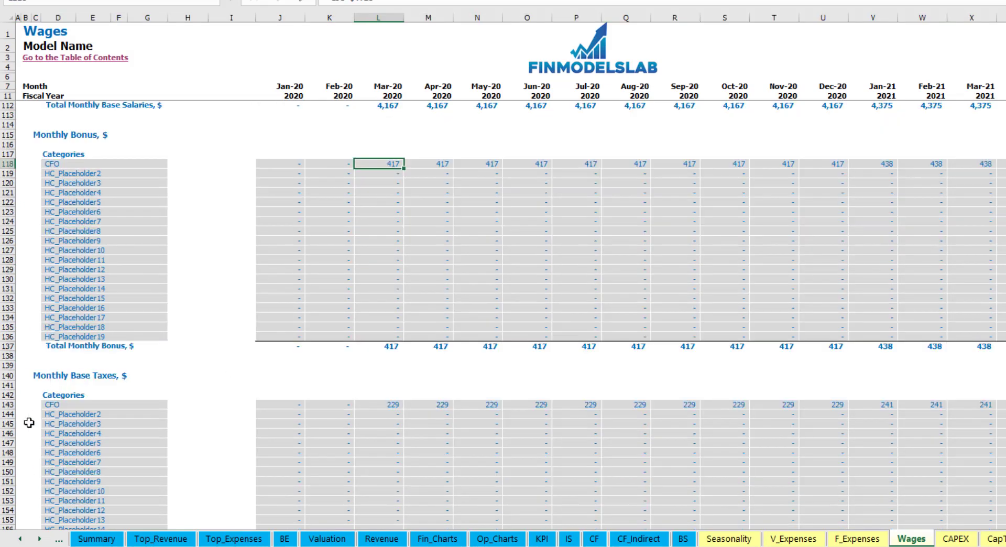
pyautogui.click(10, 404)
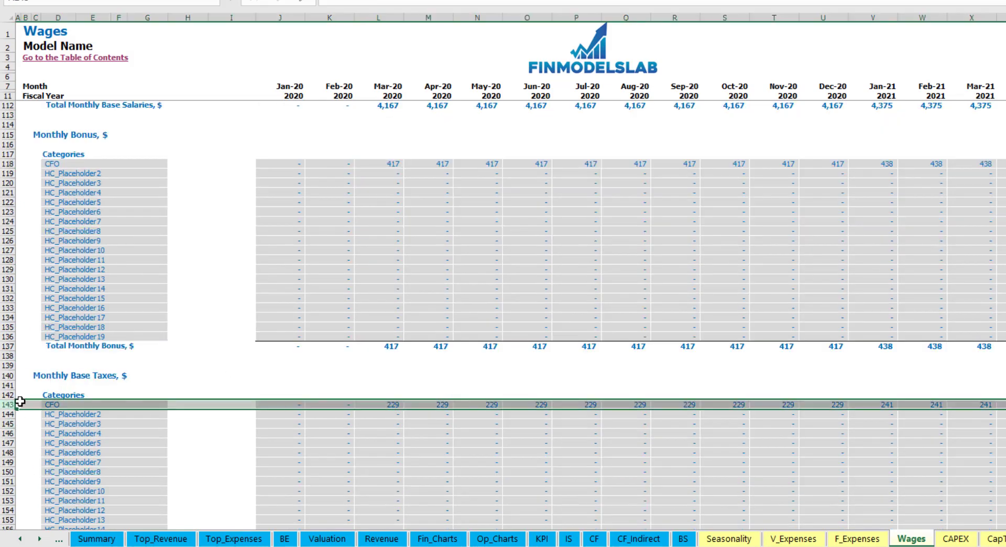
# Rename the second staff category in the wage assumptions as Admin HC
pyautogui.scroll(20, 464, 383)
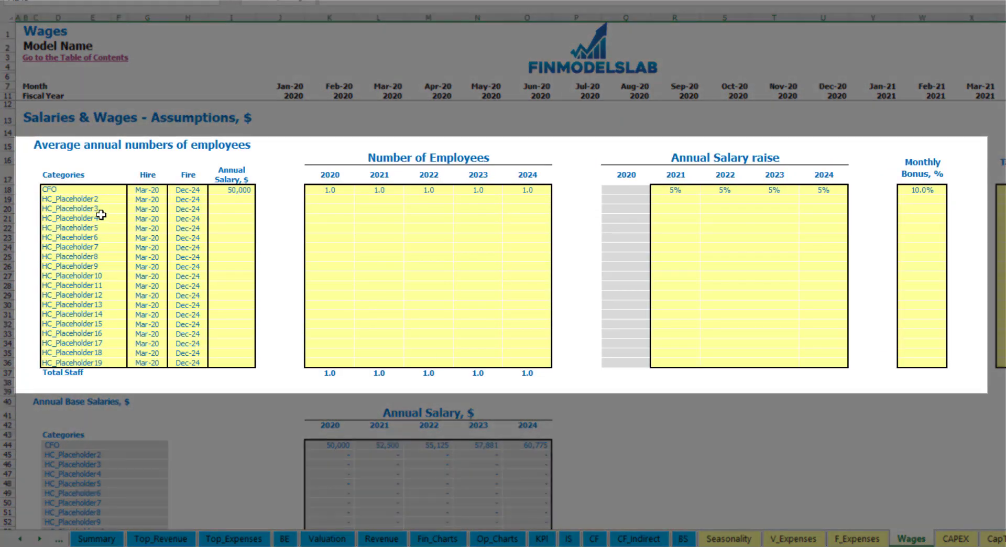
pyautogui.click(82, 198)
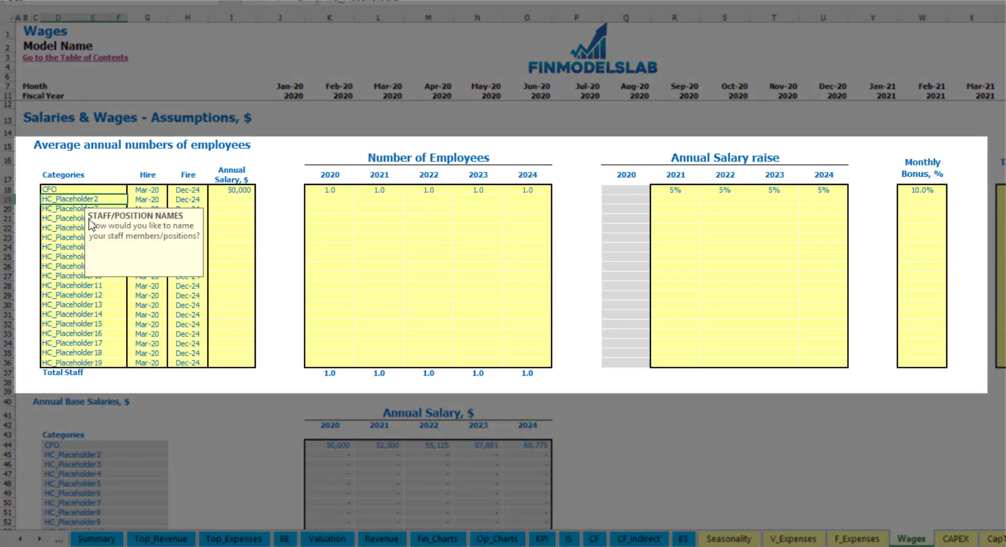
pyautogui.write('Admin HC')
pyautogui.press('Return')
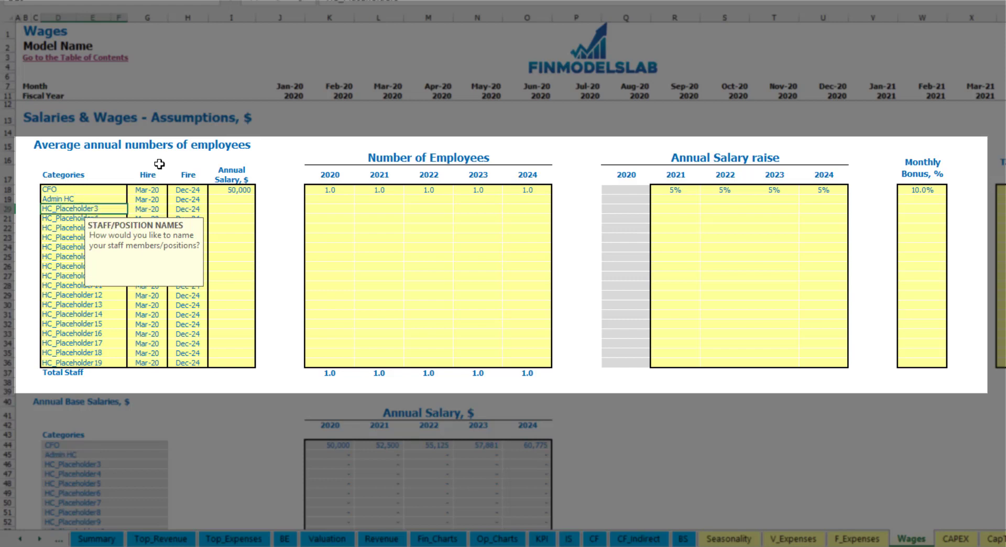
# Set the Admin HC hire date to Apr-20 and enter an annual salary of 30,000
pyautogui.click(156, 197)
pyautogui.click(171, 199)
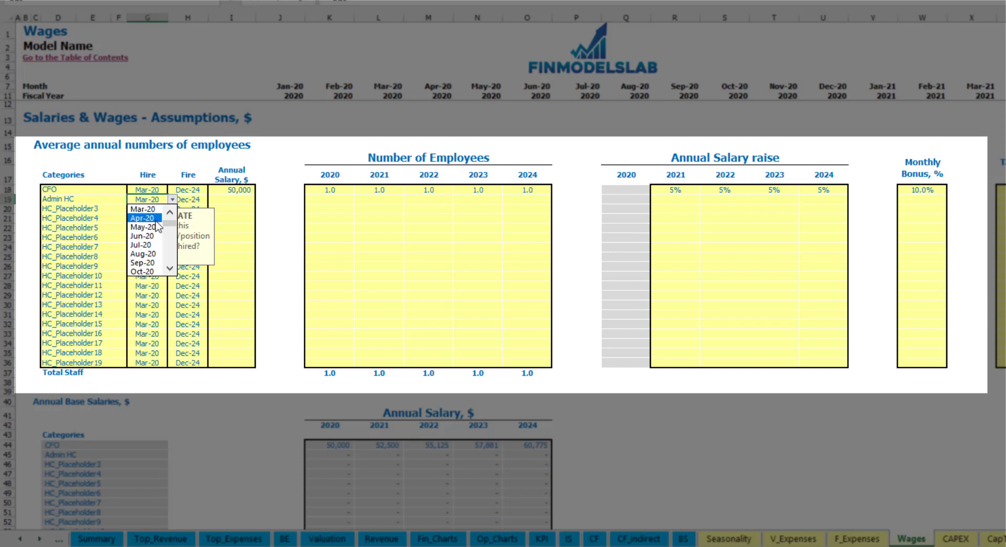
pyautogui.click(144, 218)
pyautogui.click(197, 201)
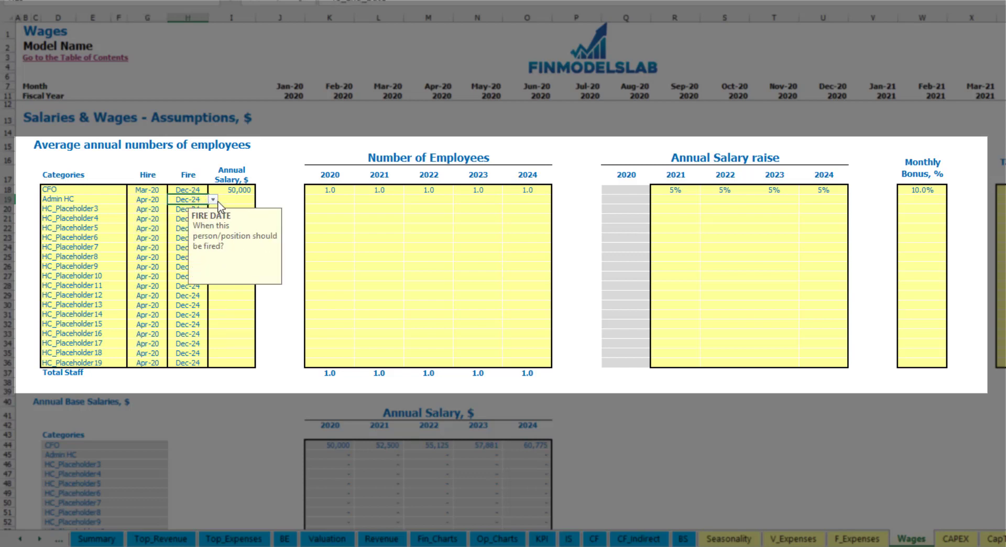
pyautogui.click(227, 198)
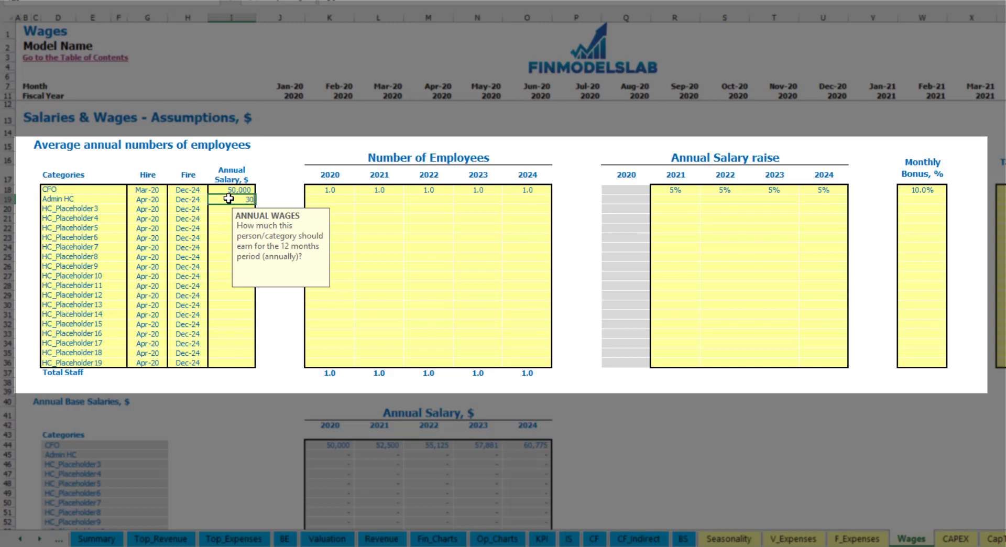
pyautogui.write('300000')
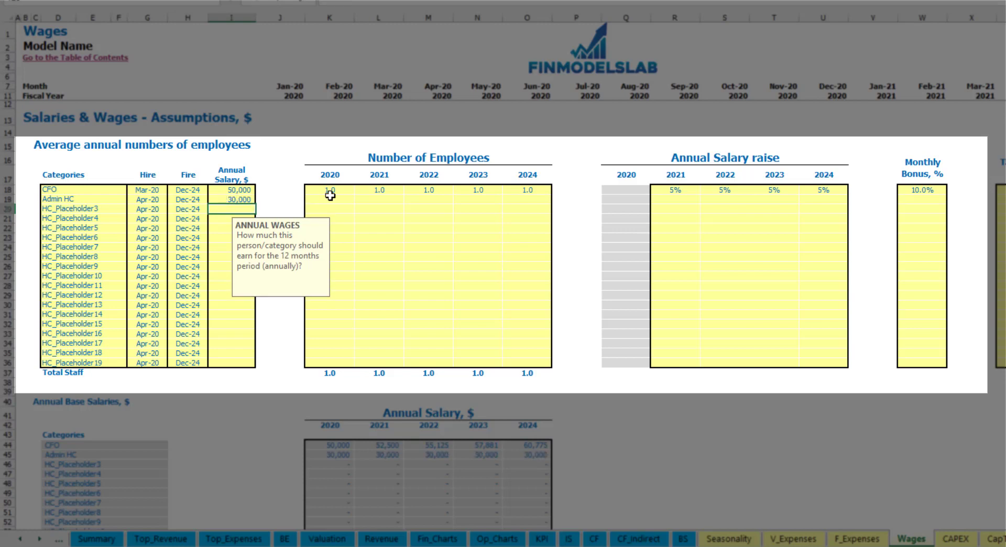
# Enter Admin HC headcounts of 2, 4, 6, 8 and 10 for 2020 through 2024
pyautogui.click(339, 198)
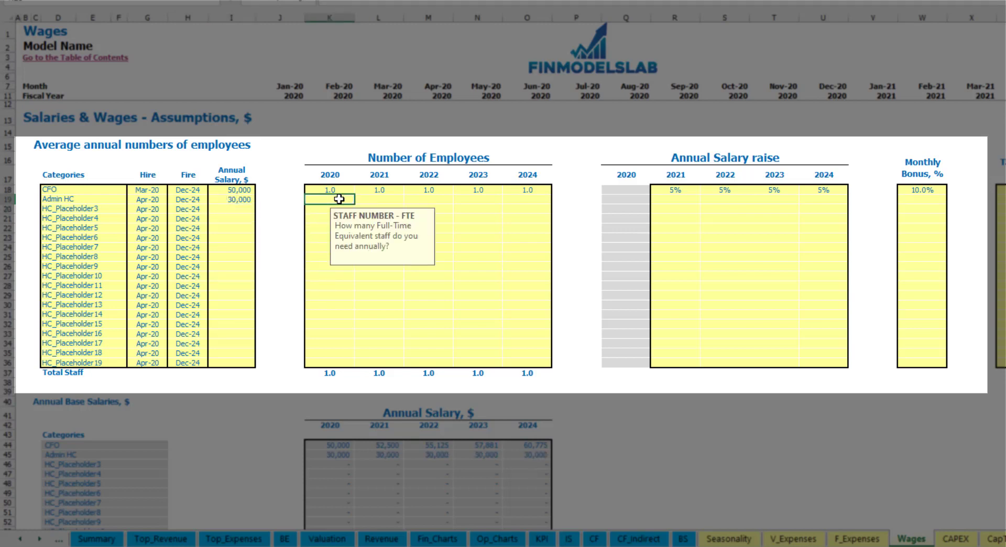
pyautogui.write('2')
pyautogui.press('Tab')
pyautogui.write('4')
pyautogui.press('Tab')
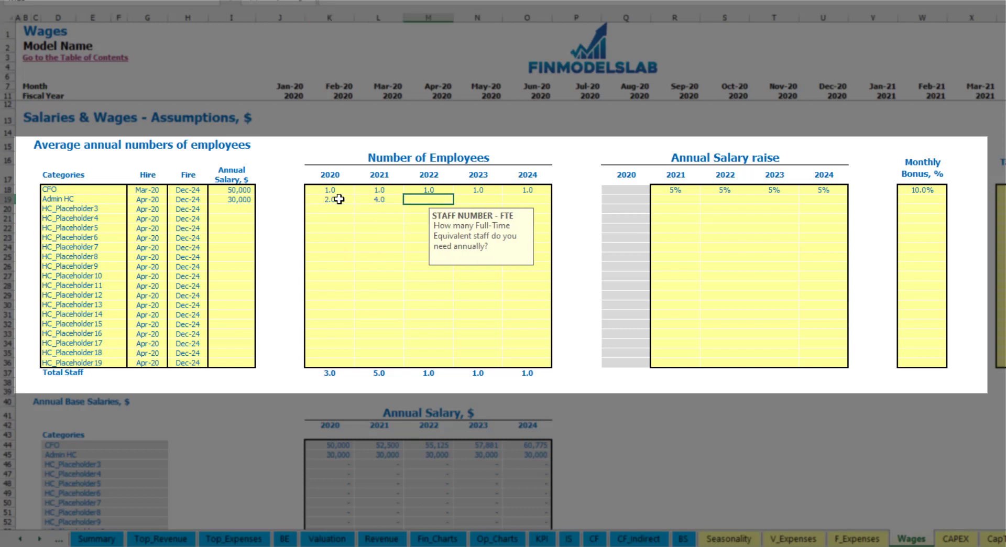
pyautogui.write('6')
pyautogui.press('Tab')
pyautogui.write('8')
pyautogui.press('Tab')
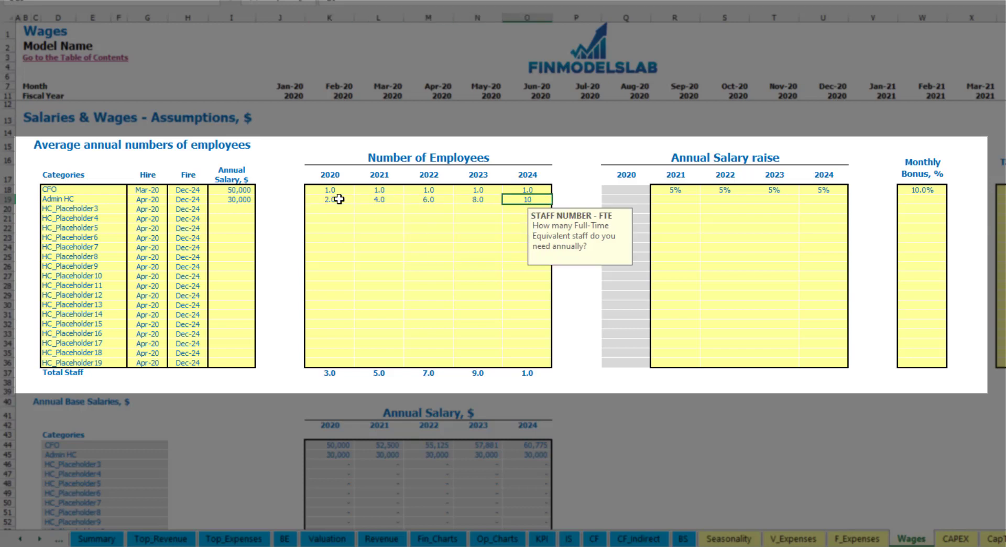
pyautogui.press('Tab')
# Set the Admin HC annual salary raise to 3% for 2021 and copy it across 2022 to 2024
pyautogui.click(672, 198)
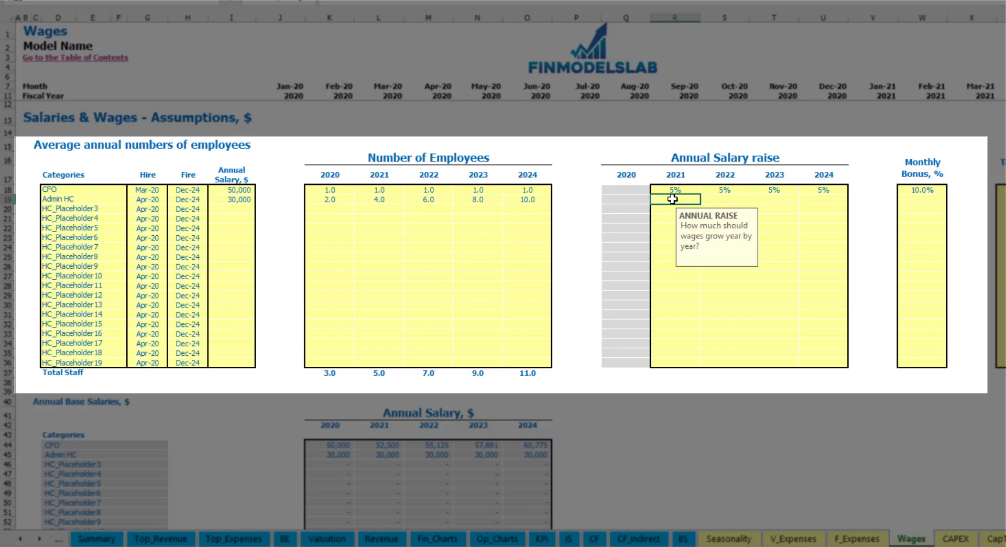
pyautogui.write('3')
pyautogui.press('Return')
pyautogui.press('Up')
pyautogui.hotkey('ctrl', 'c')
pyautogui.press('Right')
pyautogui.hotkey('shift', 'Right')
pyautogui.hotkey('shift', 'Right')
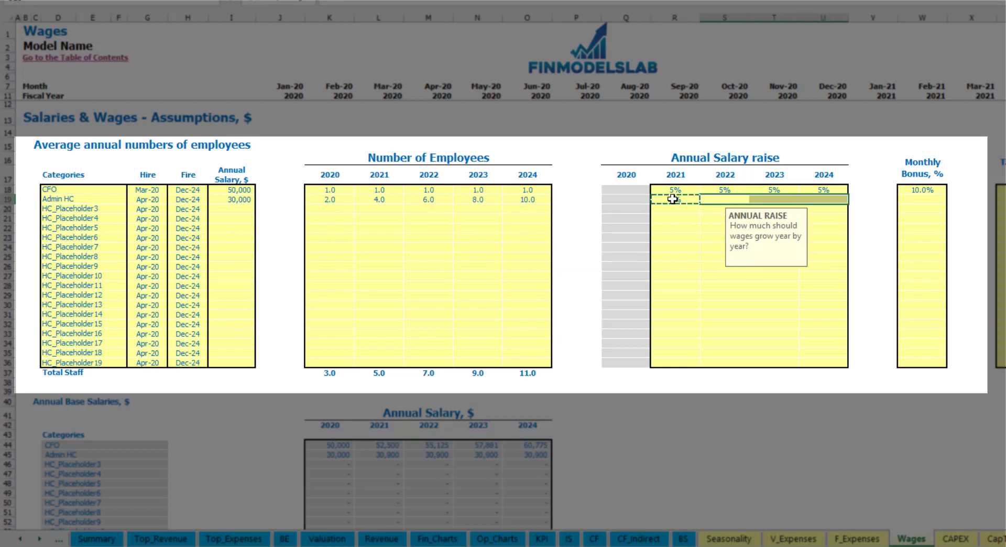
pyautogui.hotkey('ctrl', 'v')
# Set the Admin HC monthly bonus to 5% and fill in the tax rate for the same row
pyautogui.click(936, 203)
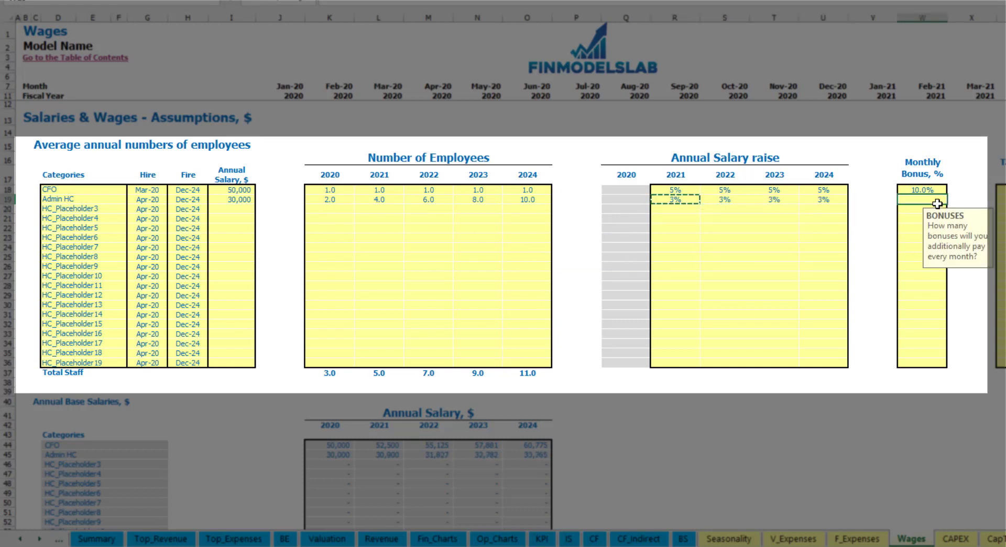
pyautogui.write('5')
pyautogui.press('Tab')
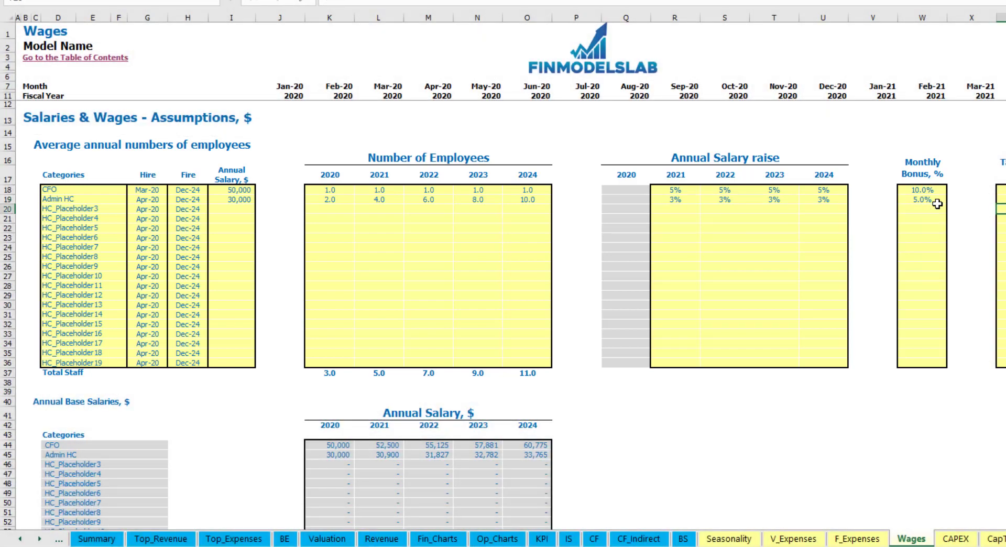
# Examine the Admin HC monthly headcounts in Total Staff Numbers from the hire month through the following years
pyautogui.scroll(-3, 418, 309)
pyautogui.scroll(-10, 418, 309)
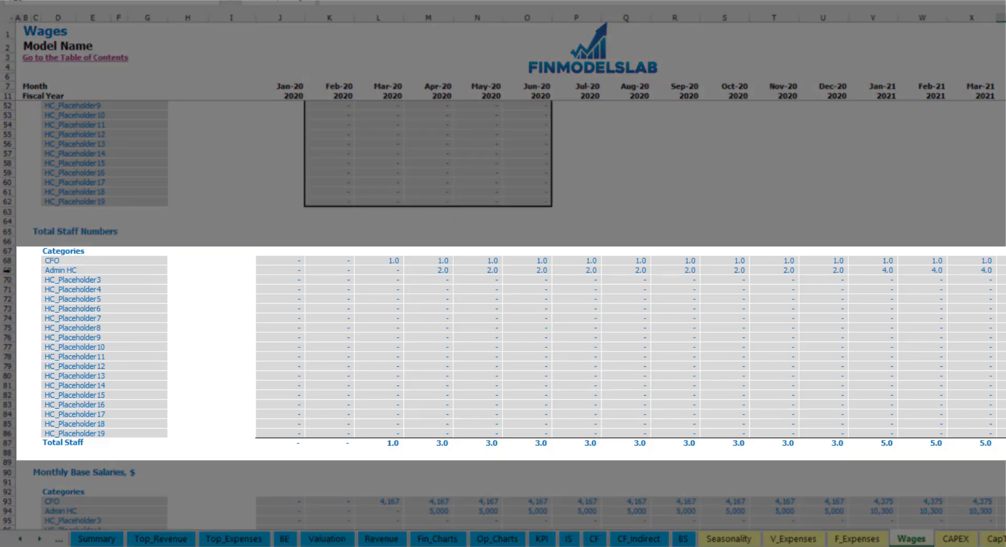
pyautogui.click(11, 273)
pyautogui.click(439, 270)
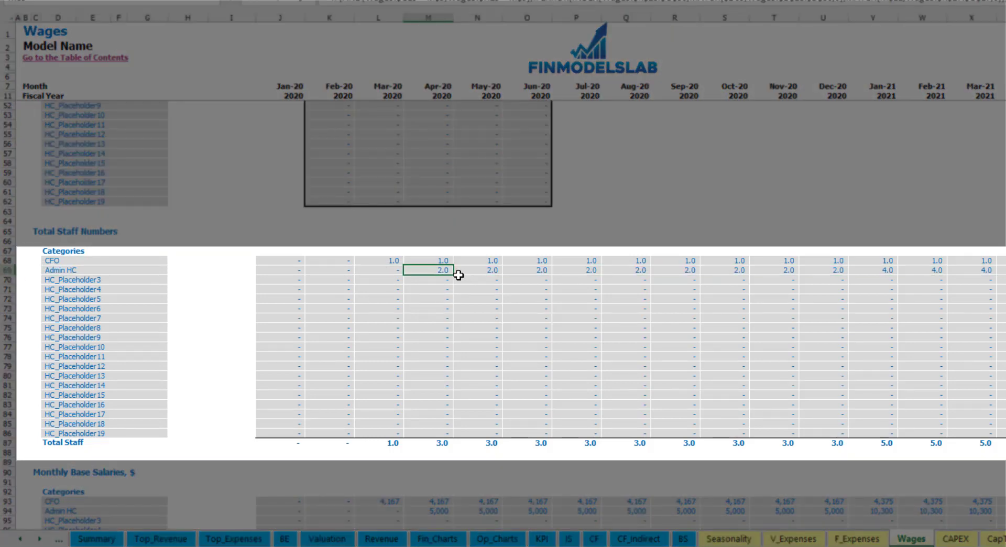
pyautogui.moveTo(441, 271); pyautogui.dragTo(834, 267)
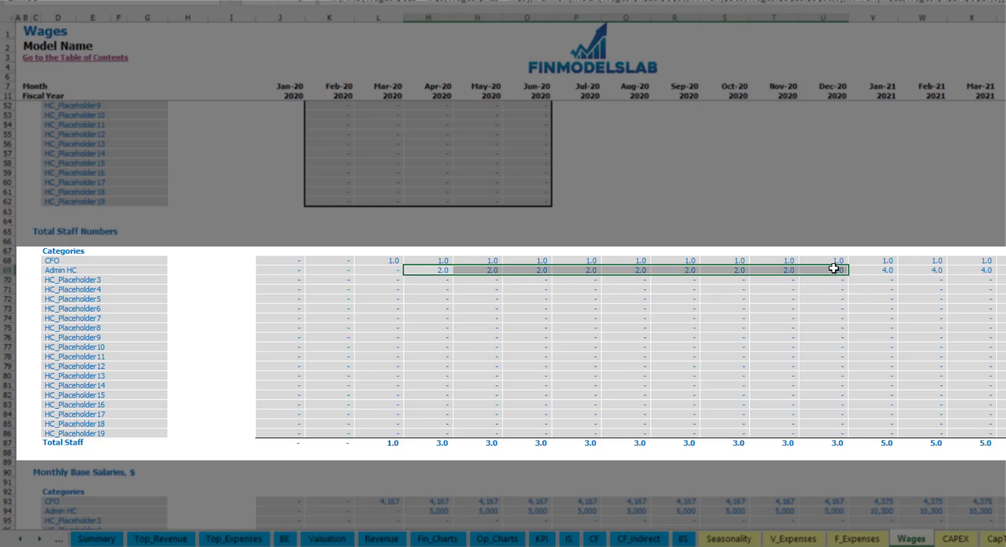
pyautogui.click(890, 272)
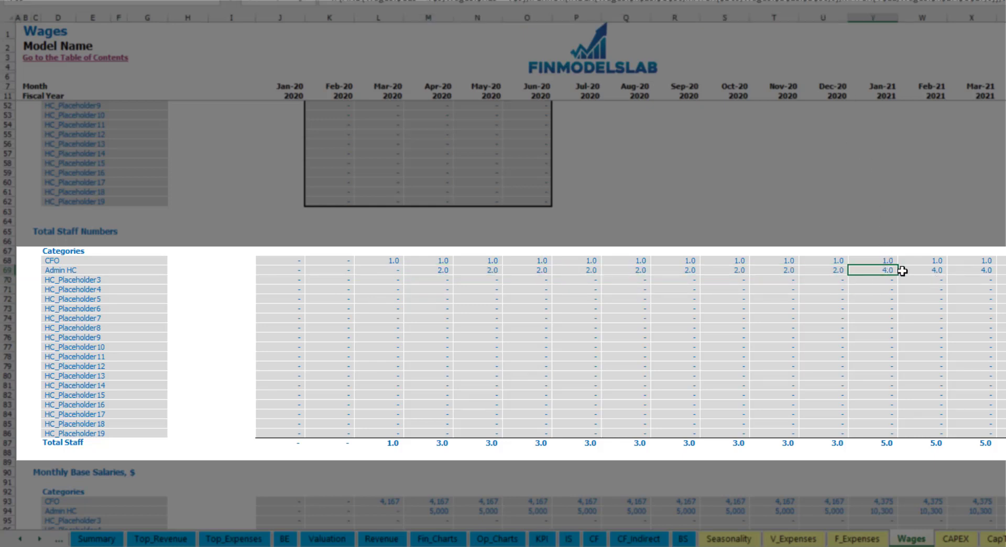
pyautogui.moveTo(901, 271); pyautogui.dragTo(995, 271)
pyautogui.hscroll(7, 511, 314)
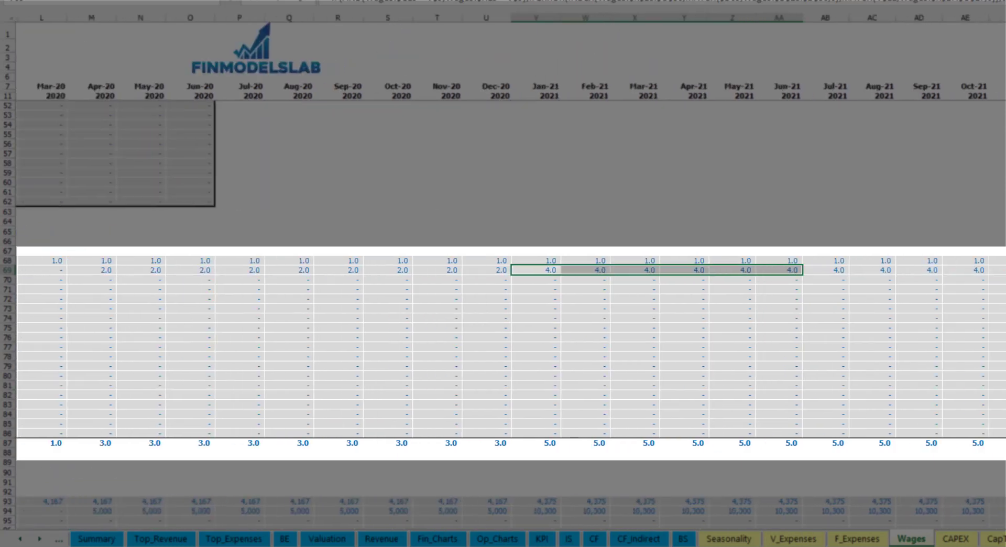
pyautogui.hscroll(3, 510, 314)
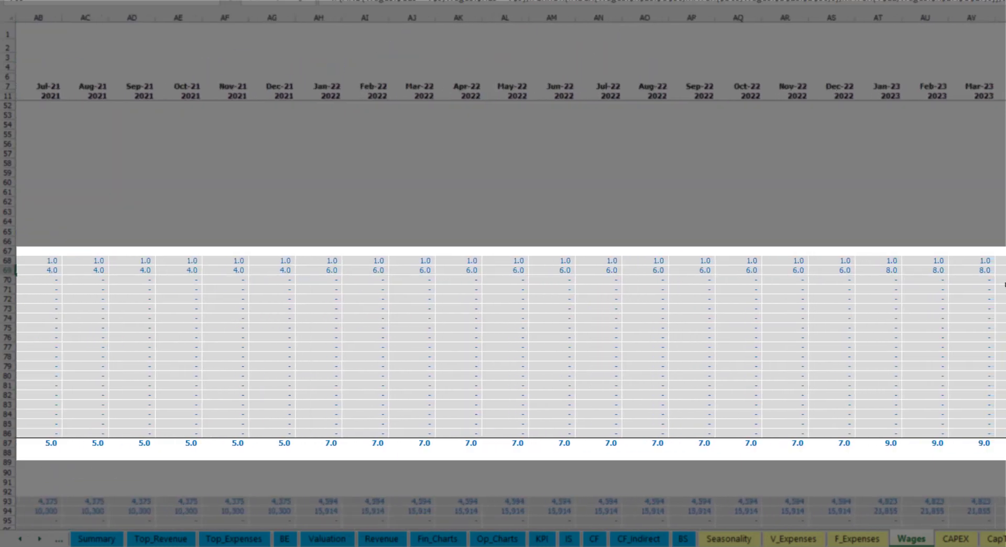
pyautogui.click(1000, 270)
pyautogui.hscroll(5, 917, 268)
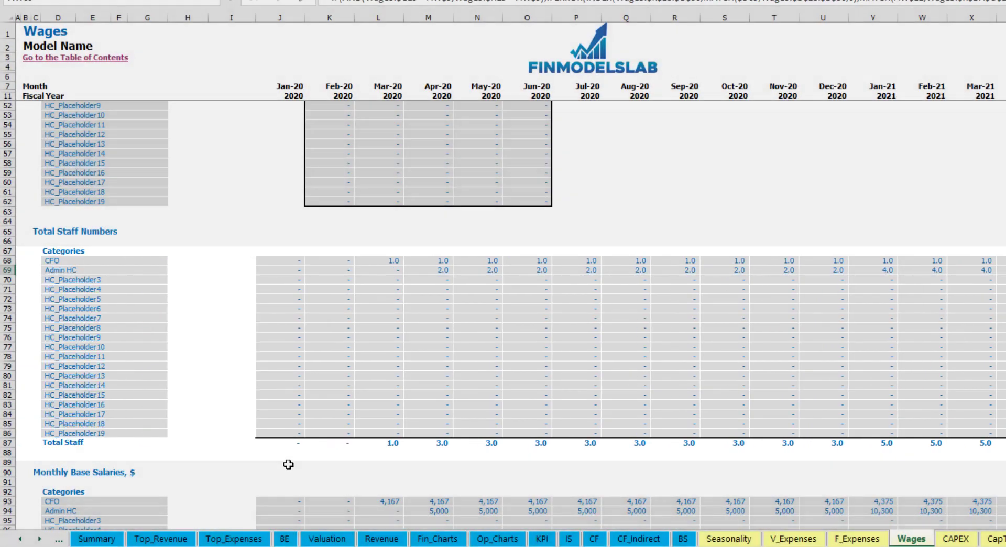
# Compare the Admin HC monthly base salaries with its staff numbers, and review the Monthly Bonus and Monthly Base Taxes sections
pyautogui.scroll(-3, 285, 464)
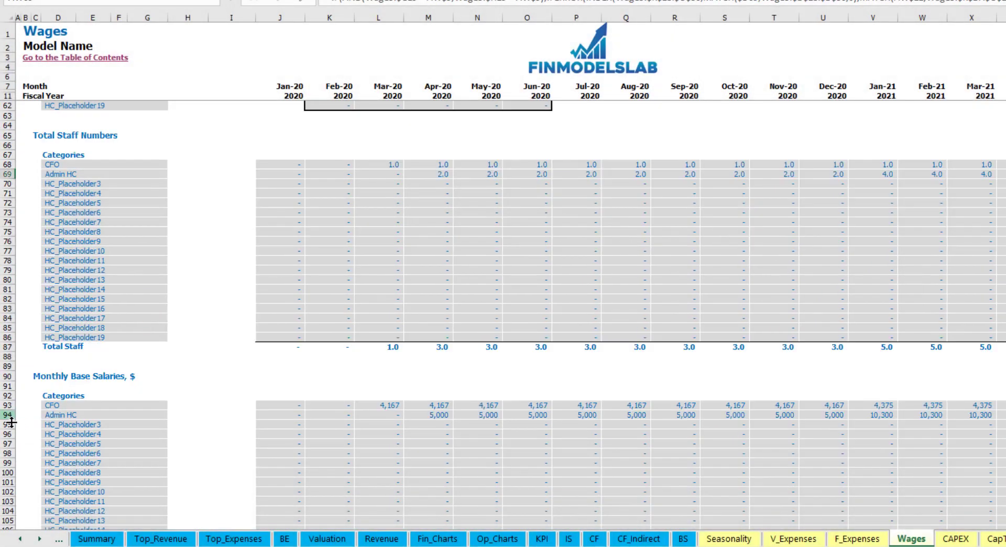
pyautogui.click(9, 415)
pyautogui.click(431, 417)
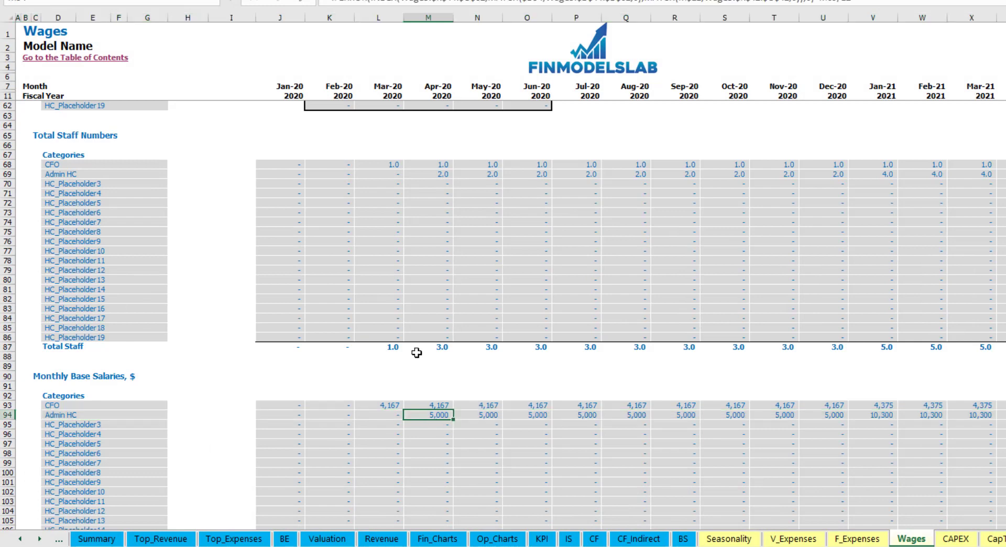
pyautogui.click(437, 175)
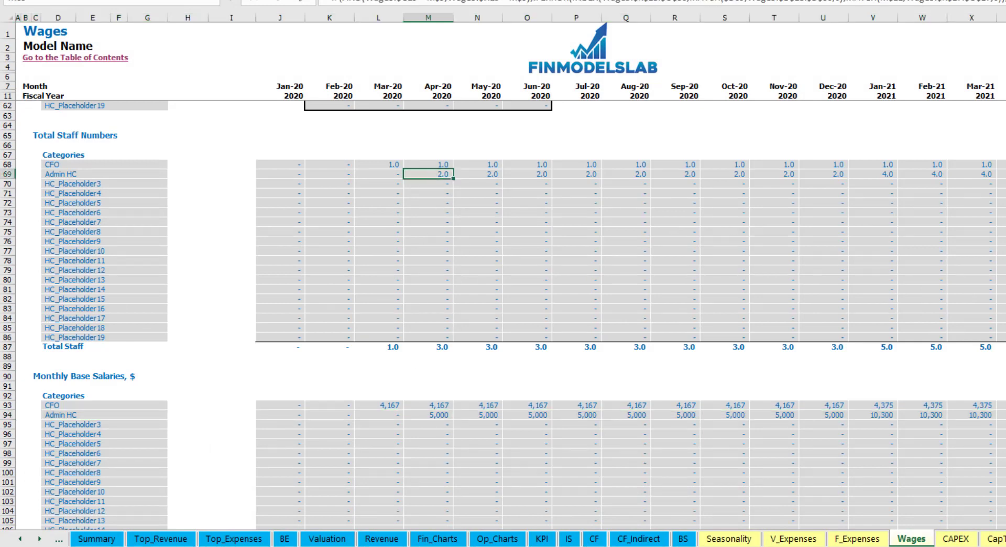
pyautogui.click(1003, 174)
pyautogui.click(1003, 414)
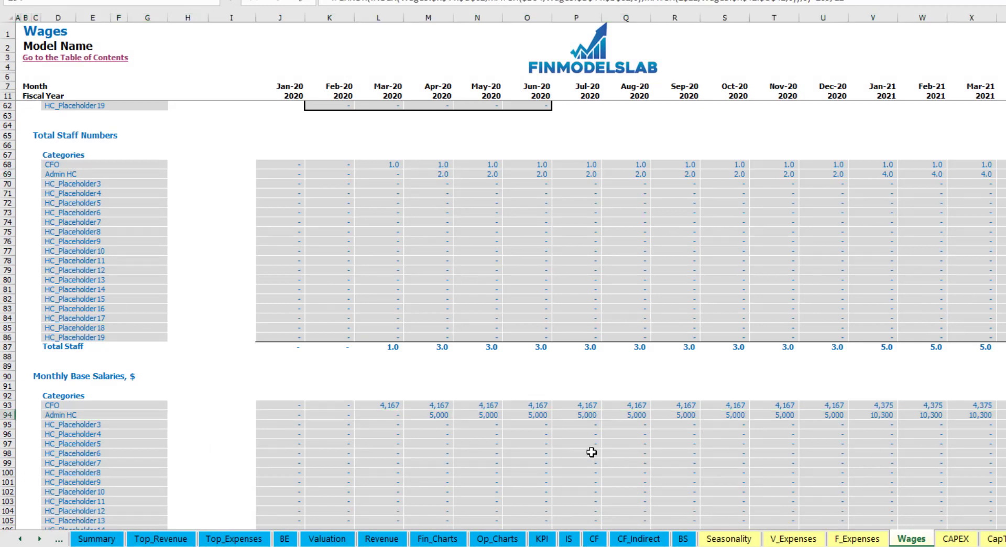
pyautogui.scroll(-10, 591, 452)
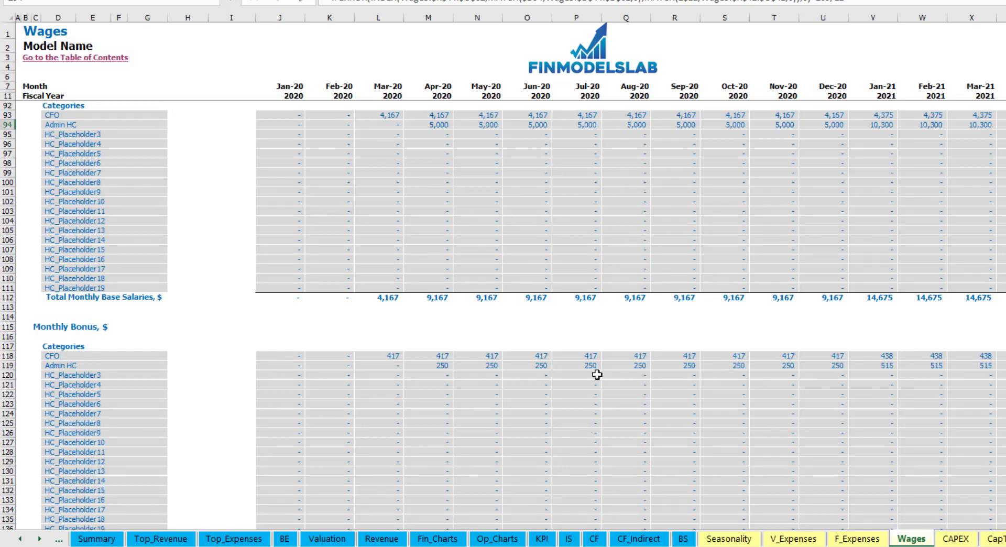
pyautogui.scroll(-10, 375, 376)
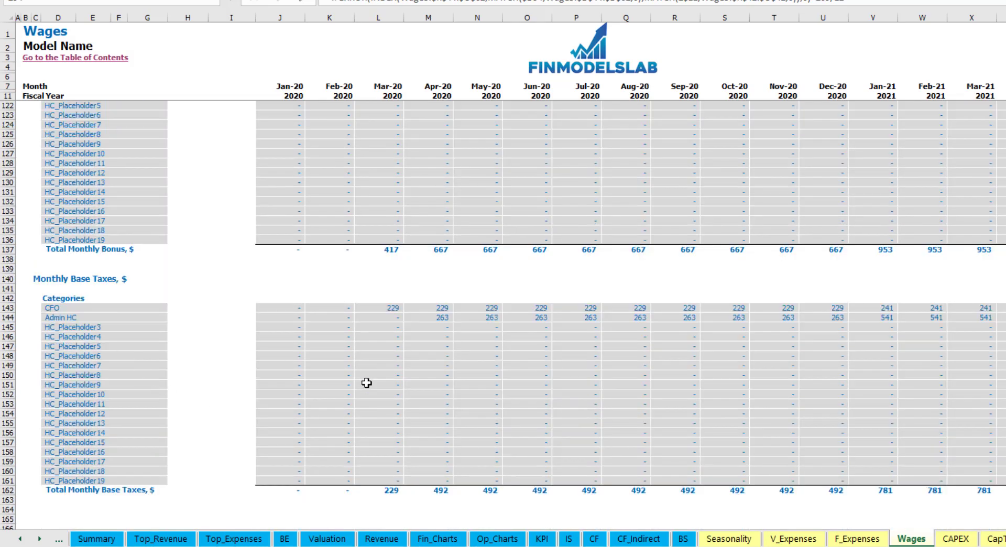
# Expand the Salary and Wages group in the Income Statement and examine the staff category rows
pyautogui.click(570, 539)
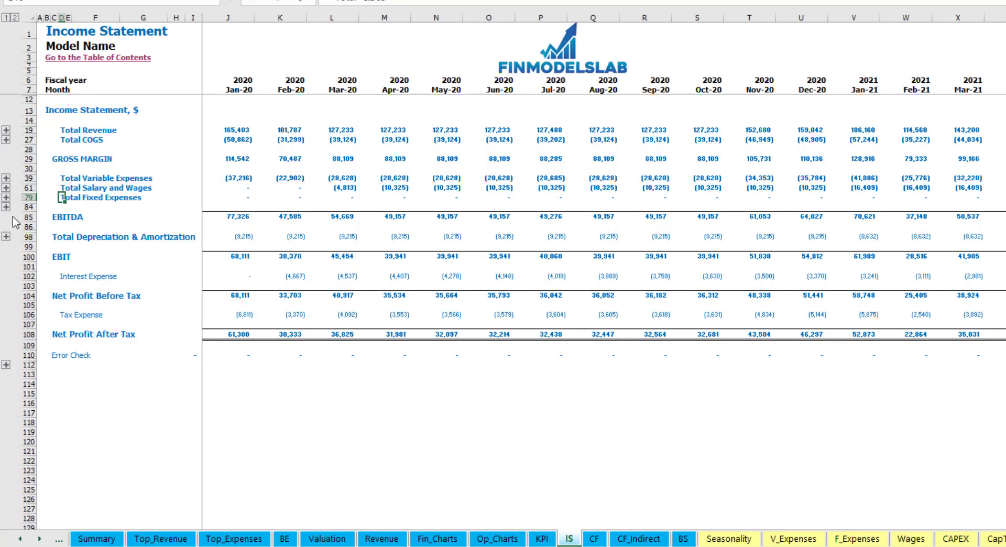
pyautogui.click(6, 188)
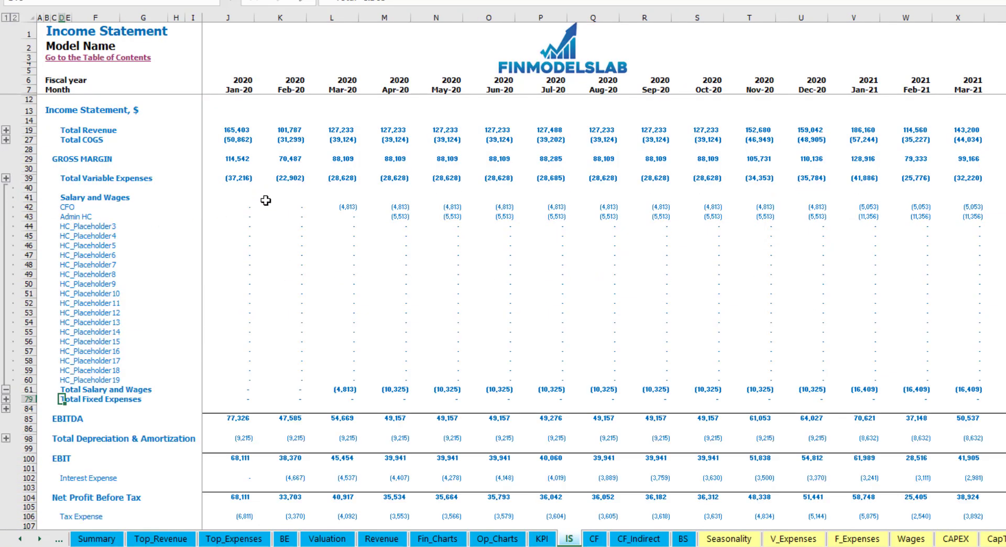
pyautogui.click(239, 210)
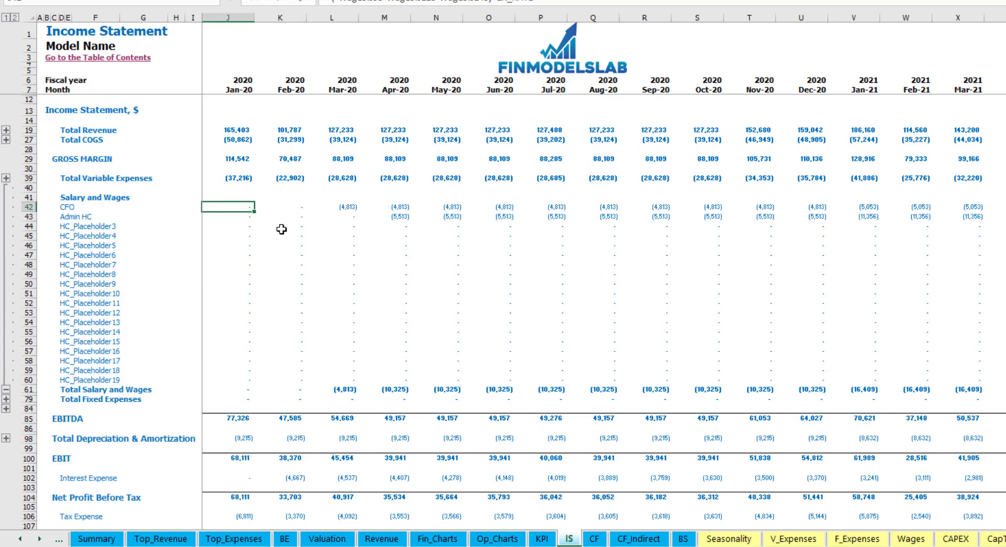
pyautogui.moveTo(68, 205); pyautogui.dragTo(69, 381)
pyautogui.click(118, 216)
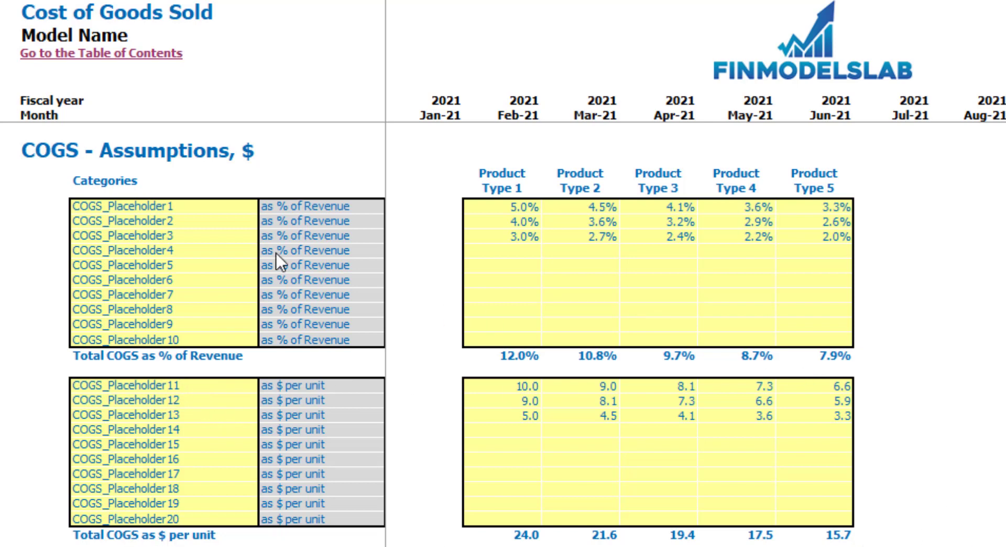
# Rename the first percentage-of-revenue category in the COGS assumptions as _Pack
pyautogui.click(161, 207)
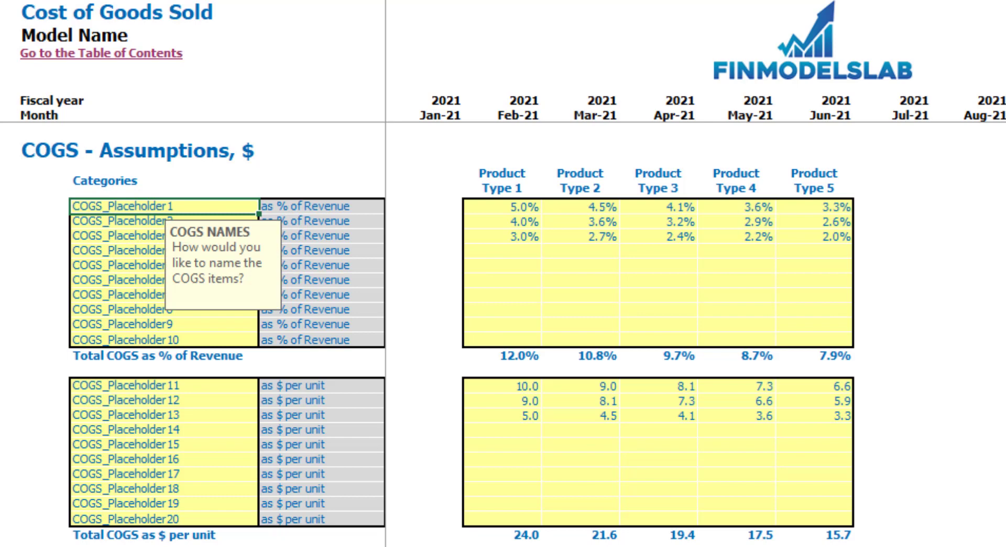
pyautogui.write('Pac')
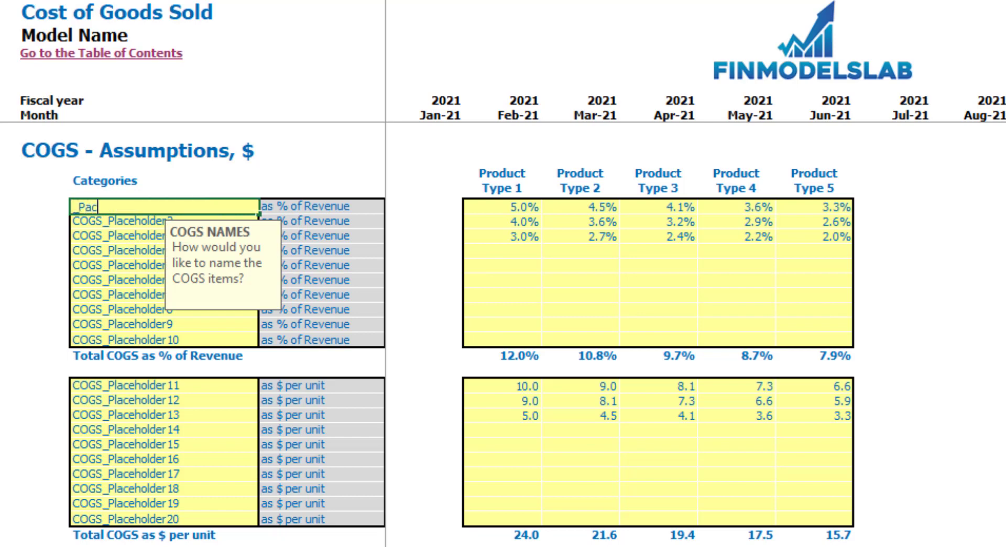
pyautogui.write('k')
pyautogui.press('Return')
pyautogui.click(966, 362)
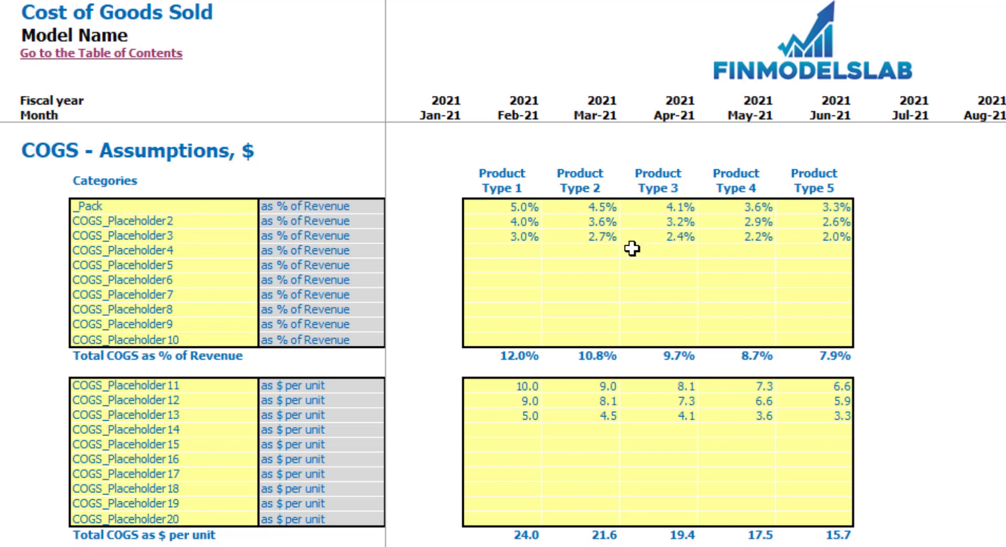
# Set the _Pack percentages of revenue to 6%, 7%, 8%, 9% and 10% for Product Types 1 through 5
pyautogui.click(524, 207)
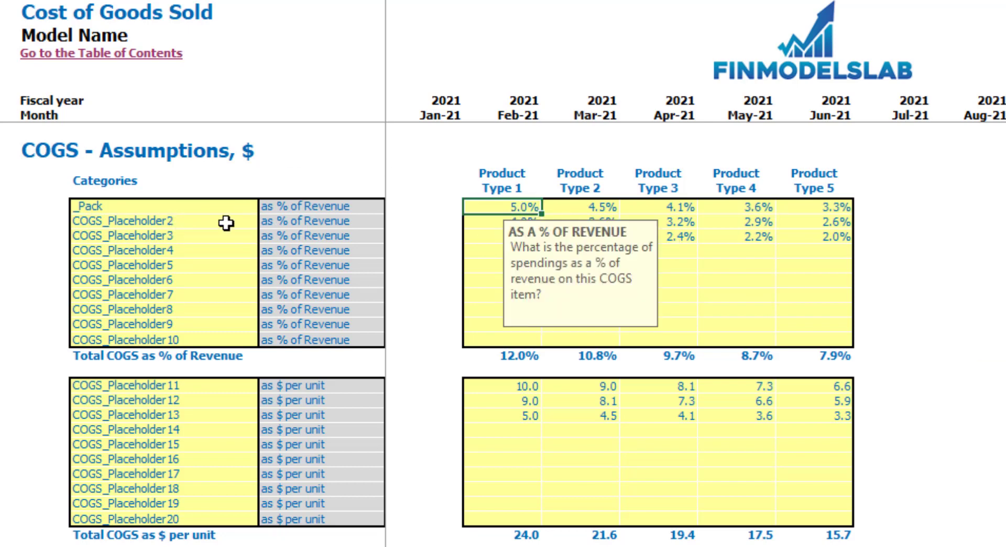
pyautogui.press('Tab')
pyautogui.write('7')
pyautogui.press('Tab')
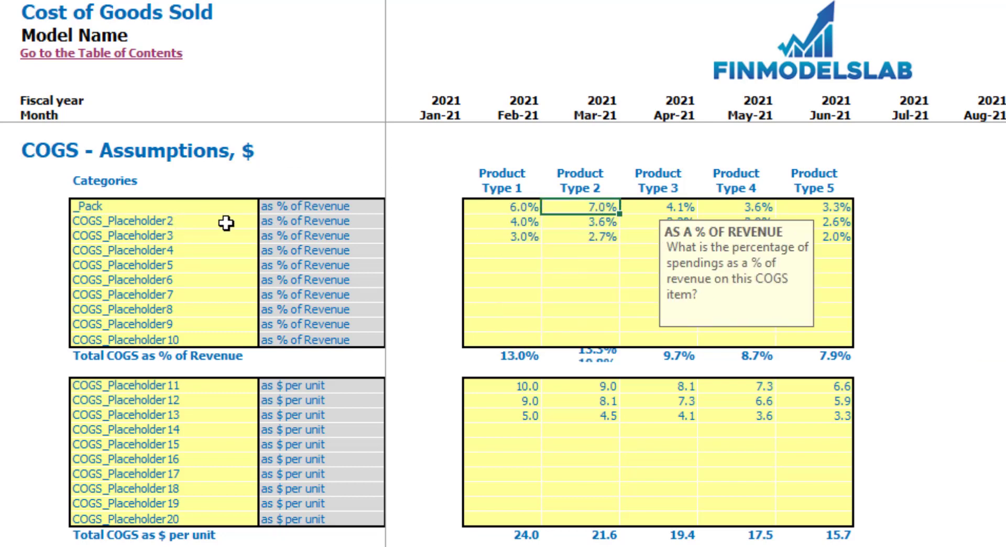
pyautogui.write('8')
pyautogui.press('Tab')
pyautogui.write('9')
pyautogui.press('Tab')
pyautogui.write('10')
pyautogui.press('Return')
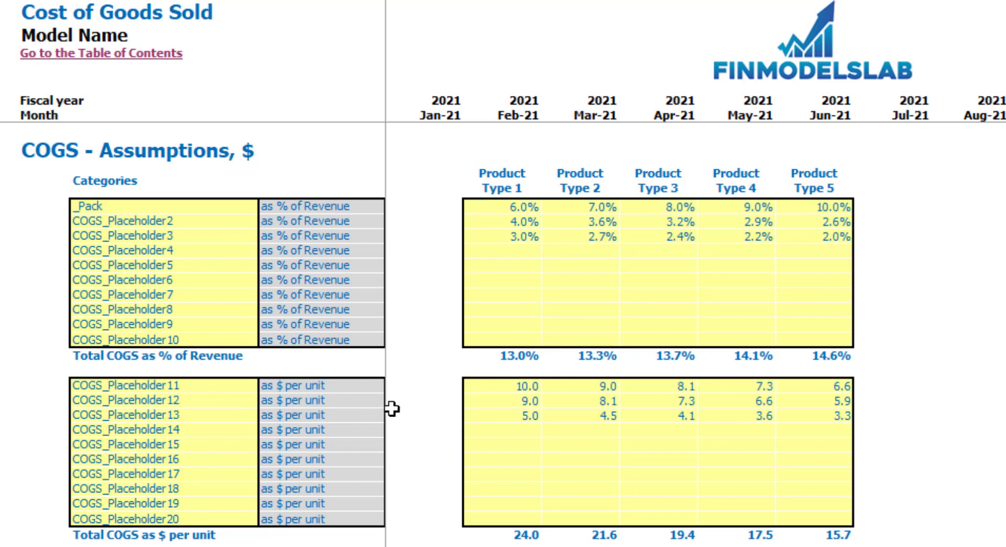
pyautogui.click(490, 389)
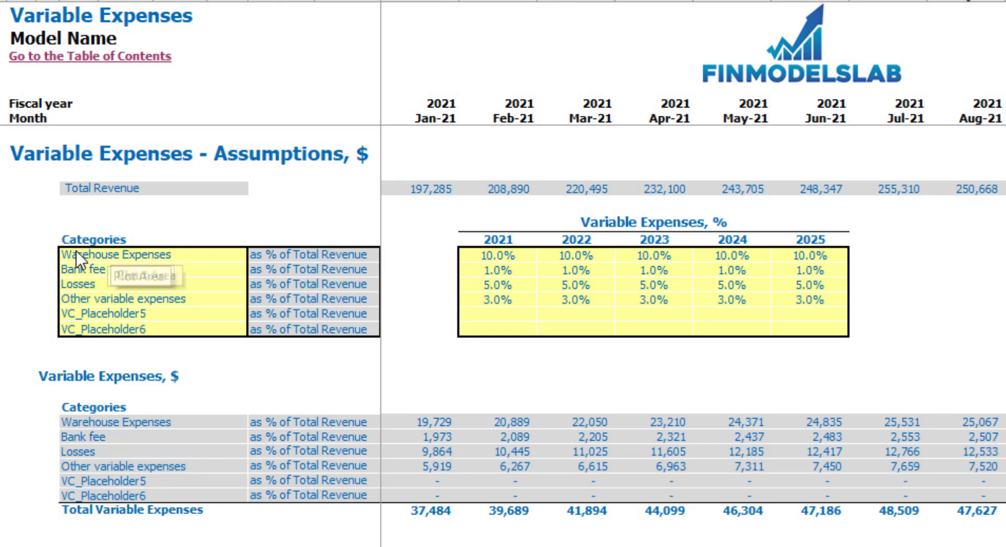
# Set the Warehouse Expenses percentages of revenue to 12%, 14%, 16% and 18% for 2022 through 2025
pyautogui.click(132, 257)
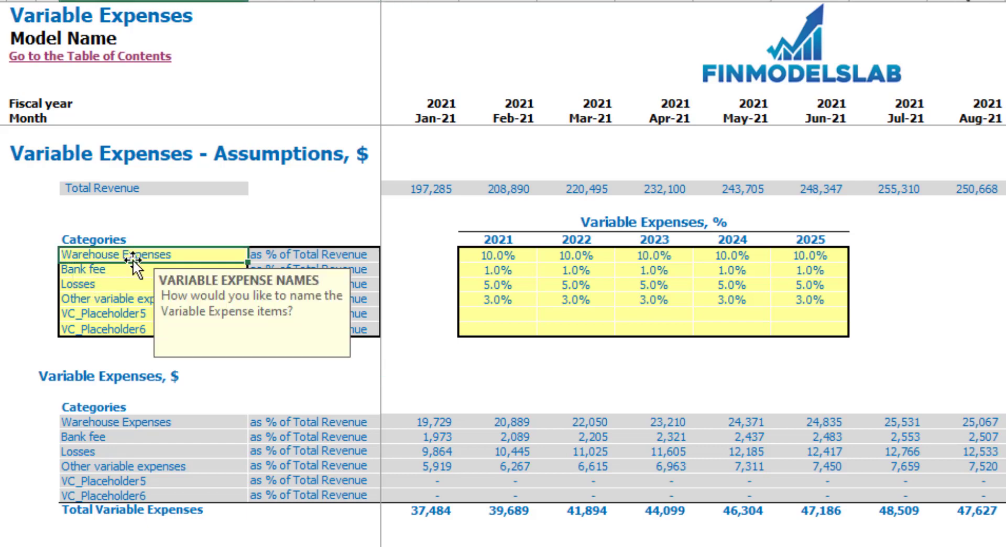
pyautogui.click(169, 220)
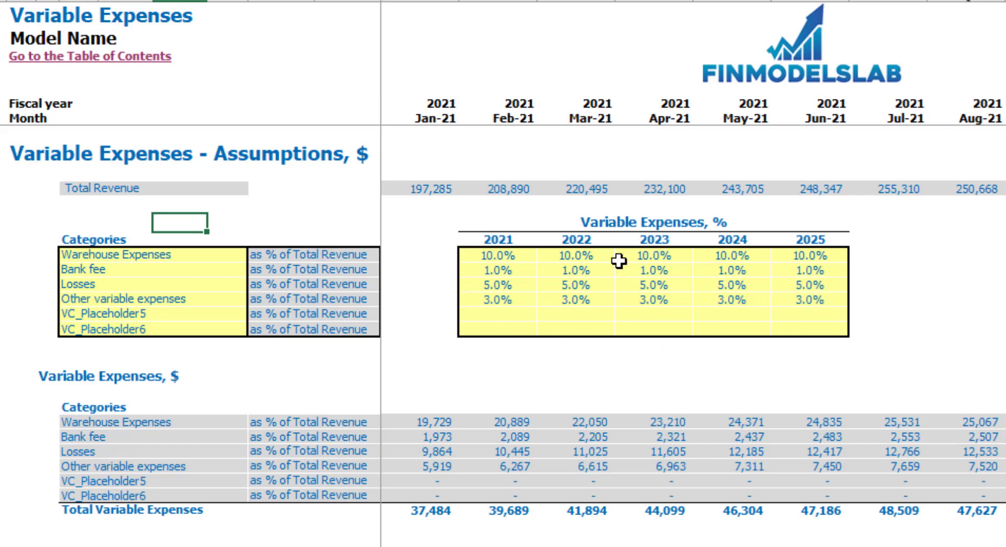
pyautogui.click(526, 258)
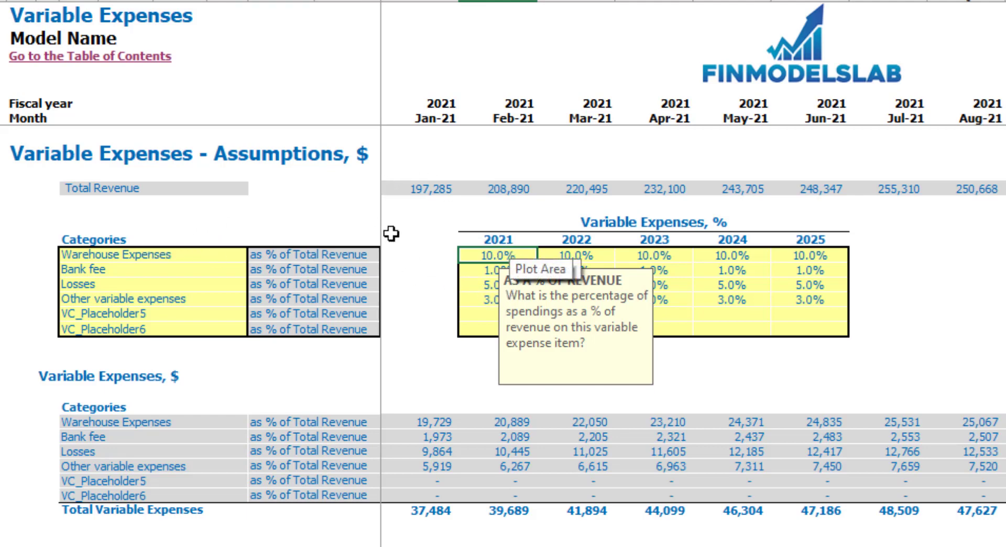
pyautogui.click(553, 257)
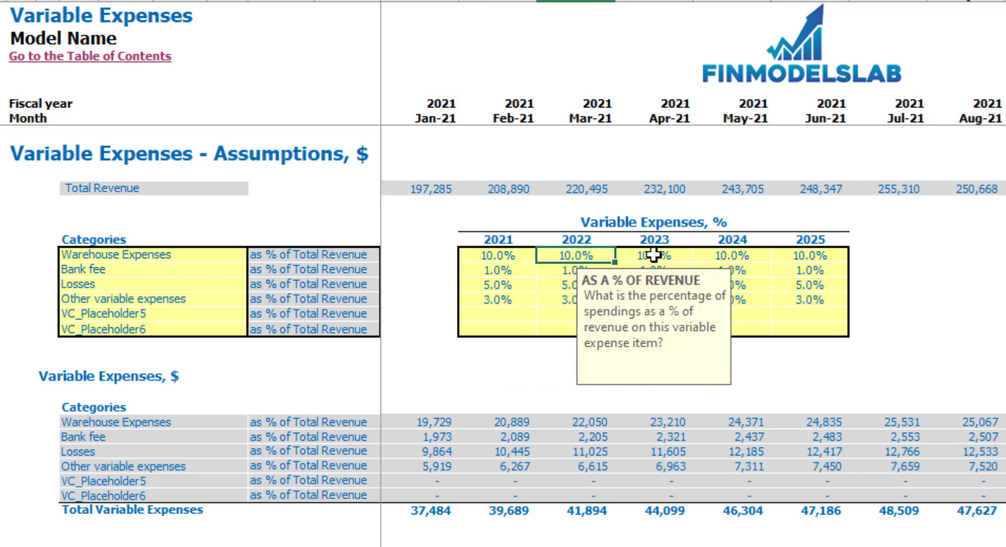
pyautogui.write('12')
pyautogui.press('Tab')
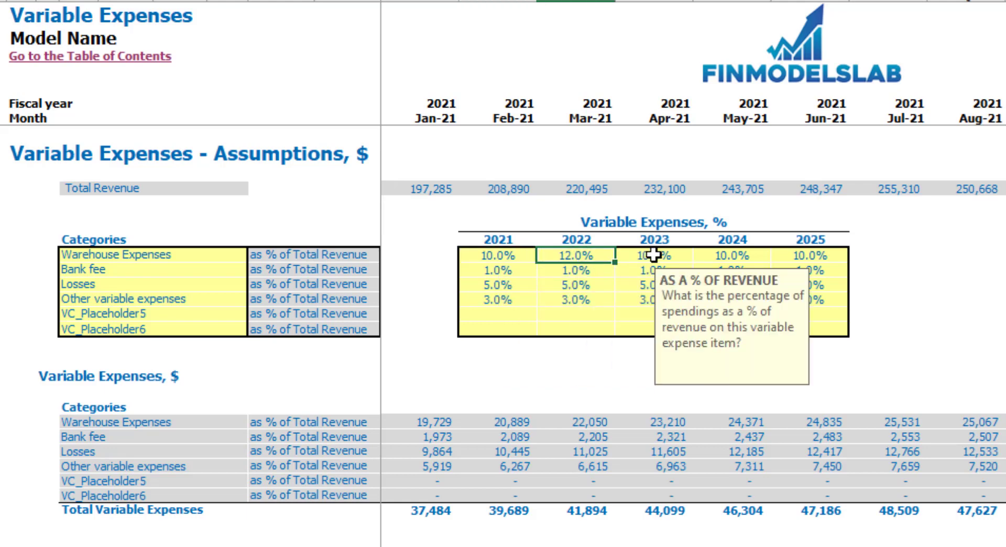
pyautogui.write('14')
pyautogui.press('Tab')
pyautogui.write('16')
pyautogui.press('Tab')
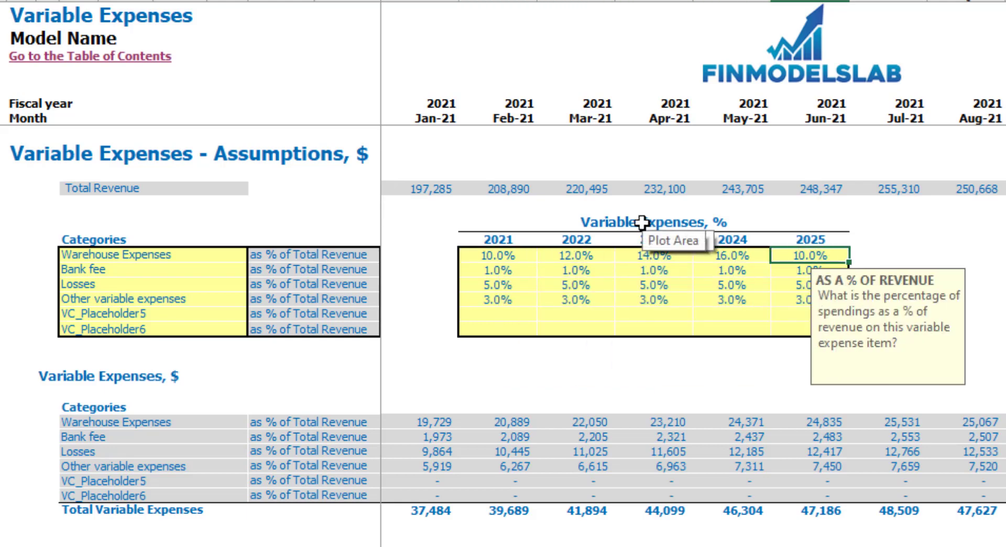
pyautogui.write('18')
pyautogui.click(958, 257)
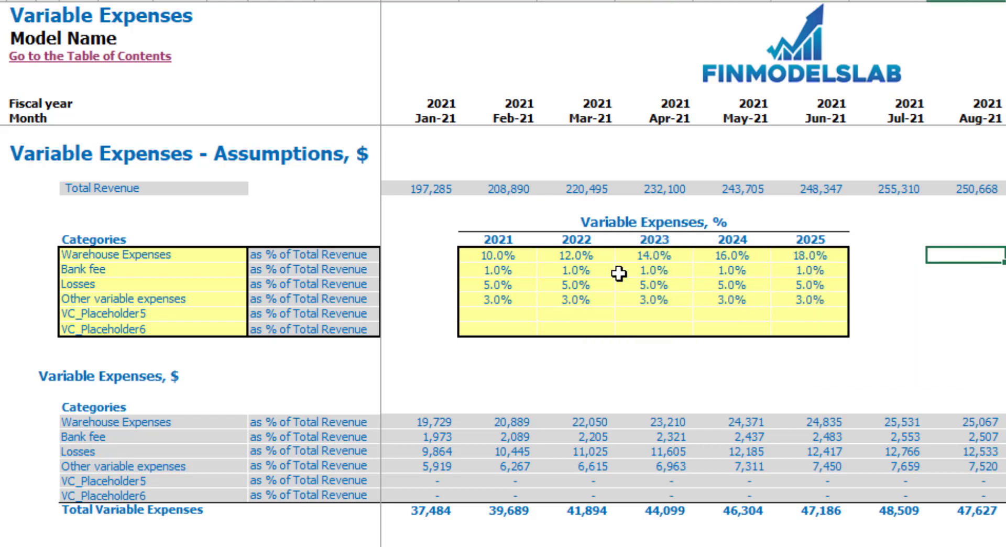
# Set the Warehouse Expenses percentages of revenue to 9%, 8%, 7% and 6% for 2022 through 2025
pyautogui.click(579, 255)
pyautogui.write('9')
pyautogui.press('Tab')
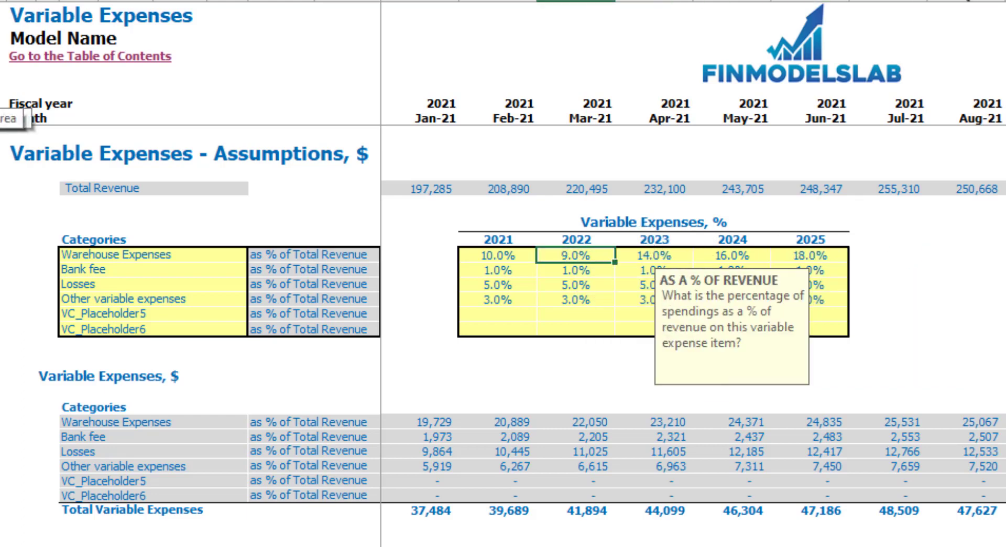
pyautogui.write('8')
pyautogui.press('Tab')
pyautogui.write('7')
pyautogui.press('Tab')
pyautogui.write('6')
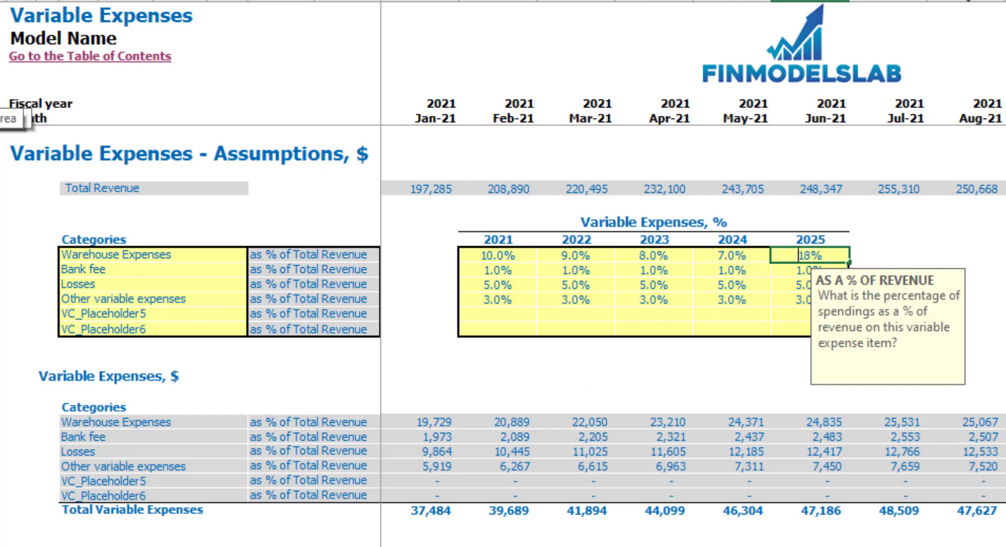
pyautogui.press('Tab')
pyautogui.click(963, 314)
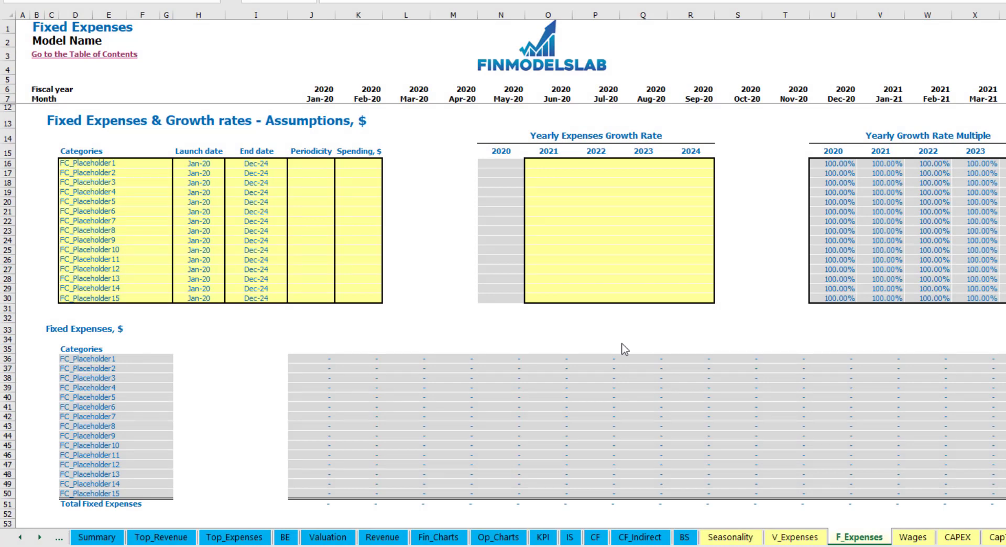
# Rename the first fixed expense category as Utilities and set its launch date to Mar-20
pyautogui.click(118, 163)
pyautogui.write('Ut')
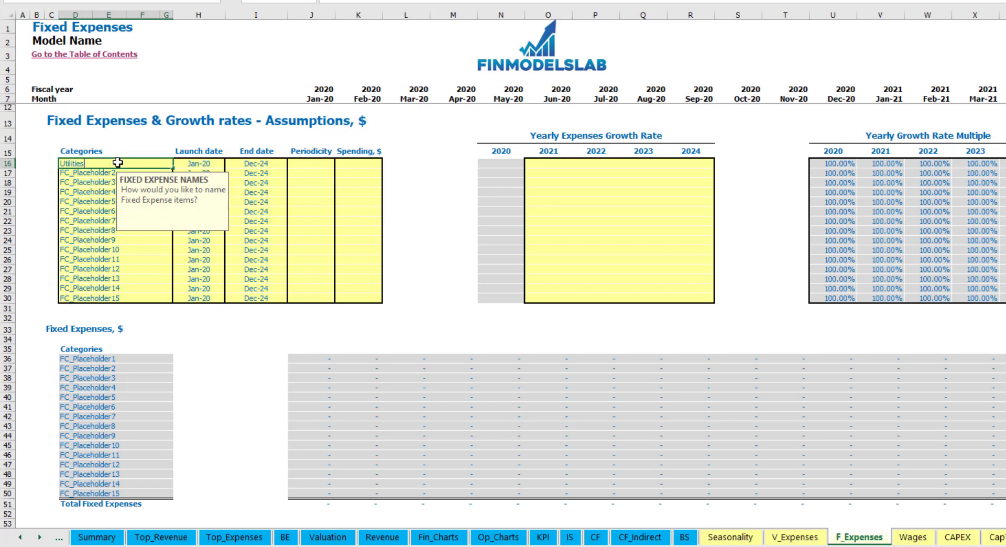
pyautogui.write('ilities')
pyautogui.press('Return')
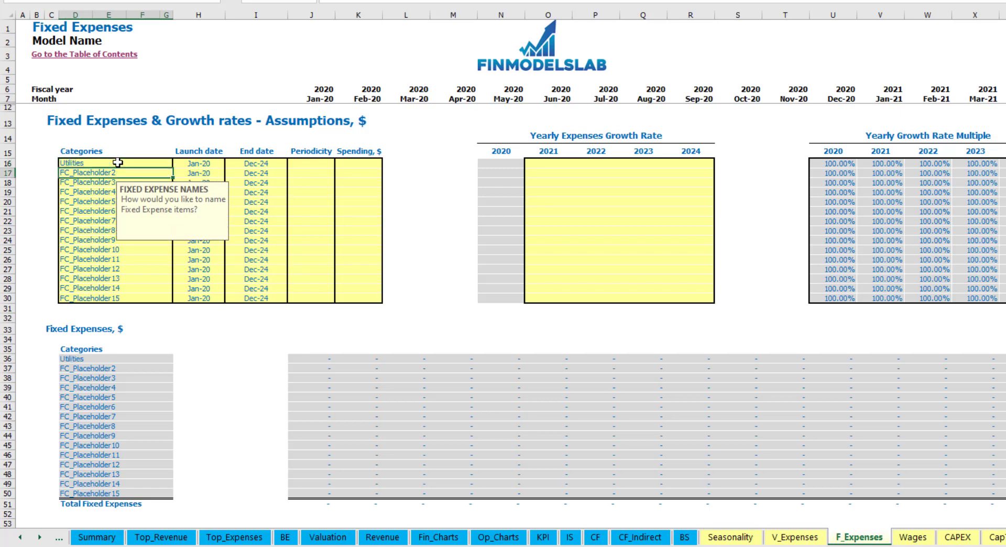
pyautogui.click(199, 163)
pyautogui.click(230, 164)
pyautogui.click(197, 190)
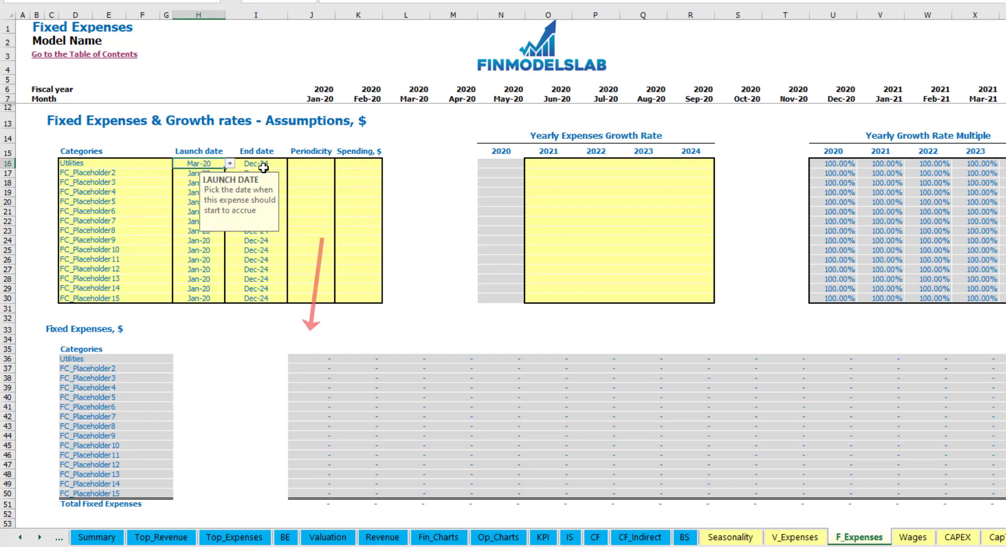
# Check the span of the monthly timeline, and set the Utilities periodicity to Daily with spending of 50
pyautogui.click(264, 163)
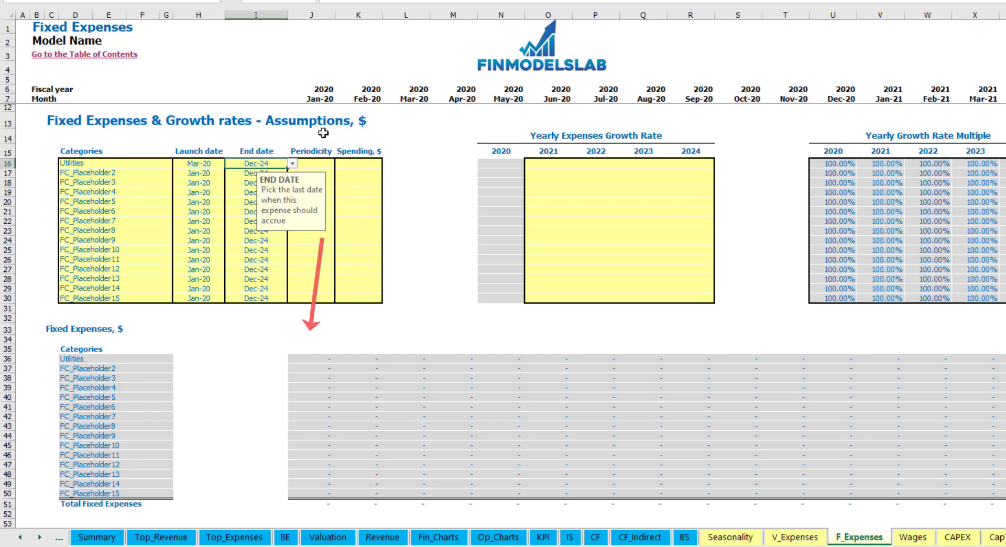
pyautogui.click(319, 101)
pyautogui.hotkey('ctrl', 'Right')
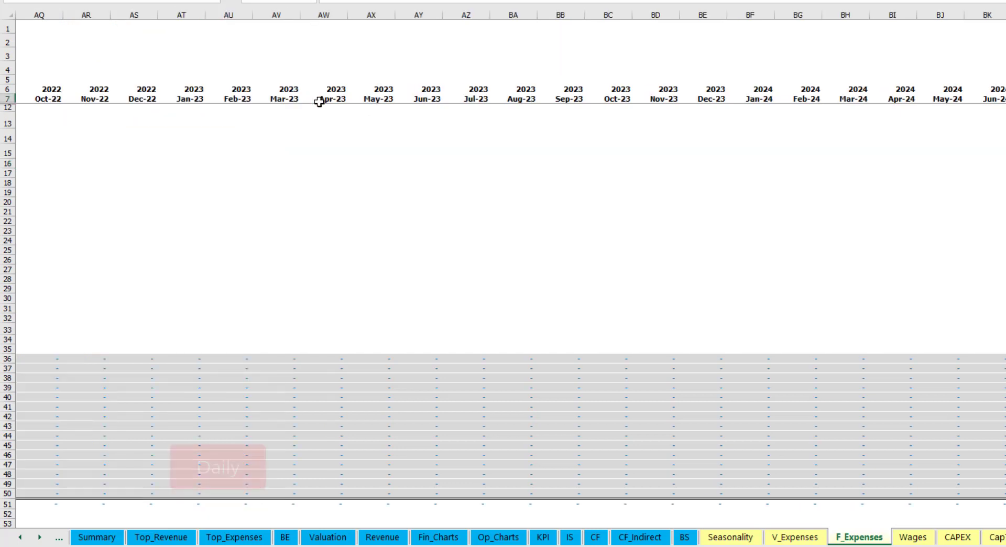
pyautogui.hotkey('ctrl', 'Left')
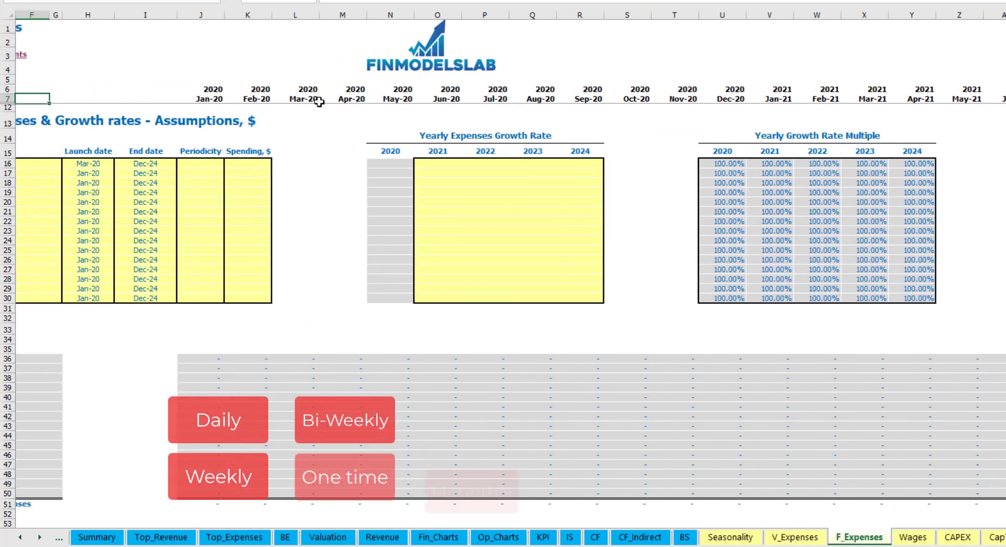
pyautogui.hotkey('ctrl', 'Left')
pyautogui.click(327, 164)
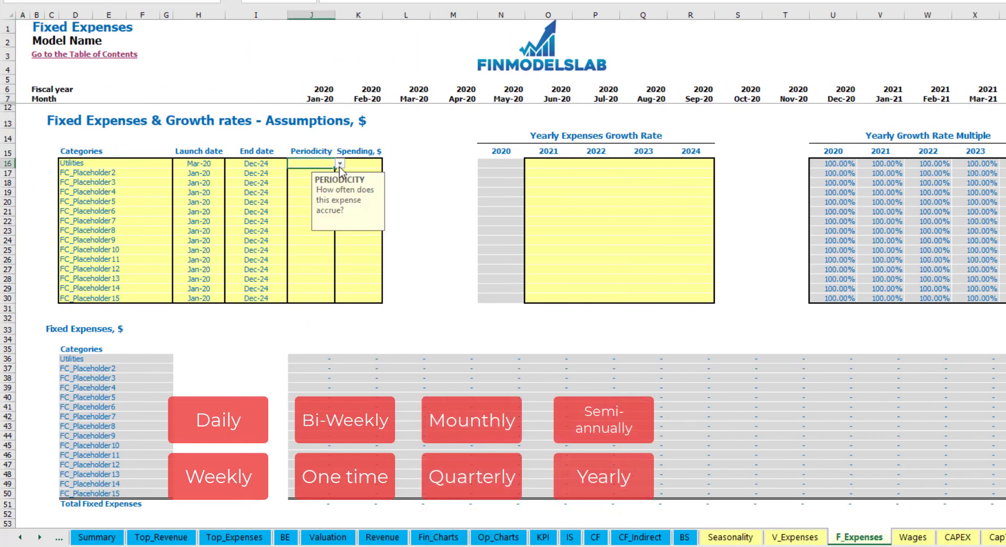
pyautogui.click(339, 164)
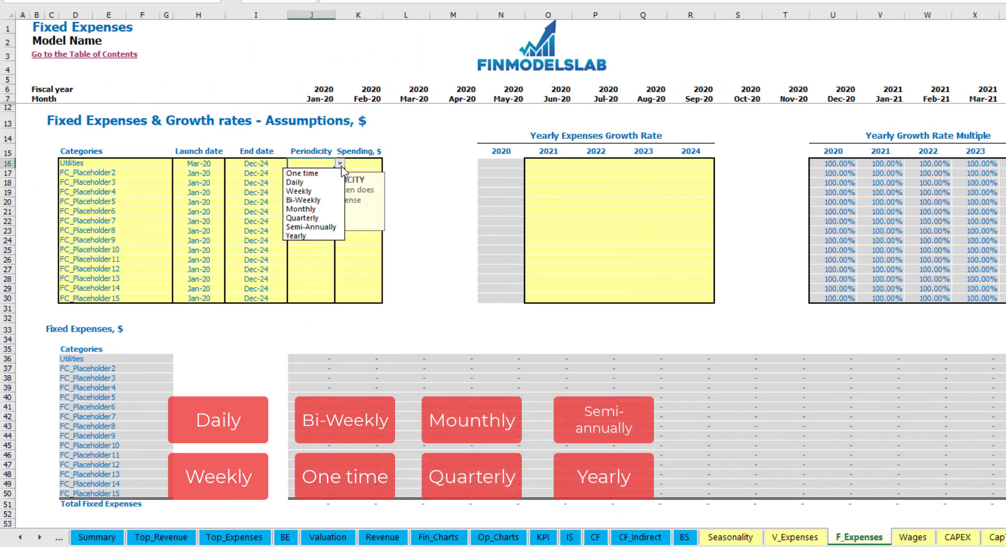
pyautogui.click(318, 182)
pyautogui.press('Right')
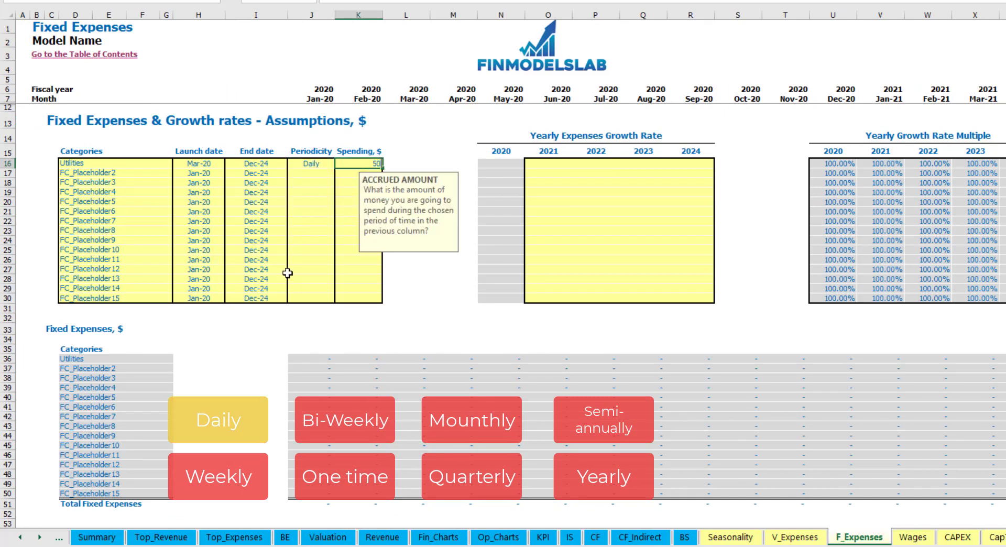
pyautogui.write('50')
pyautogui.press('Return')
# Compare the calculated monthly Utilities expenses for Mar-20, Apr-20 and May-20 in the Fixed Expenses section
pyautogui.click(414, 361)
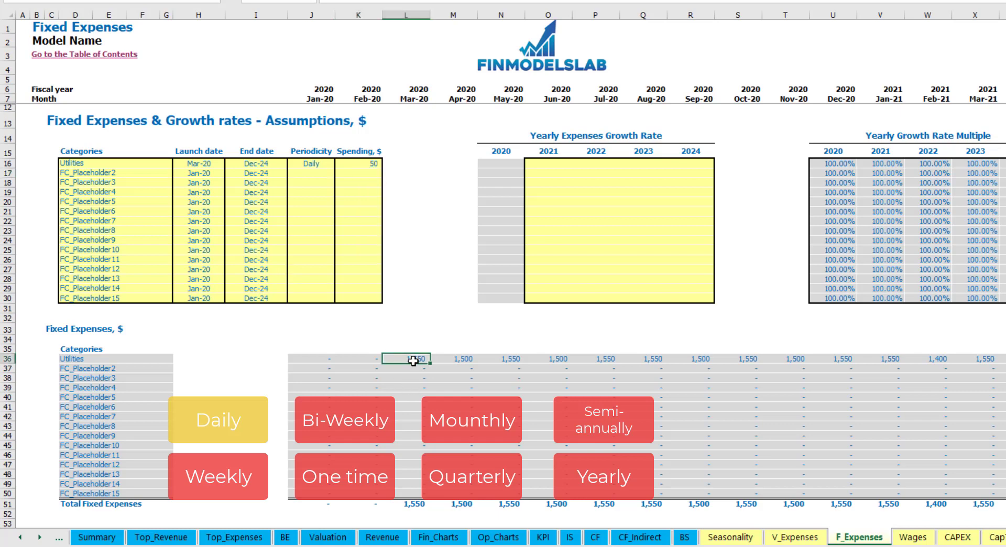
pyautogui.click(460, 361)
pyautogui.click(515, 360)
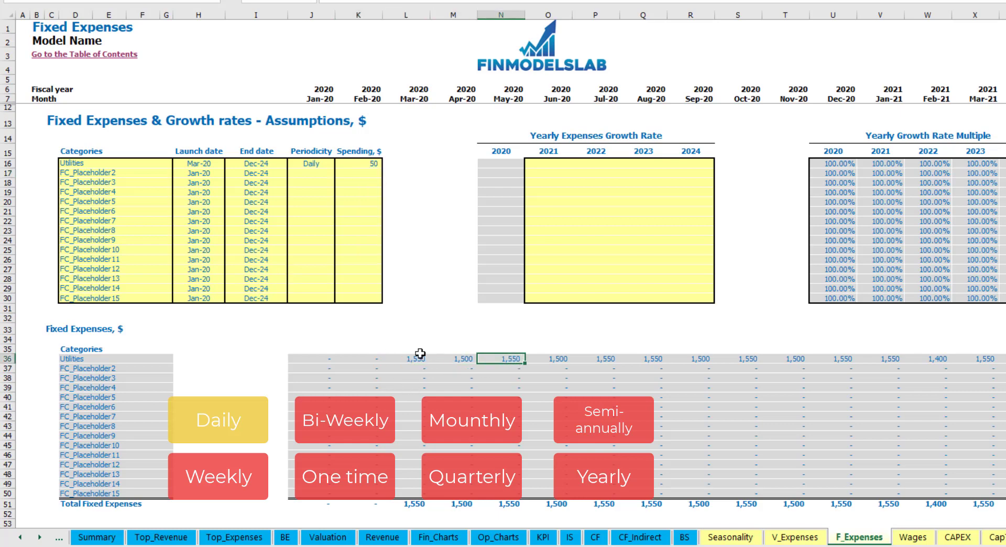
pyautogui.click(421, 357)
pyautogui.click(445, 360)
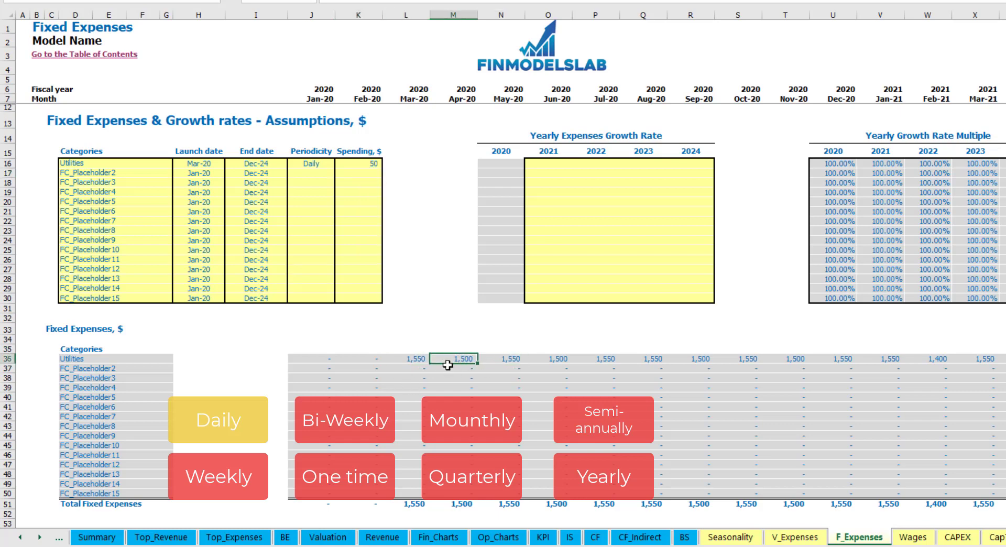
pyautogui.click(410, 98)
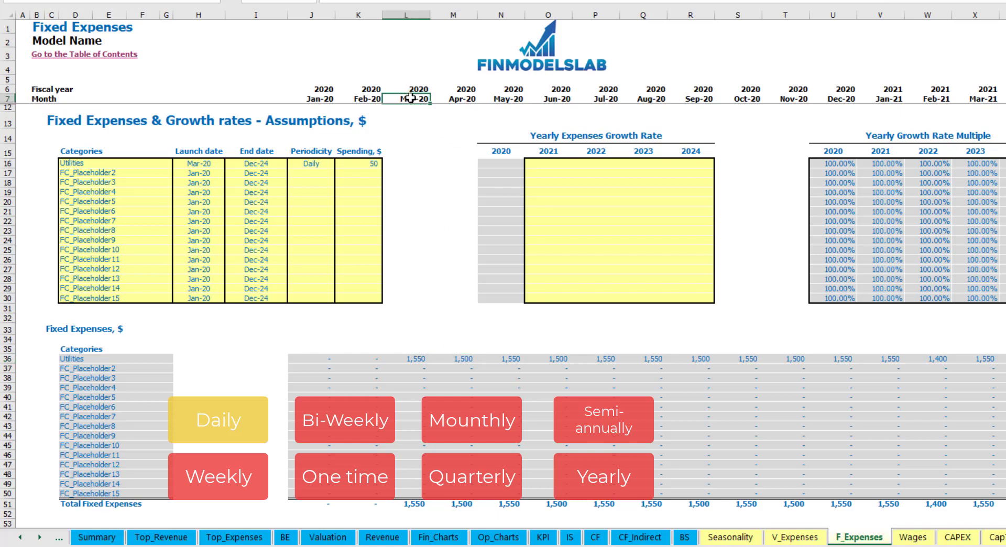
pyautogui.click(418, 359)
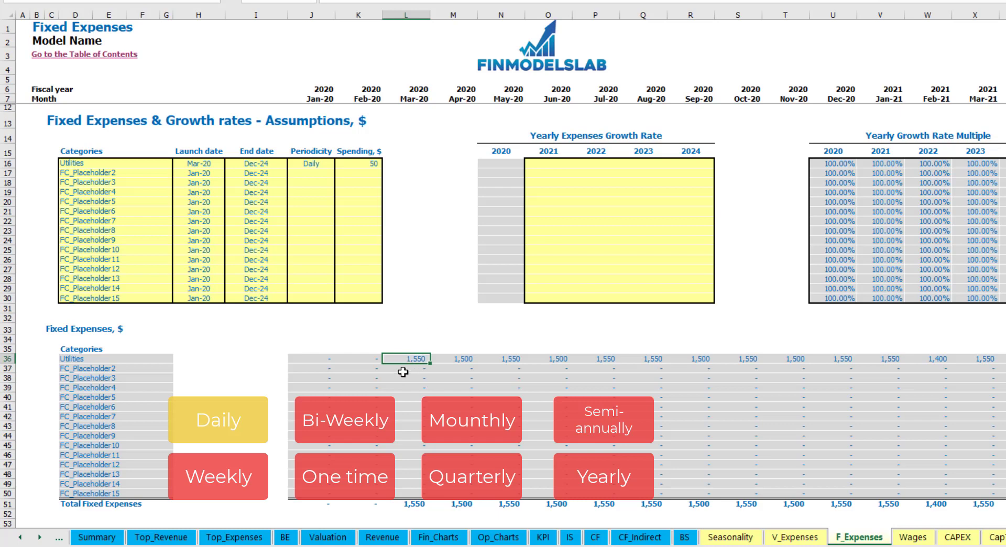
pyautogui.click(466, 361)
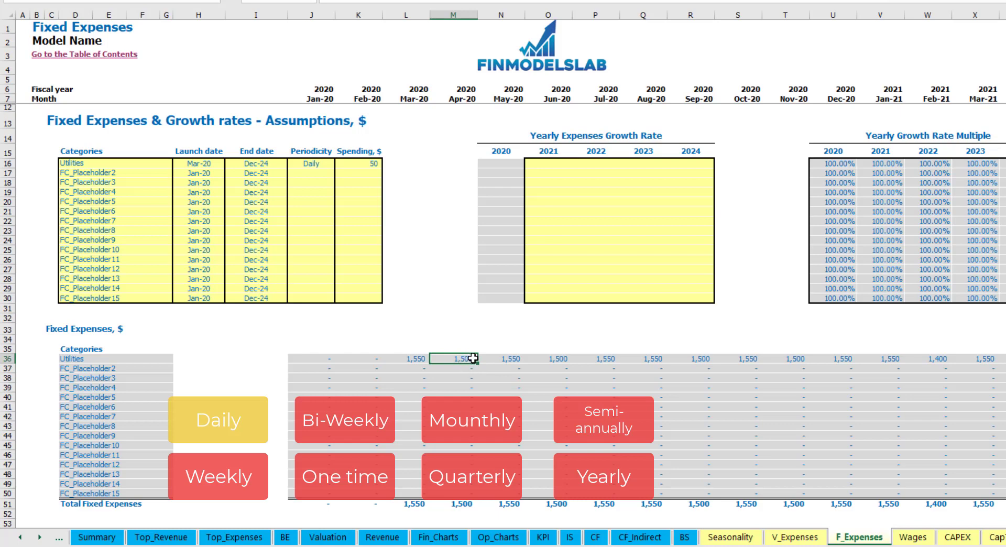
# Set the Utilities yearly expenses growth rate to 5% for 2021 and copy it to 2022 through 2024
pyautogui.click(556, 164)
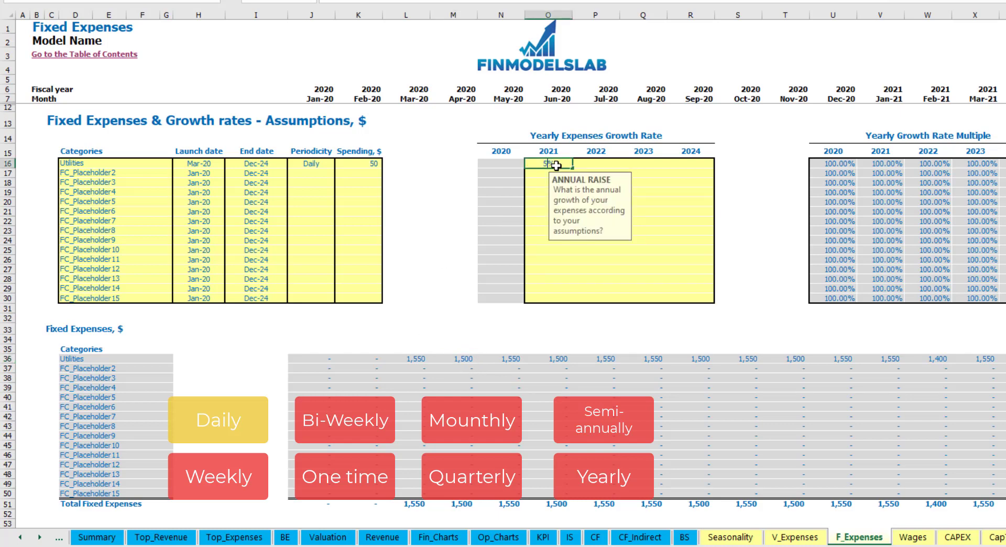
pyautogui.hotkey('ctrl', 'Return')
pyautogui.hotkey('ctrl', 'c')
pyautogui.press('Right')
pyautogui.hotkey('shift', 'Right')
pyautogui.hotkey('shift', 'Right')
pyautogui.hotkey('ctrl', 'v')
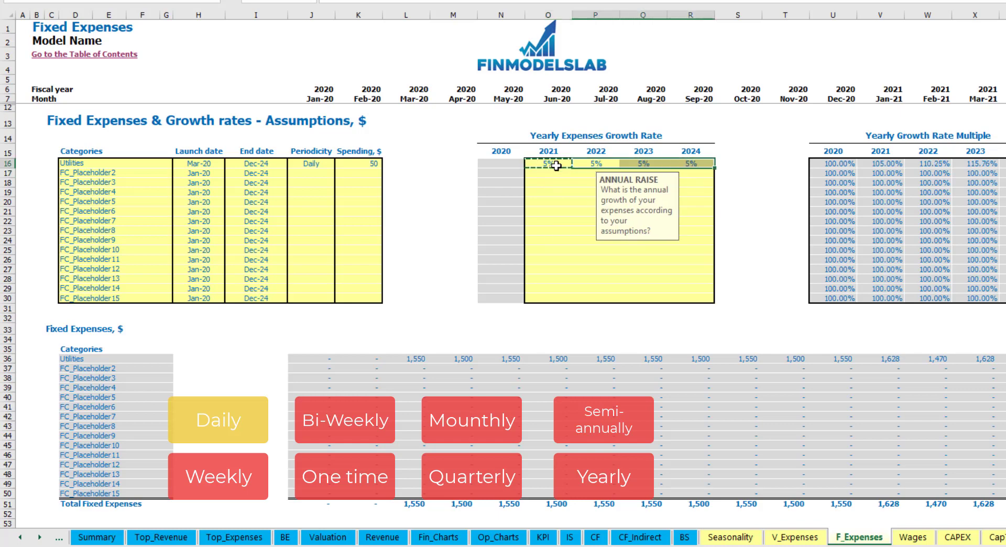
pyautogui.moveTo(555, 164); pyautogui.dragTo(682, 164)
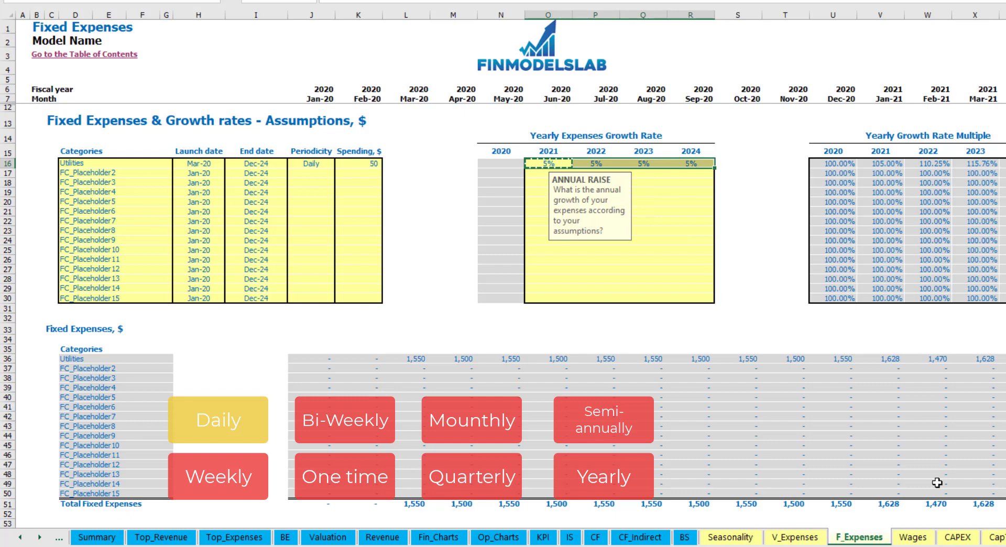
pyautogui.hscroll(13, 557, 361)
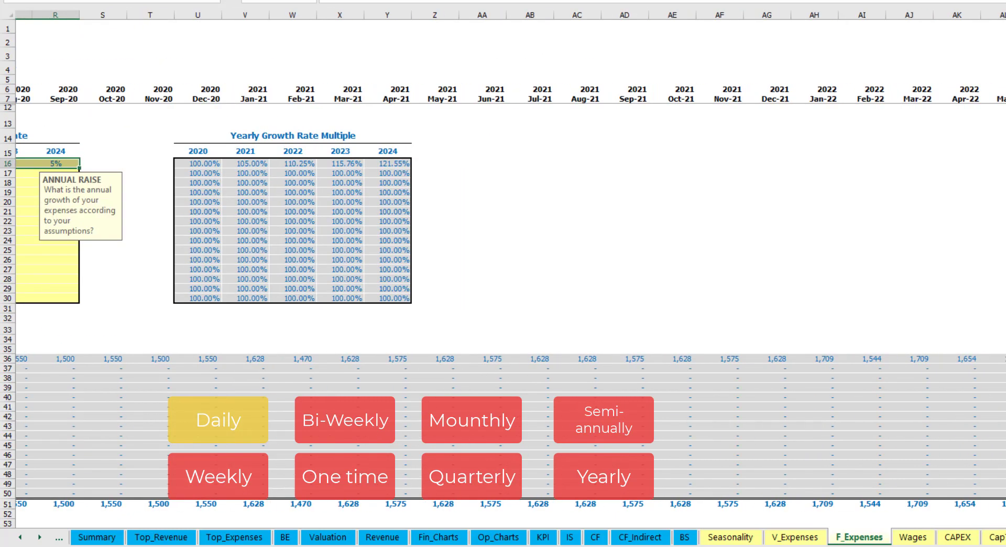
pyautogui.hscroll(-7, 557, 361)
pyautogui.hscroll(-6, 258, 258)
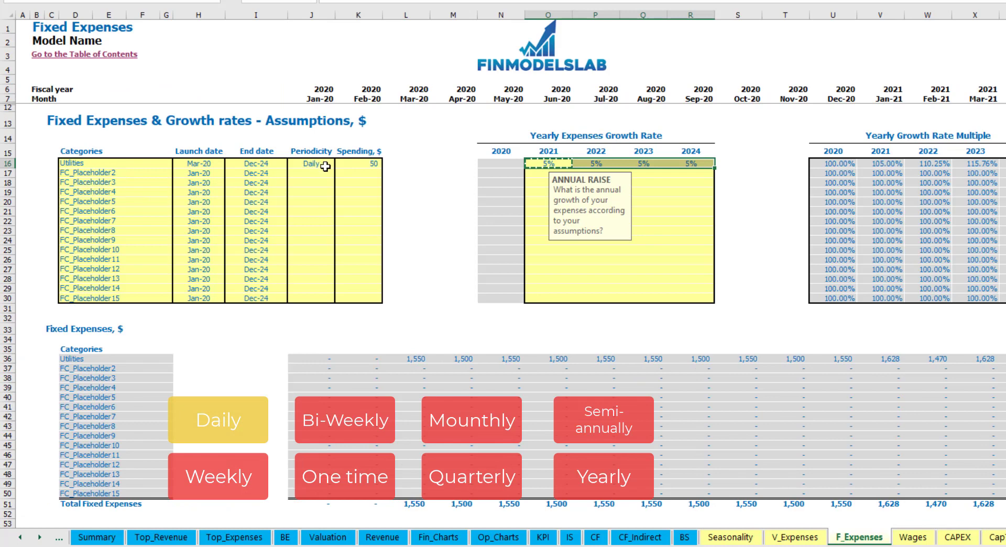
# Rename the second fixed expense category, FC_Placeholder2, as Advertising
pyautogui.click(125, 171)
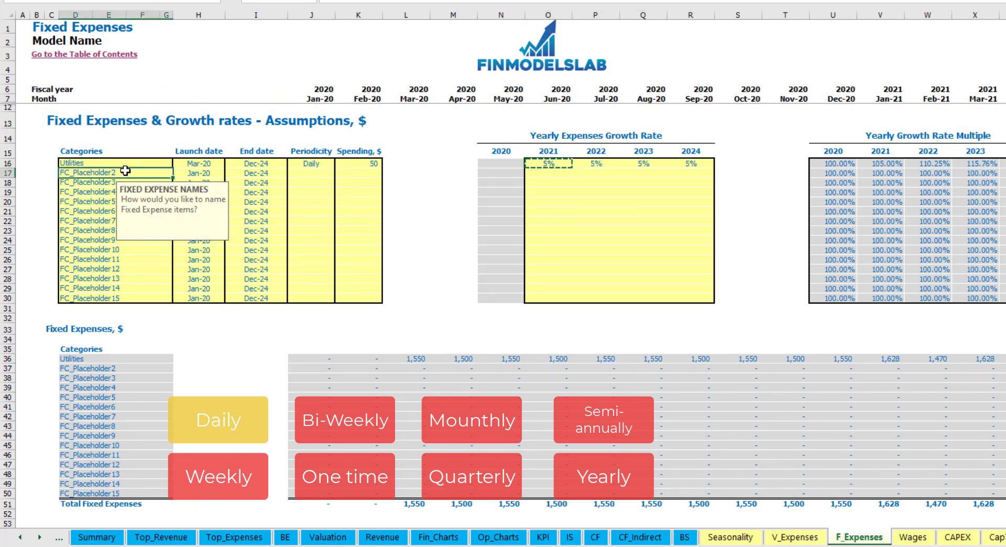
pyautogui.write('Advertisi')
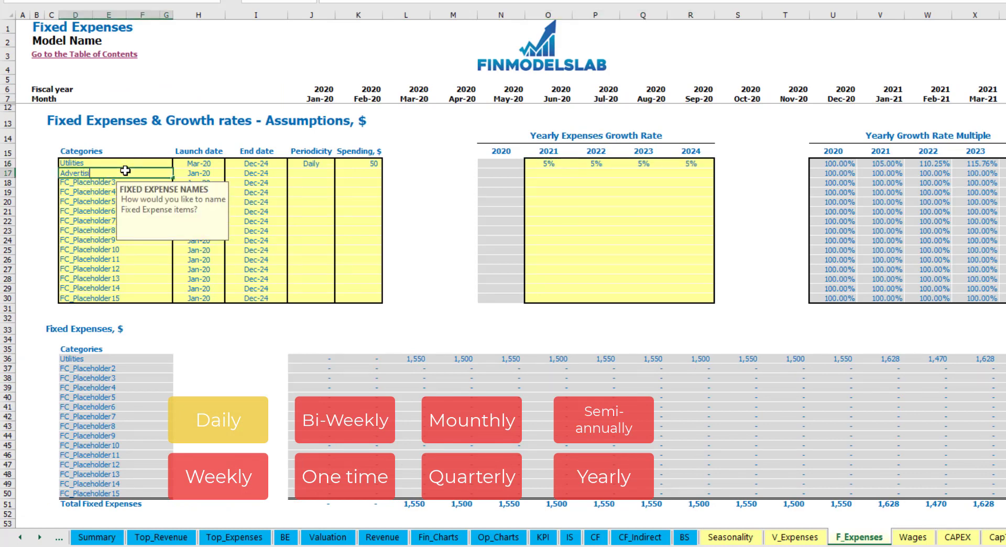
pyautogui.write('ng')
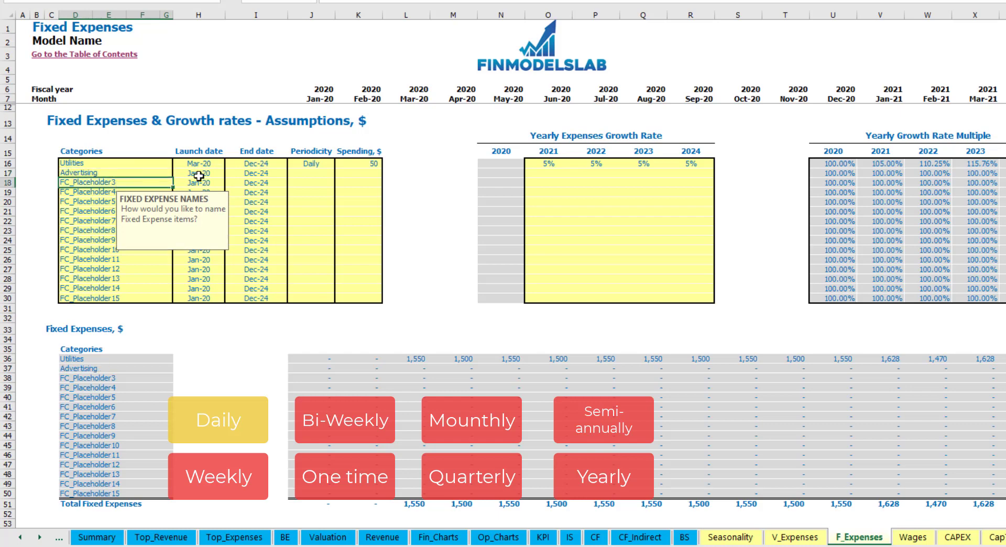
# Set the Advertising launch date to Mar-20 and its end date to Aug-24
pyautogui.click(200, 175)
pyautogui.click(230, 173)
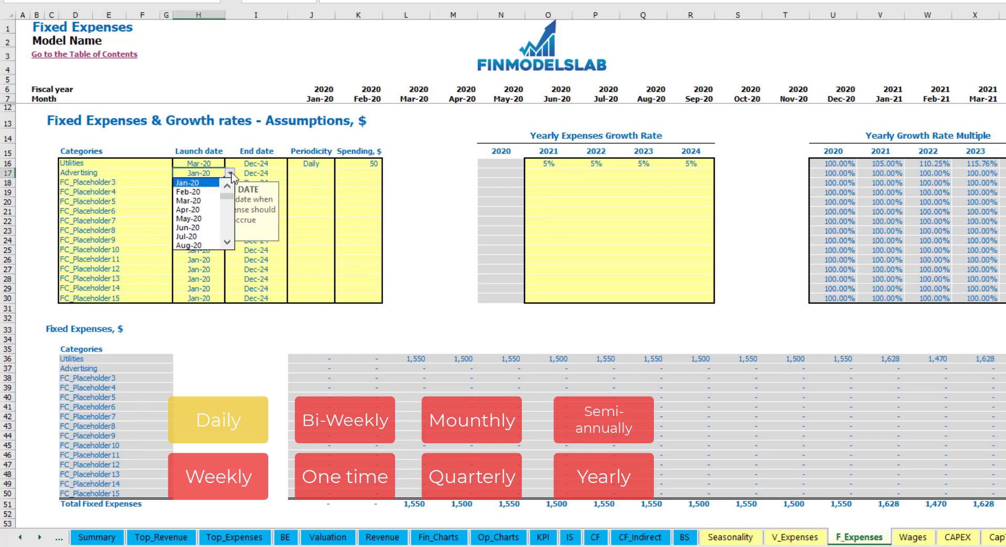
pyautogui.click(207, 198)
pyautogui.click(276, 173)
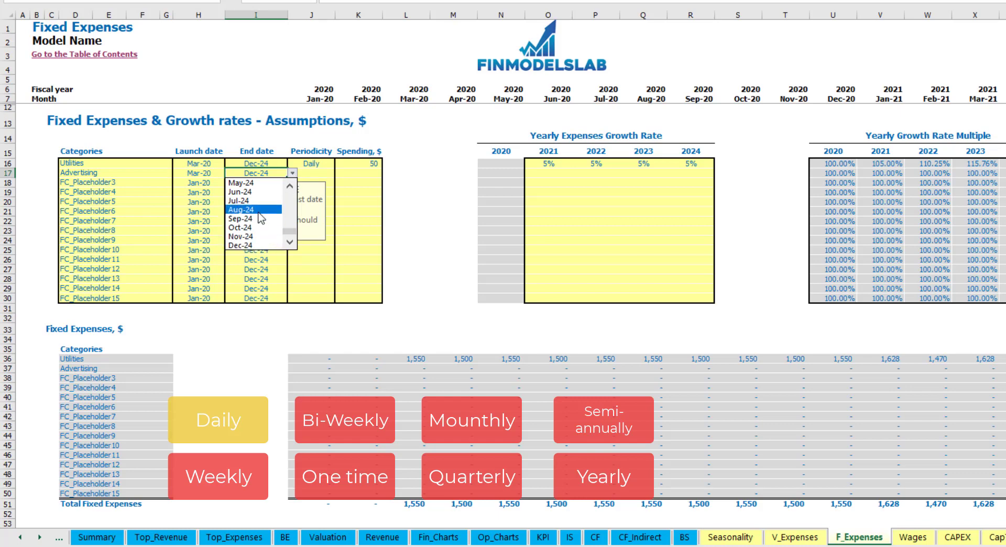
pyautogui.click(258, 209)
# Set the Advertising periodicity to Weekly with spending of 100
pyautogui.click(310, 173)
pyautogui.click(340, 173)
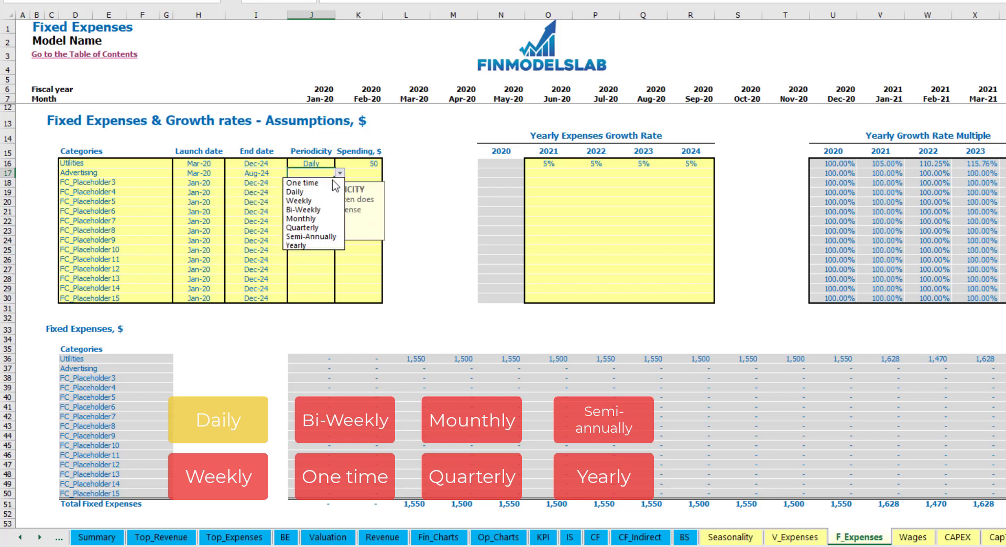
pyautogui.click(321, 200)
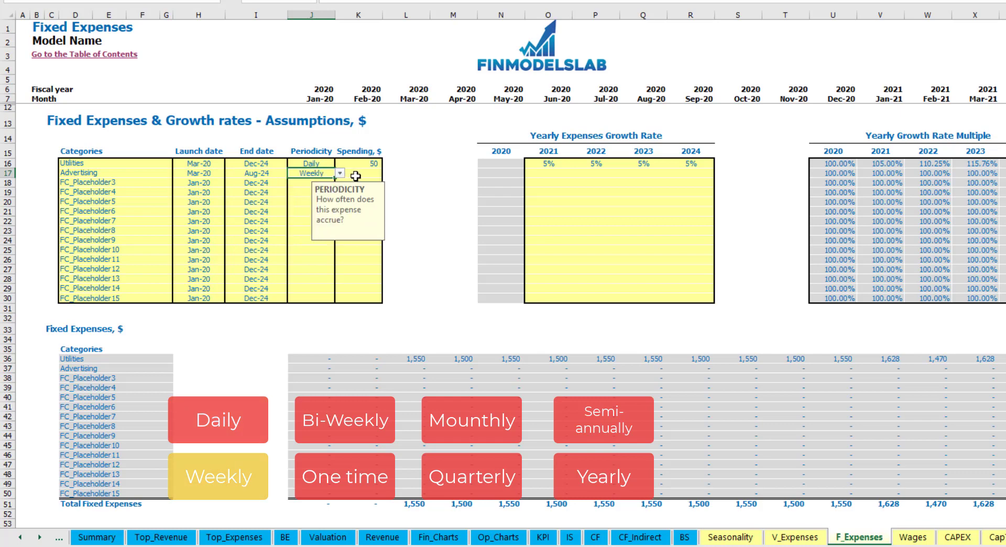
pyautogui.click(355, 176)
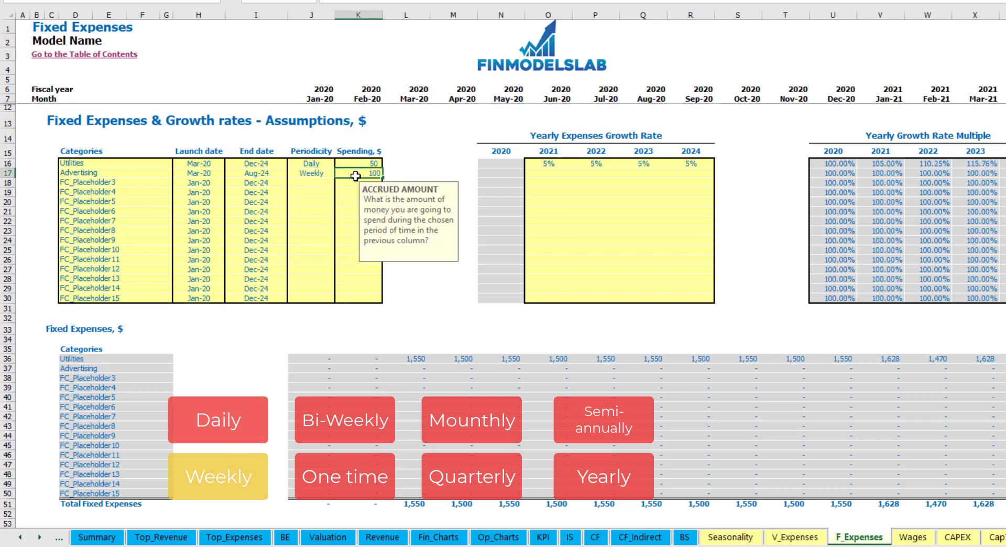
pyautogui.press('Return')
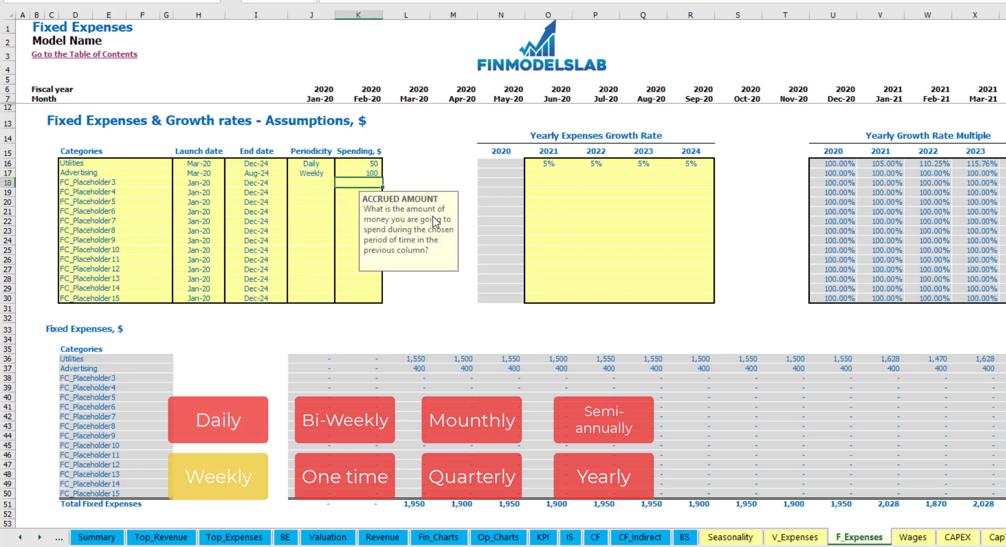
# Check the calculated monthly Advertising expenses from Mar-20 through 2024 in the Fixed Expenses section
pyautogui.click(419, 369)
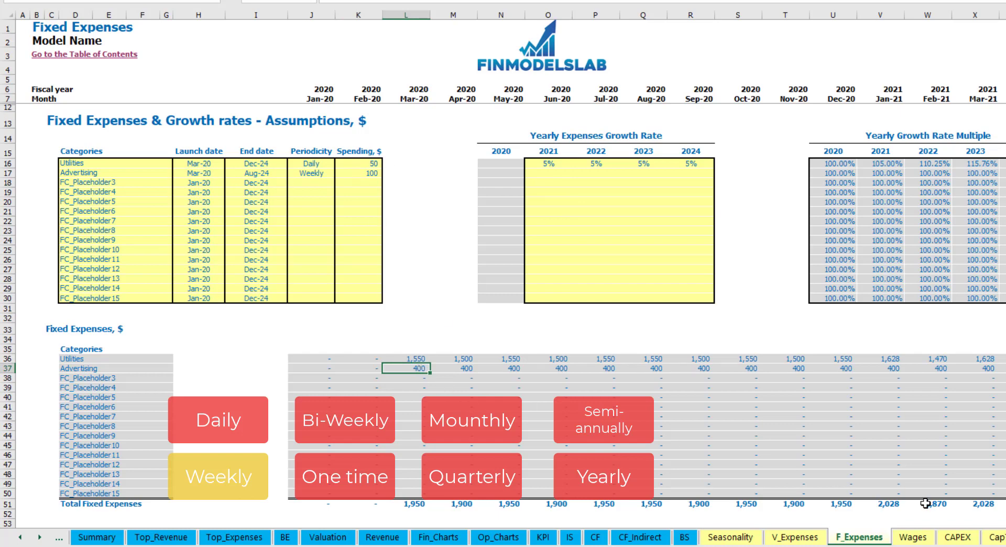
pyautogui.hscroll(10, 503, 262)
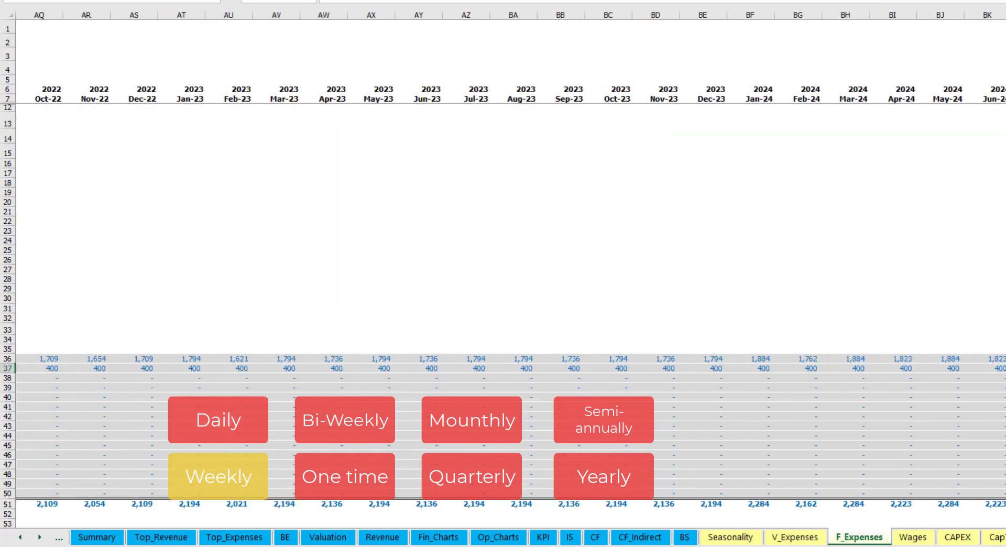
pyautogui.hotkey('ctrl', 'space')
pyautogui.click(1001, 368)
pyautogui.hscroll(-14, 480, 337)
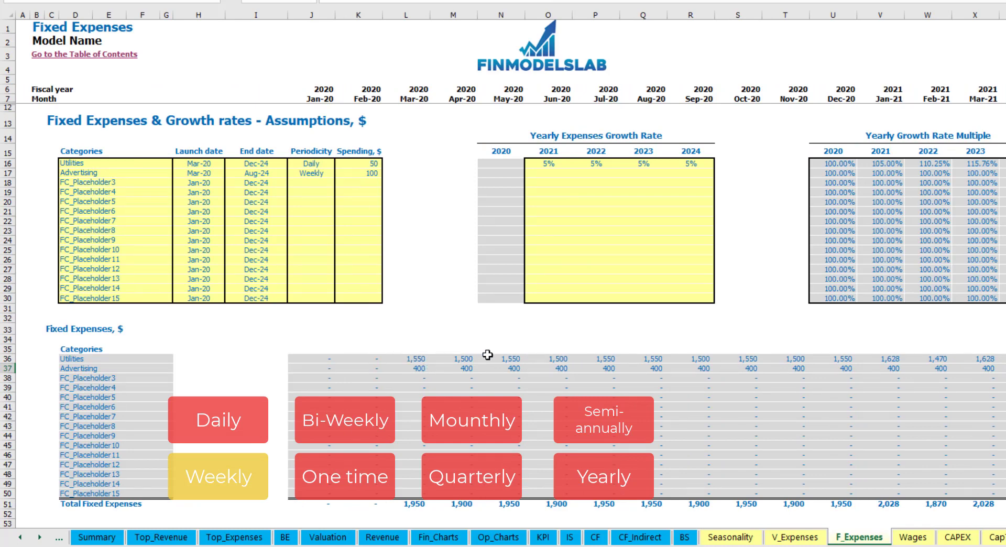
# Change the Advertising periodicity to Bi-Weekly and set its spending to 500
pyautogui.click(317, 175)
pyautogui.click(339, 173)
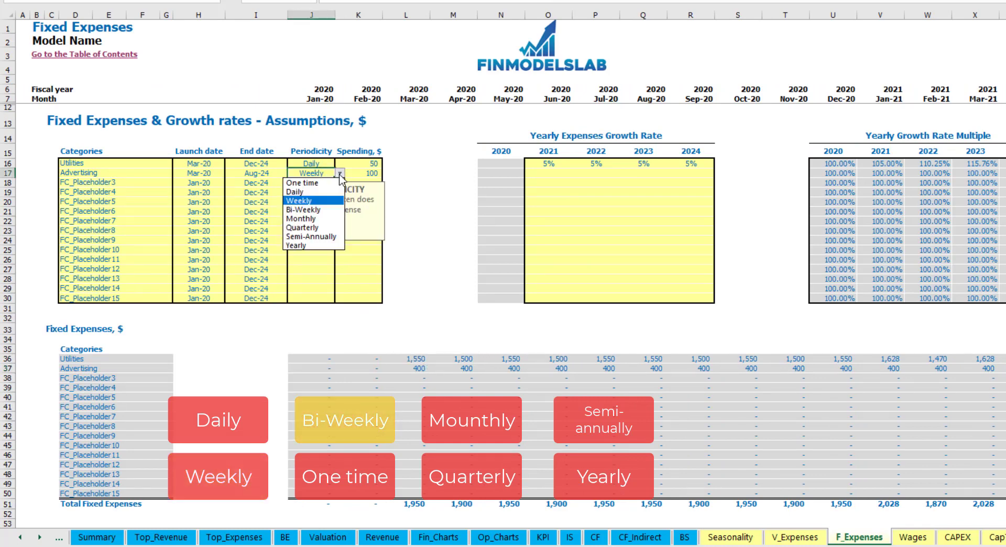
pyautogui.click(323, 209)
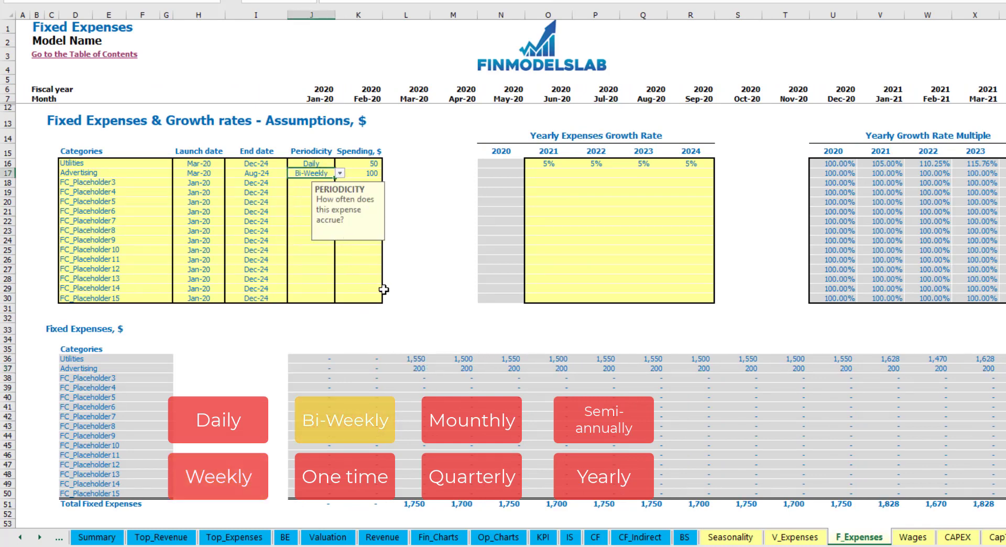
pyautogui.click(356, 170)
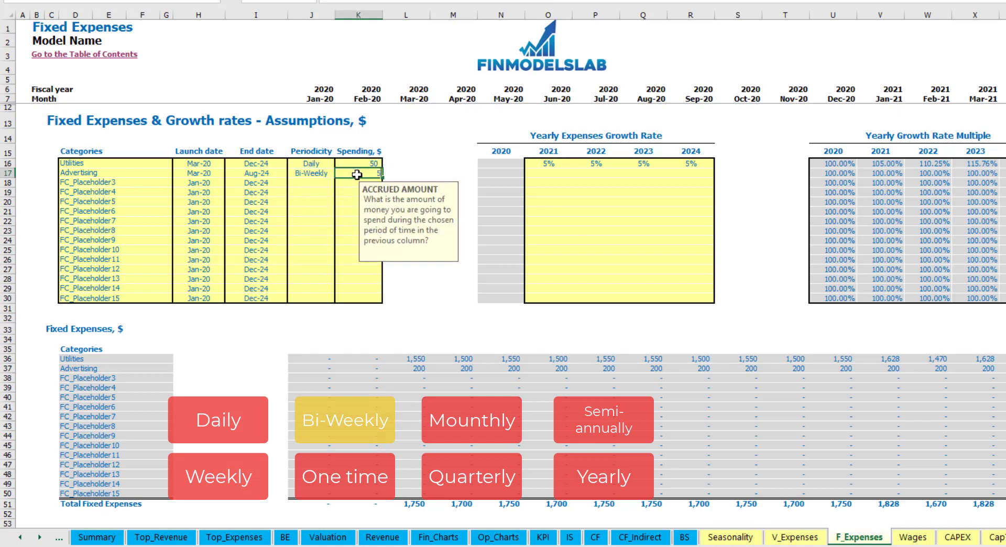
pyautogui.press('Return')
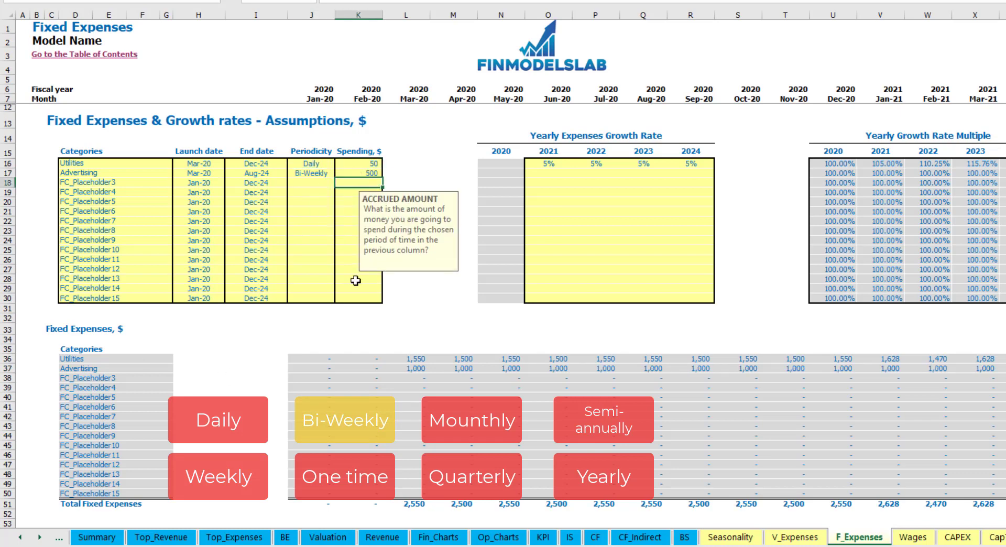
# Change the Advertising launch date to Jul-20
pyautogui.click(208, 163)
pyautogui.click(200, 171)
pyautogui.click(235, 175)
pyautogui.click(219, 174)
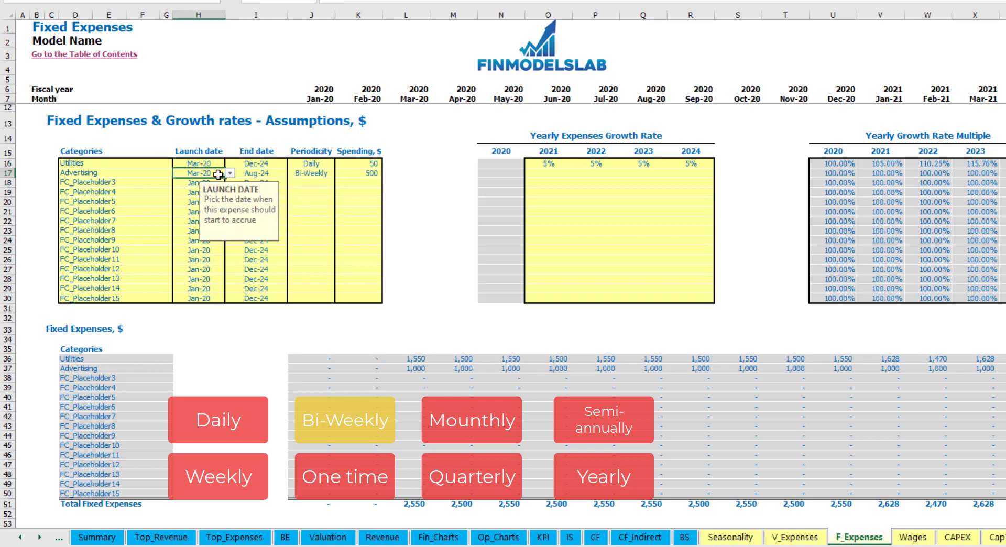
pyautogui.click(230, 173)
pyautogui.click(198, 220)
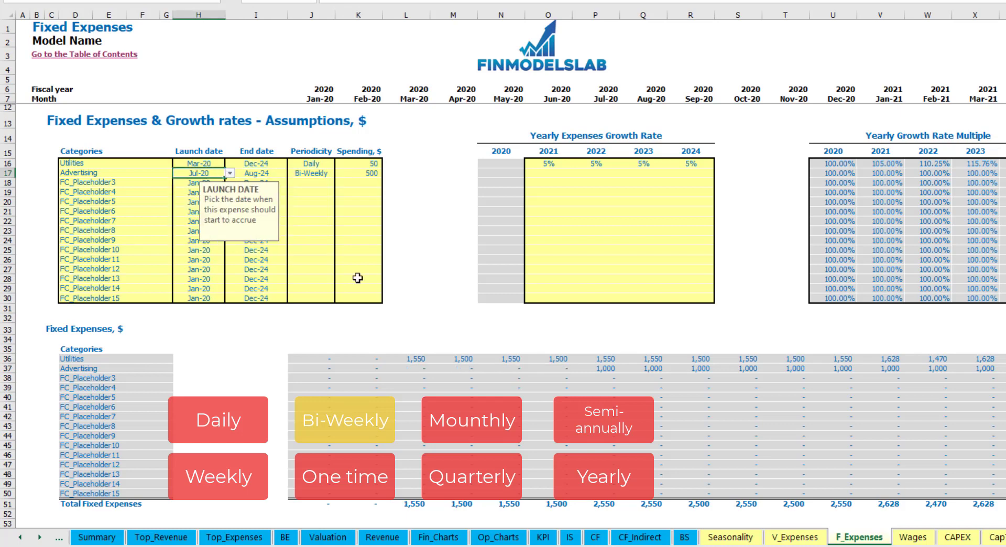
# Examine the monthly Advertising expenses from Jul-20 onward into 2021 in the Fixed Expenses section
pyautogui.click(607, 369)
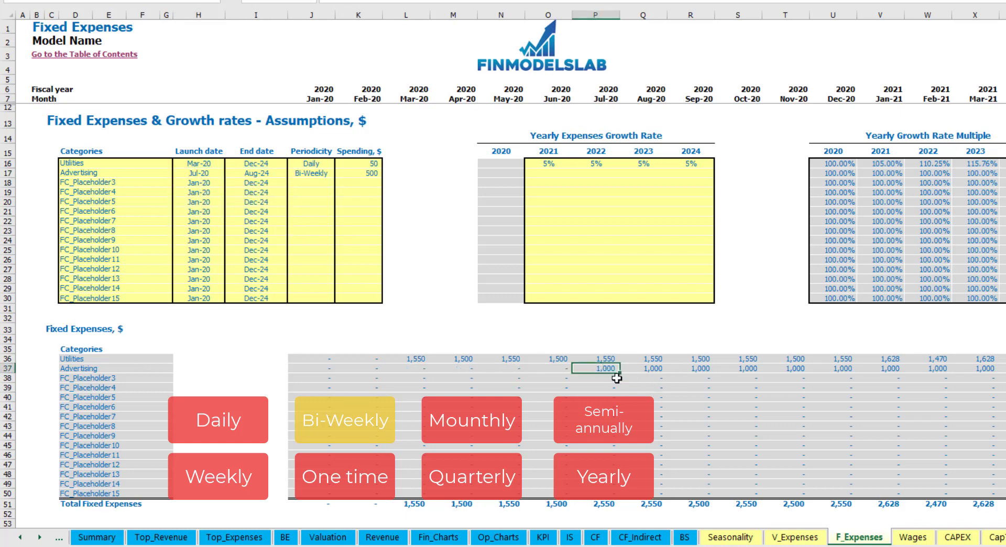
pyautogui.press('Right')
pyautogui.press('Right')
pyautogui.press('Right')
pyautogui.press('Right')
pyautogui.press('Right')
pyautogui.press('Right')
pyautogui.press('Right')
pyautogui.press('Right')
pyautogui.press('Right')
pyautogui.press('Right')
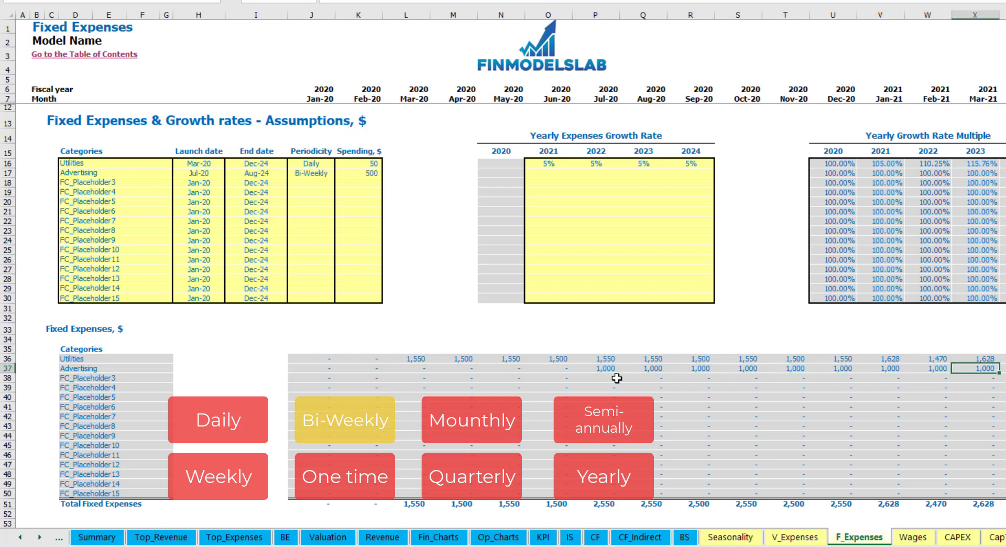
pyautogui.press('Right')
pyautogui.press('Right')
pyautogui.press('Right')
pyautogui.press('Right')
pyautogui.press('Right')
pyautogui.press('Right')
pyautogui.press('Right')
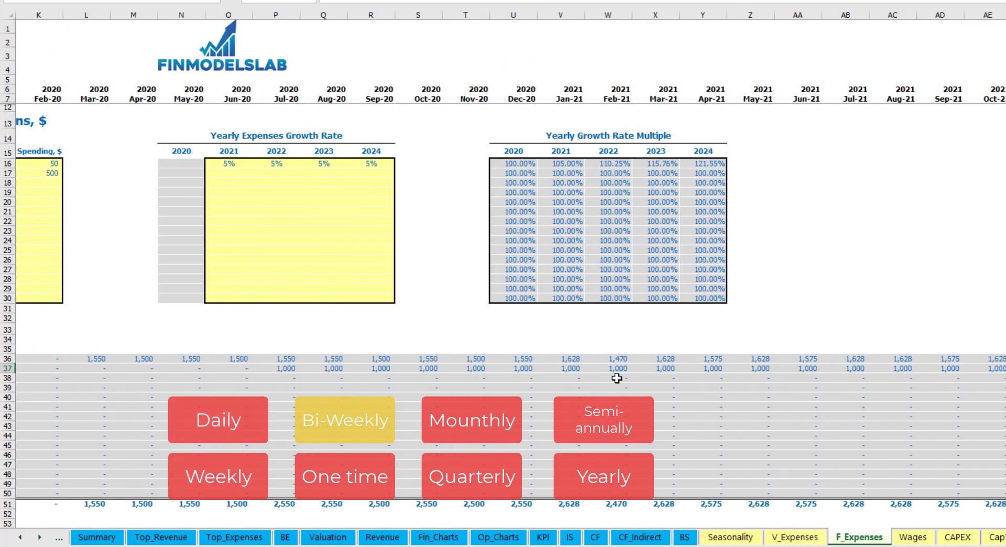
pyautogui.press('Home')
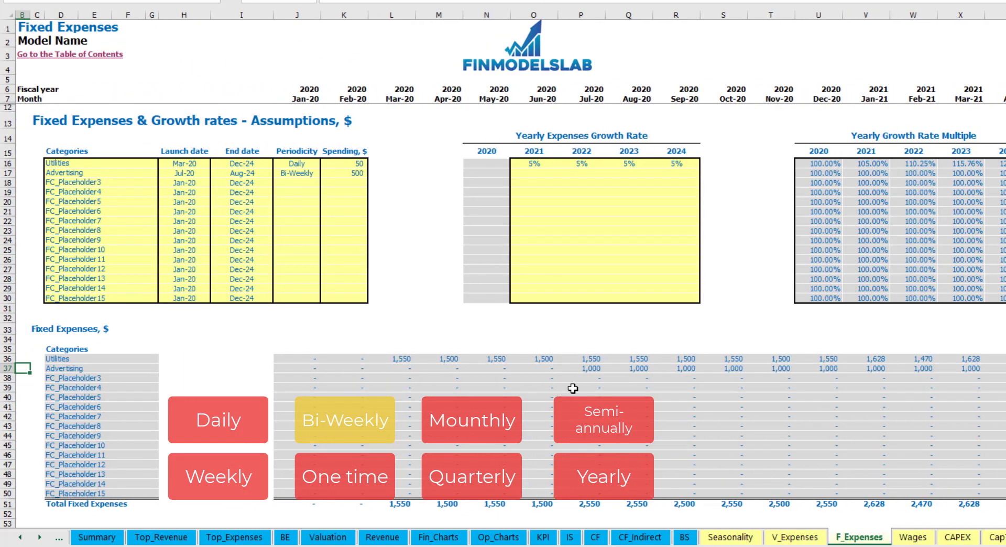
pyautogui.click(584, 372)
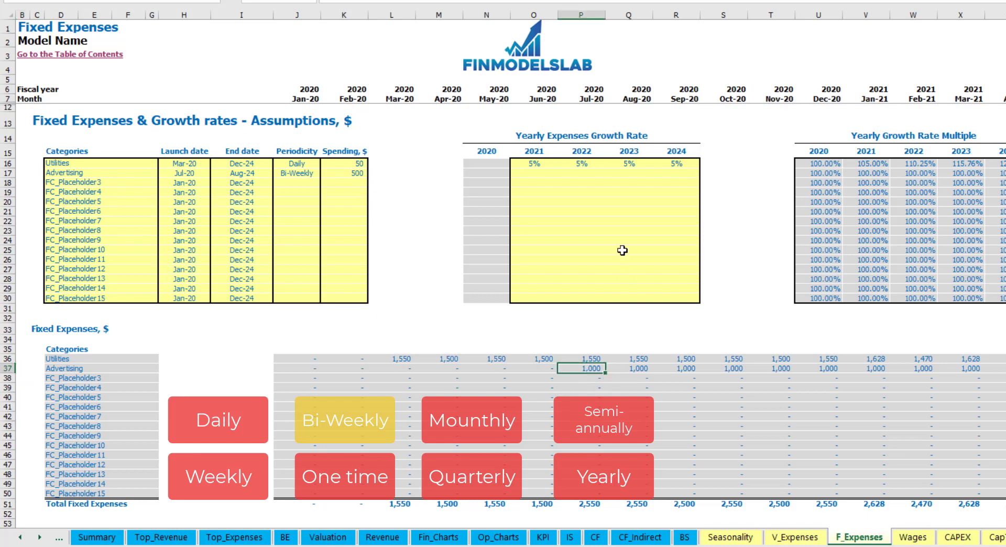
# Set the Advertising yearly expenses growth rate to 3% for 2021 and copy it to 2022 through 2024
pyautogui.click(533, 175)
pyautogui.write('3')
pyautogui.press('Return')
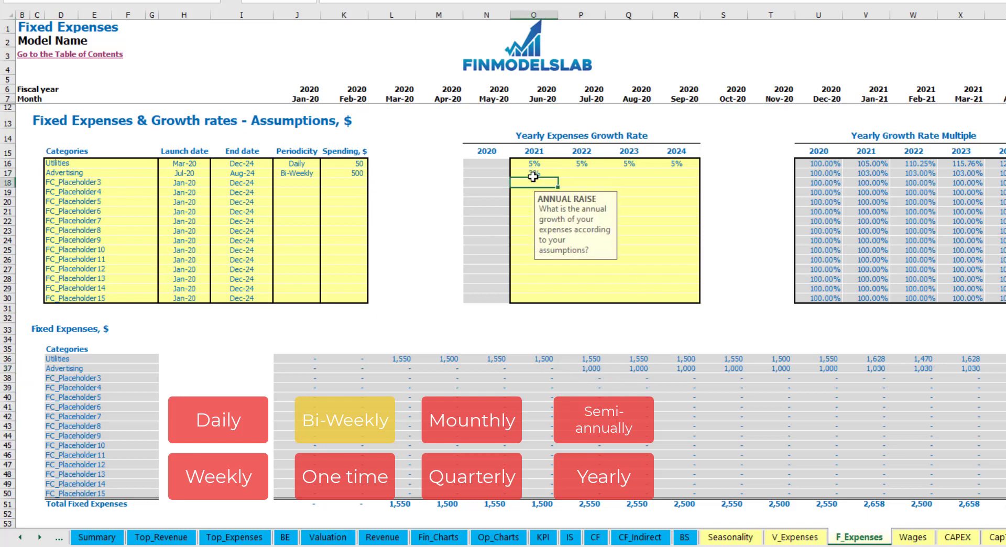
pyautogui.press('Up')
pyautogui.hotkey('ctrl', 'c')
pyautogui.press('Right')
pyautogui.hotkey('shift', 'Right')
pyautogui.hotkey('shift', 'Right')
pyautogui.hotkey('ctrl', 'v')
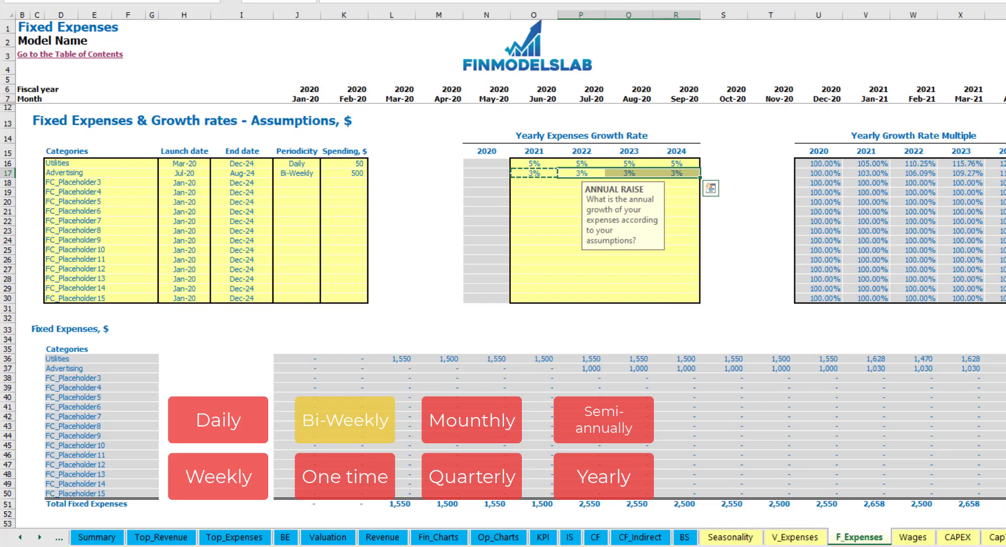
# Review how the growth rate carries through the monthly Advertising expenses from Jan-21 to 2024, and check the Advertising end date
pyautogui.click(1004, 378)
pyautogui.click(996, 368)
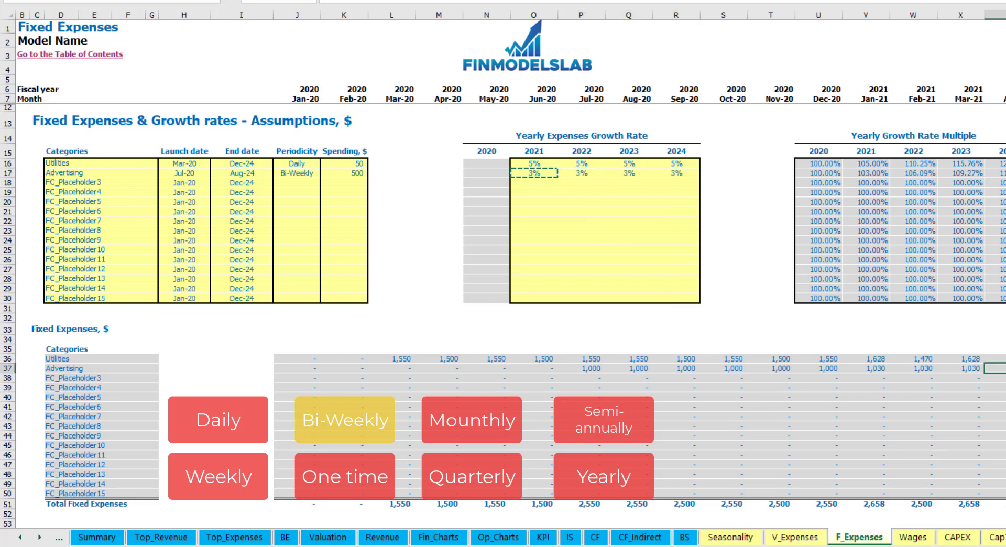
pyautogui.click(893, 369)
pyautogui.click(877, 369)
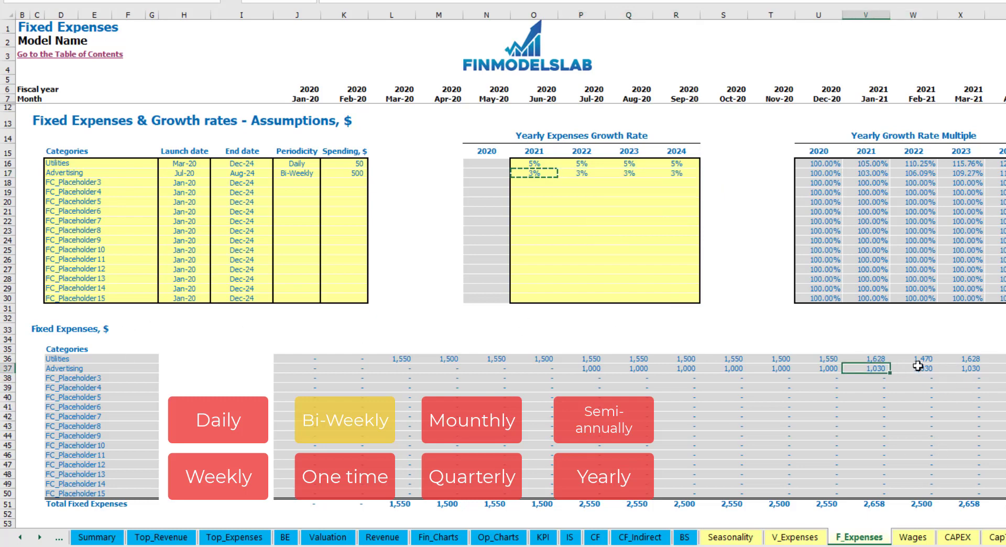
pyautogui.hscroll(10, 503, 262)
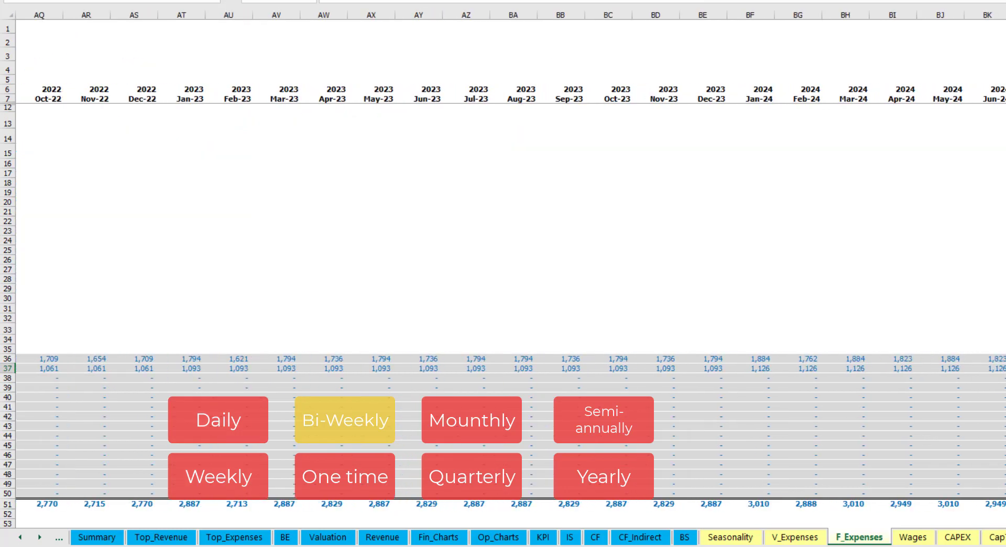
pyautogui.hotkey('ctrl', 'space')
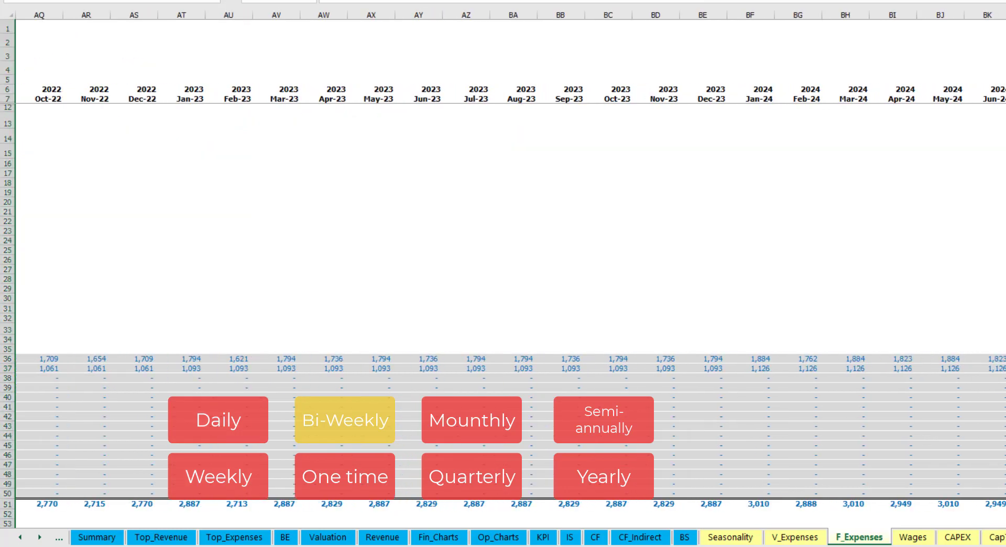
pyautogui.hscroll(-10, 266, 249)
pyautogui.click(260, 174)
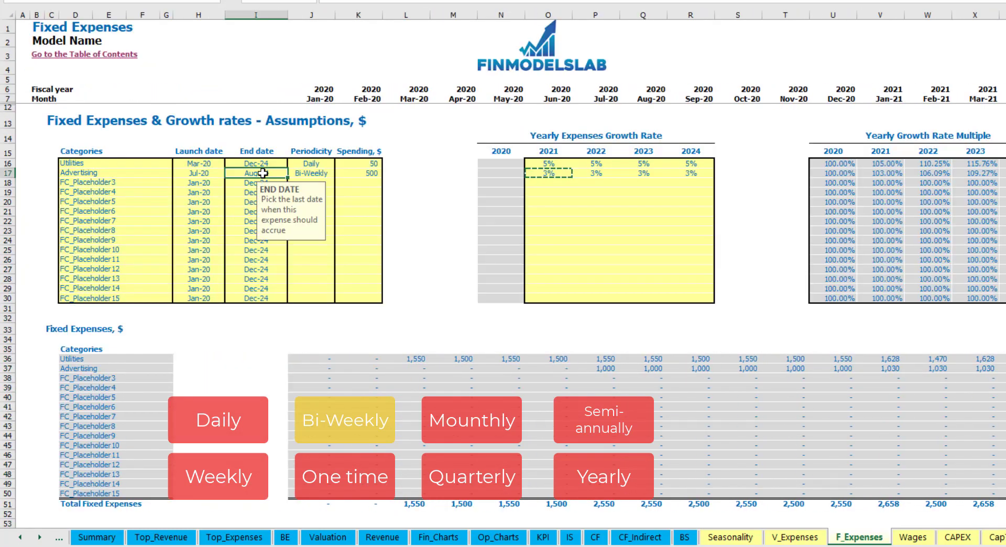
# Rename the third fixed expense category as Office Setup and set its periodicity to One time
pyautogui.click(94, 181)
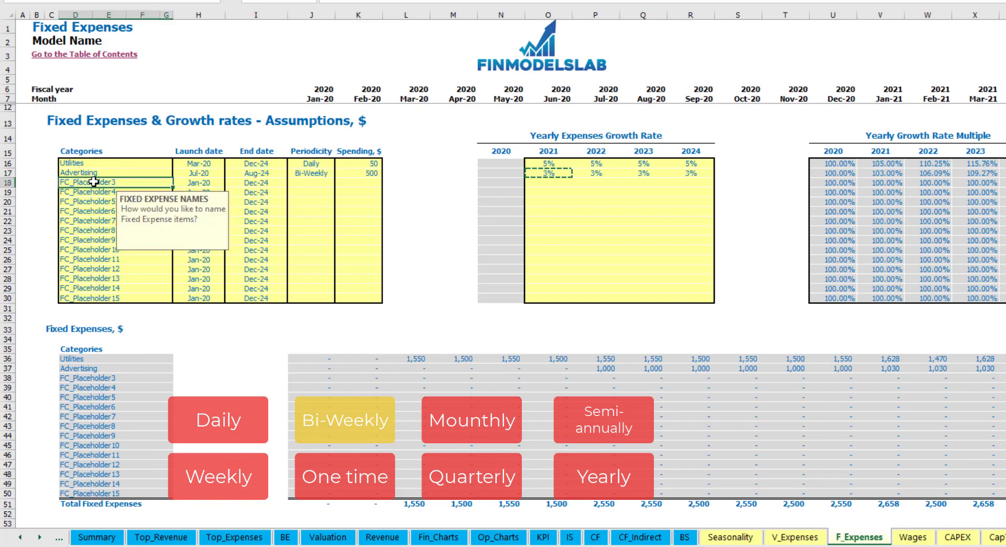
pyautogui.write('Se')
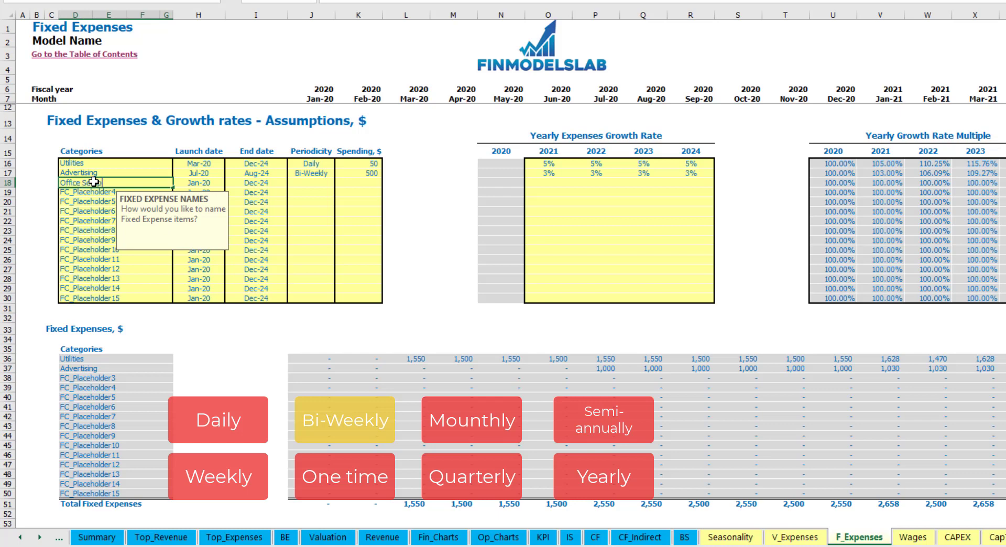
pyautogui.write('tup')
pyautogui.click(312, 184)
pyautogui.click(339, 183)
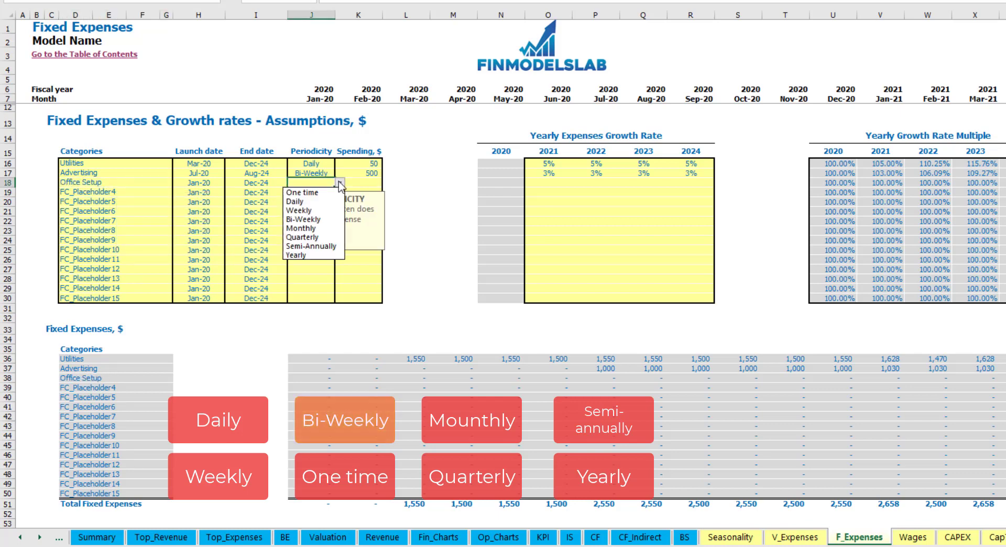
pyautogui.click(301, 192)
# Set the Office Setup launch date to Feb-20 and its spending to 5,000, and check its monthly expense
pyautogui.click(213, 182)
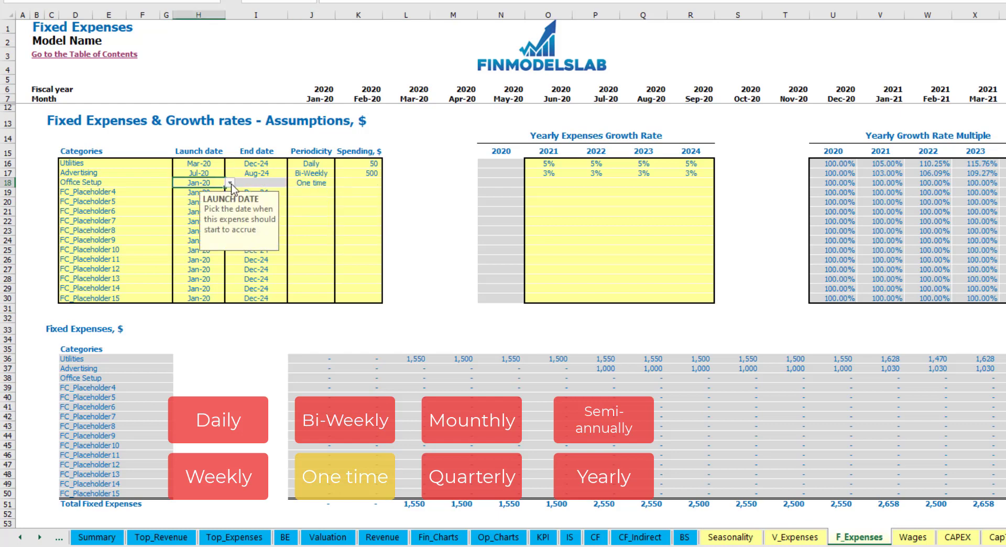
pyautogui.click(229, 182)
pyautogui.click(212, 204)
pyautogui.click(350, 183)
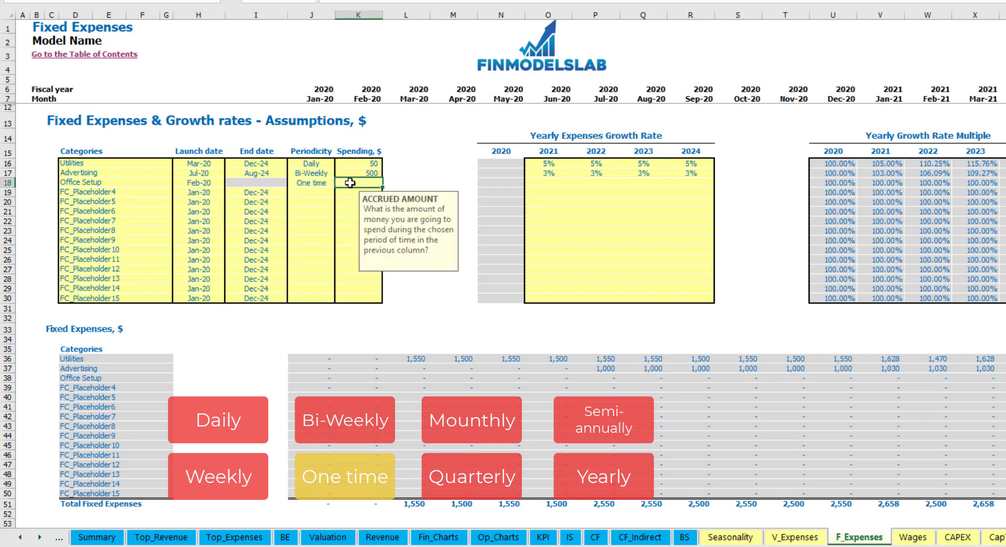
pyautogui.write('5000')
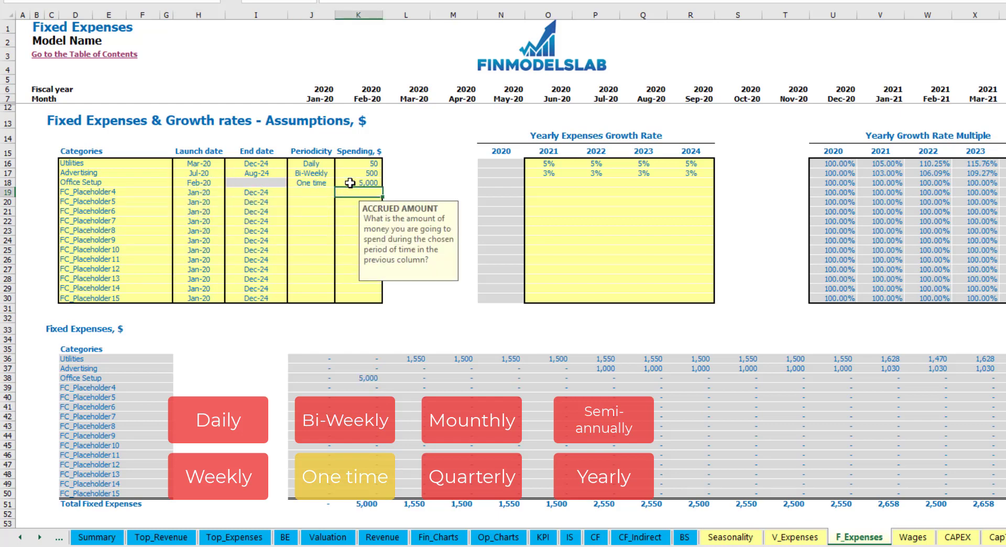
pyautogui.moveTo(548, 183); pyautogui.dragTo(672, 192)
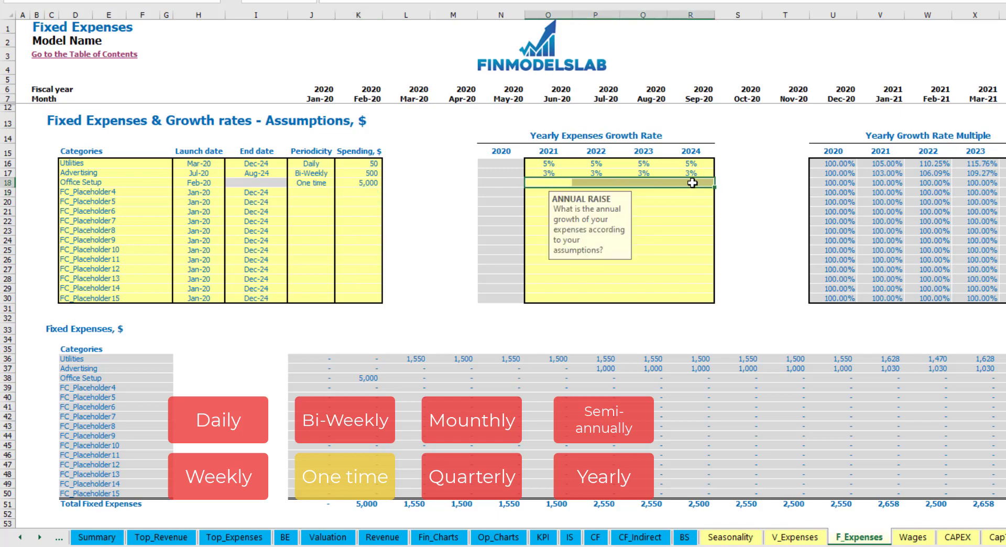
pyautogui.click(373, 377)
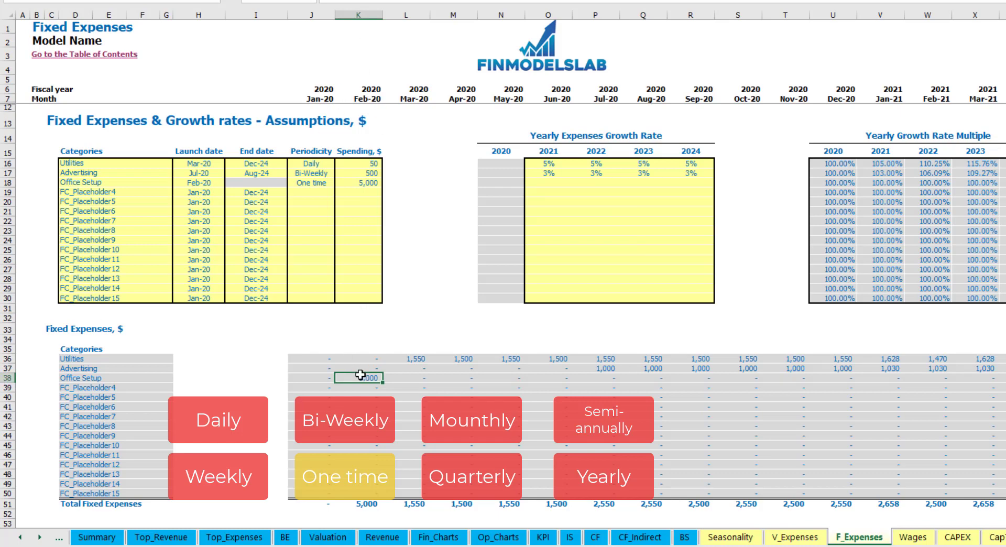
# Rename the fourth fixed expense category as Insurance
pyautogui.click(147, 195)
pyautogui.write('I')
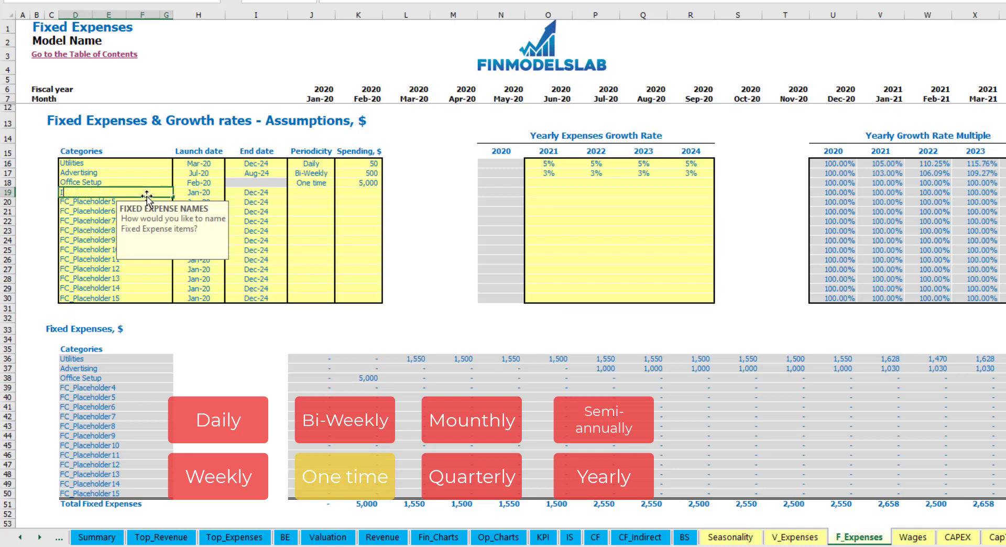
pyautogui.write('nsurance')
pyautogui.press('Return')
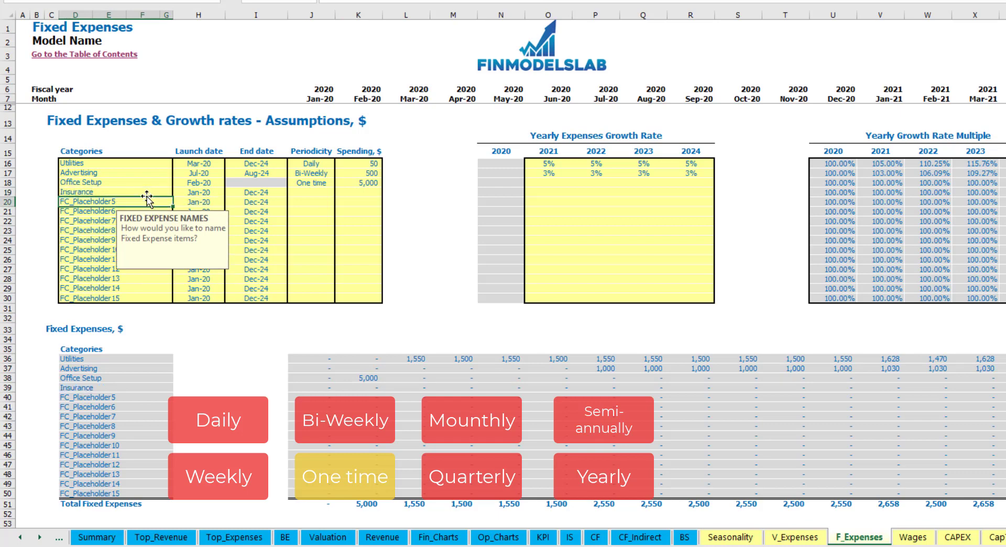
# Set the Insurance periodicity to Monthly and its spending to 1,000
pyautogui.click(200, 194)
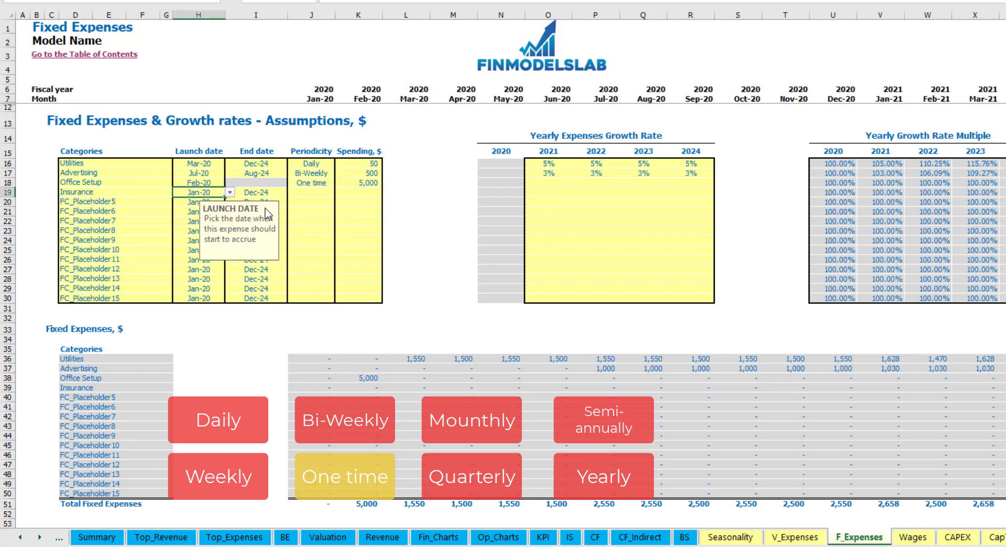
pyautogui.click(265, 193)
pyautogui.click(321, 193)
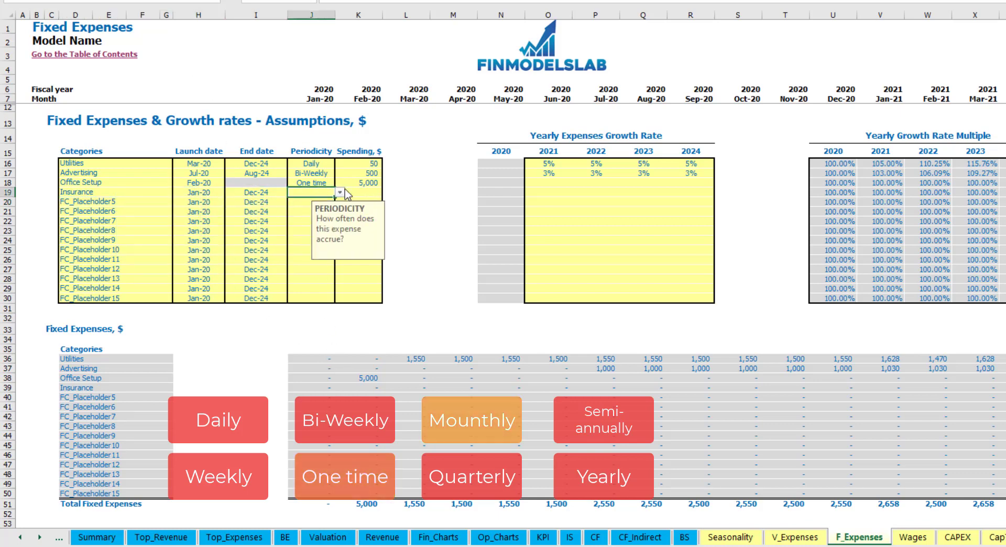
pyautogui.click(339, 192)
pyautogui.click(304, 234)
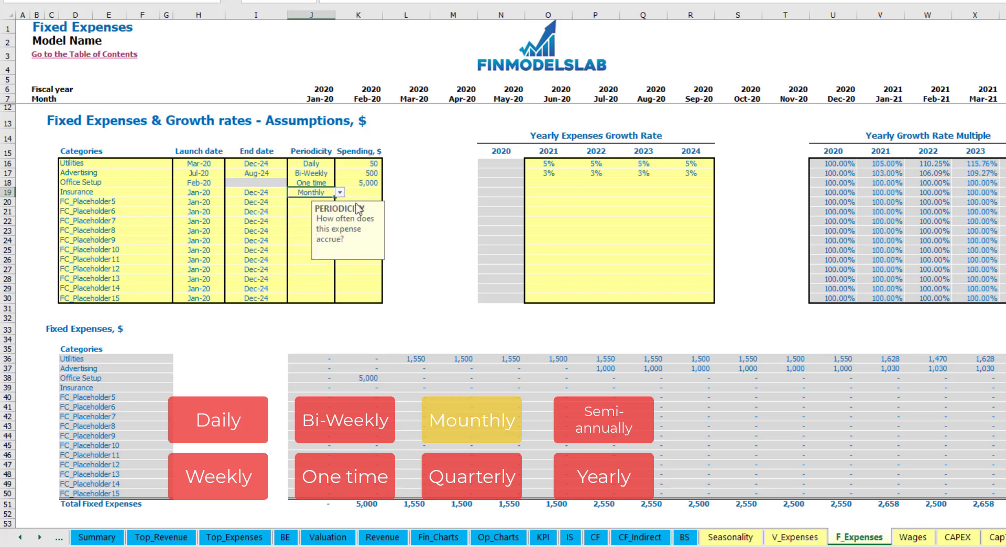
pyautogui.click(365, 193)
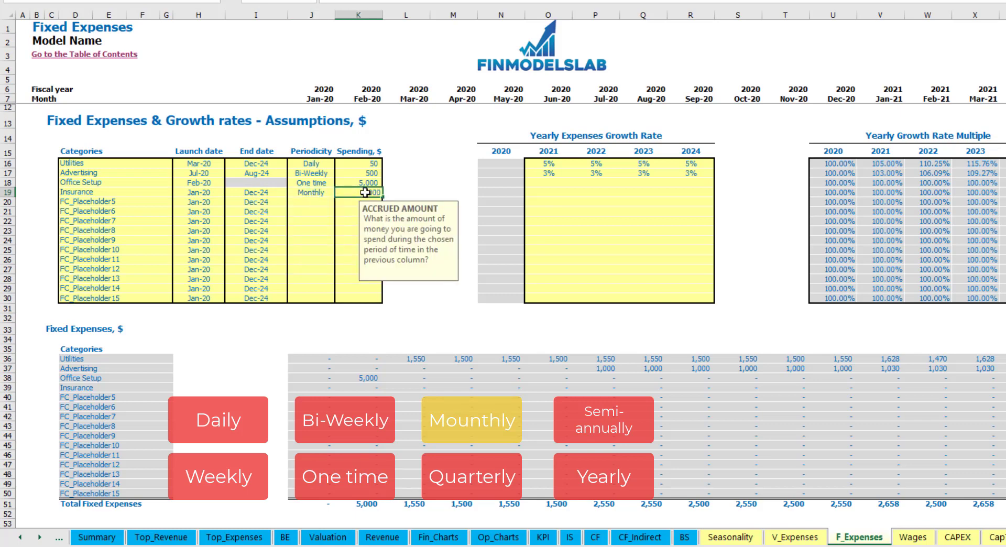
# Enter Insurance yearly expenses growth rates of 5% for 2021, 3% for 2022, 2% for 2023 and 1% for 2024
pyautogui.click(549, 194)
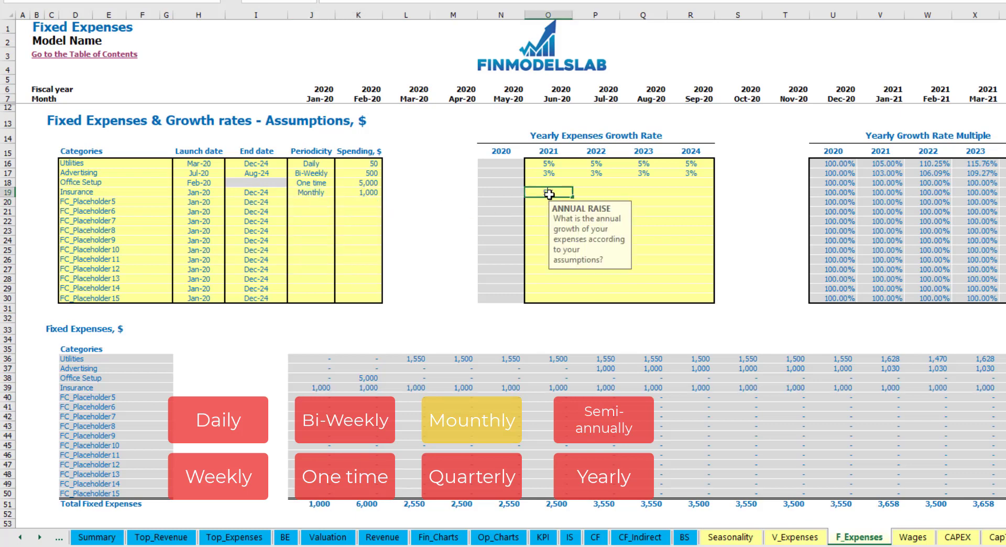
pyautogui.press('Return')
pyautogui.press('Up')
pyautogui.press('Right')
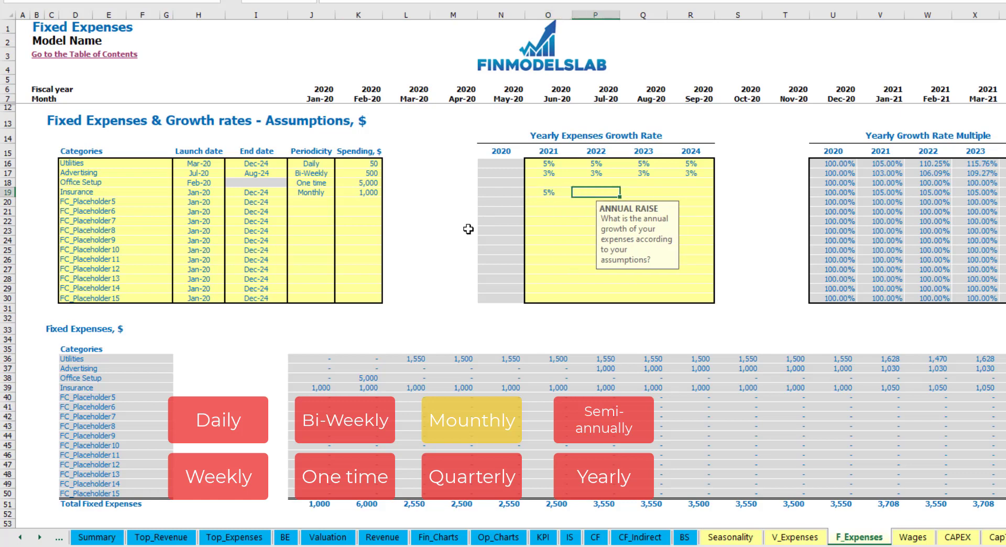
pyautogui.write('3')
pyautogui.press('Return')
pyautogui.press('Up')
pyautogui.press('Right')
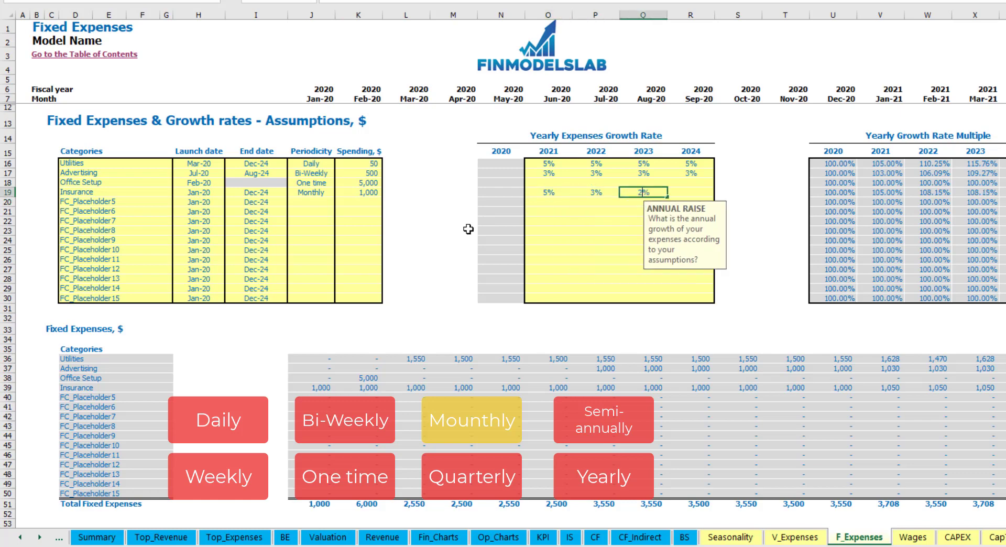
pyautogui.press('Right')
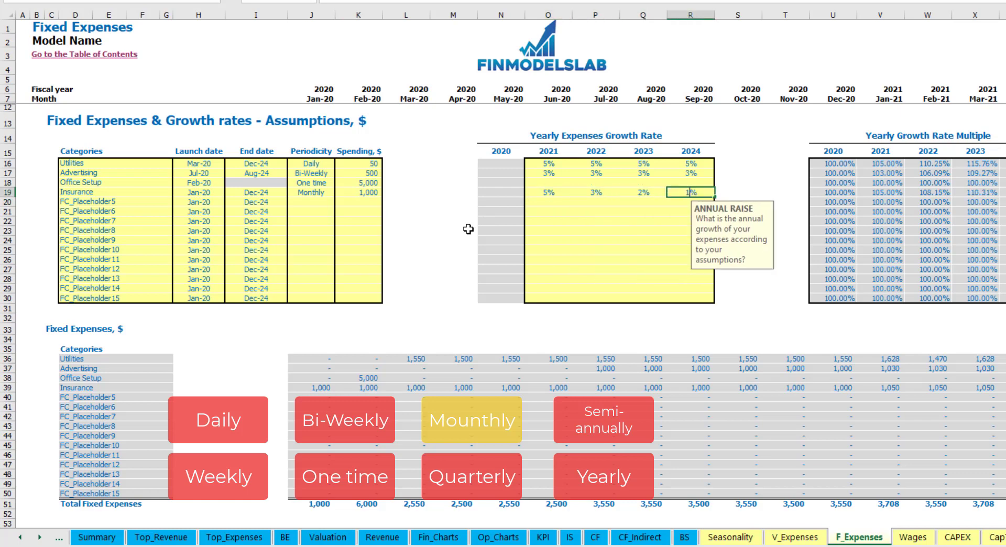
pyautogui.press('Return')
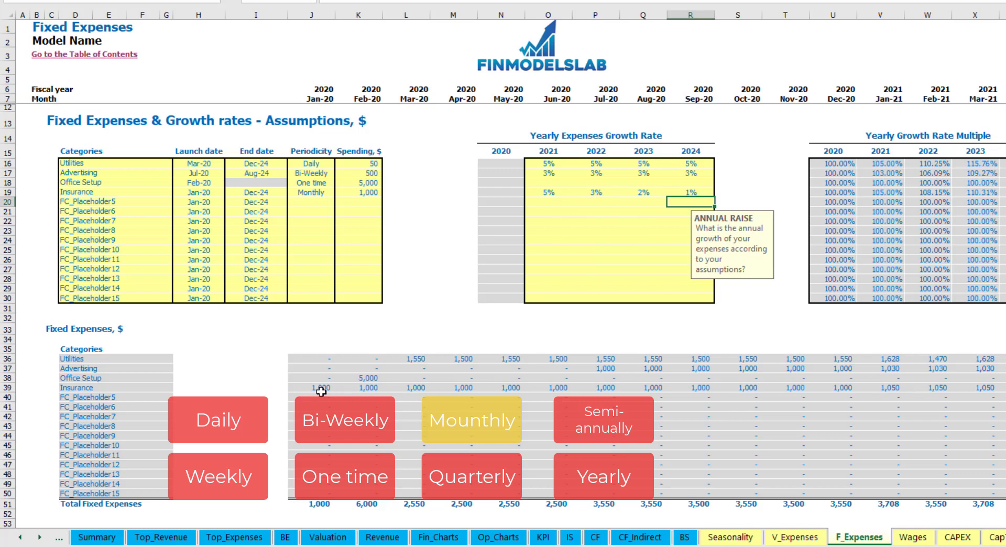
# Review the monthly Insurance expenses from Jan-20 through 2021 in the Fixed Expenses section
pyautogui.moveTo(321, 389); pyautogui.dragTo(857, 389)
pyautogui.click(859, 389)
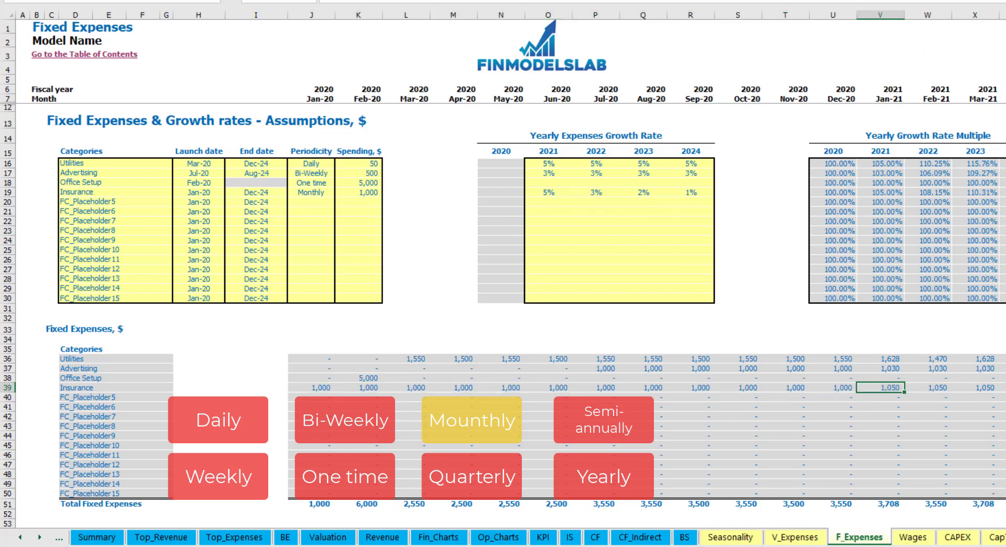
pyautogui.hscroll(6, 512, 261)
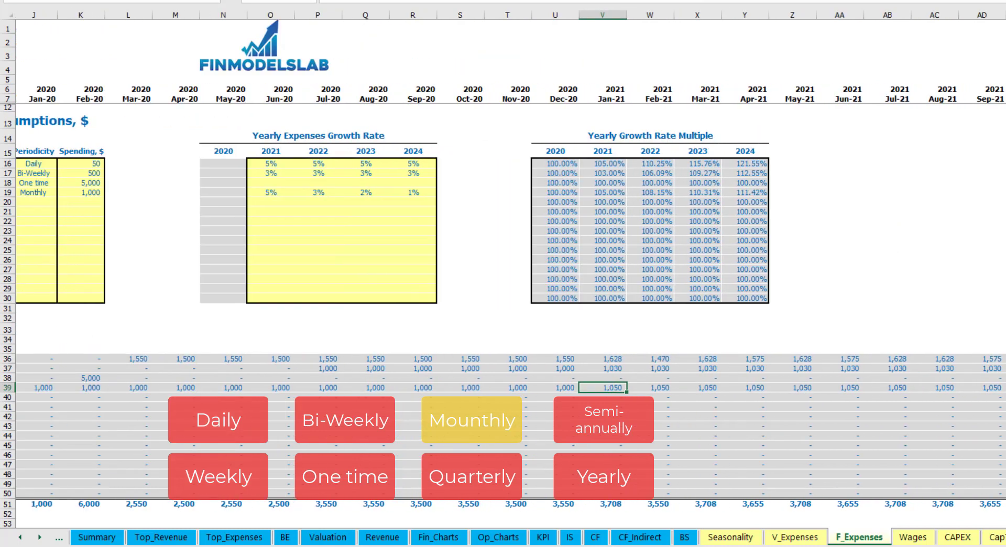
pyautogui.click(1003, 14)
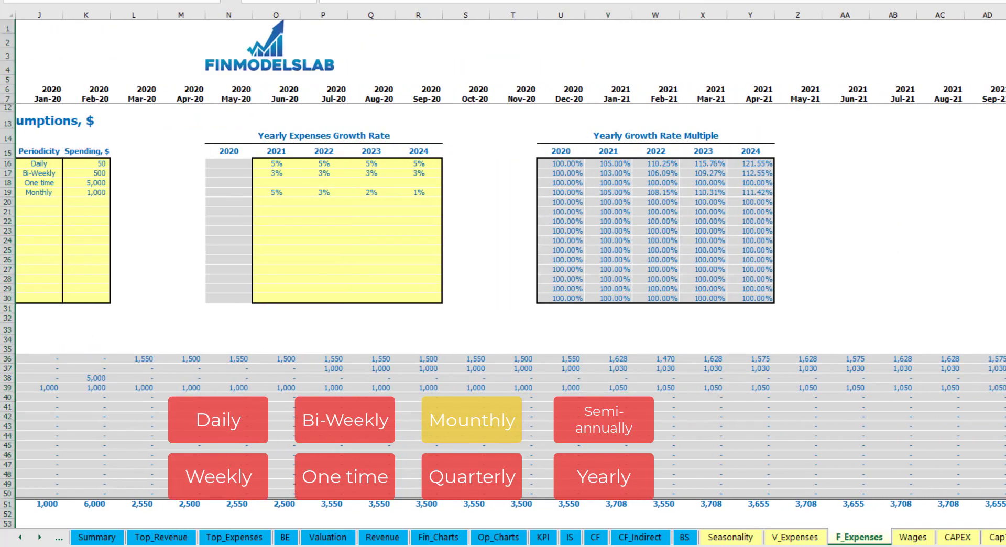
pyautogui.click(1004, 387)
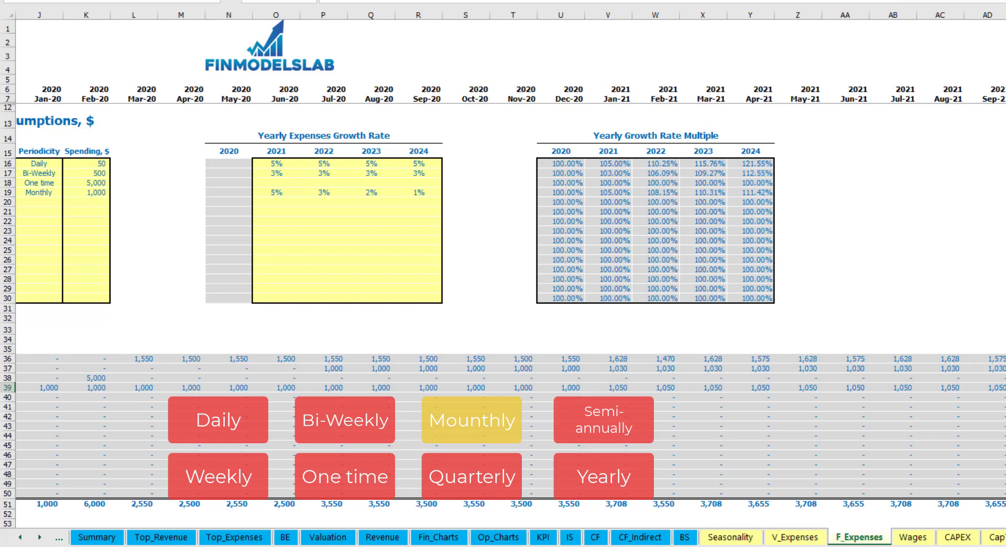
pyautogui.hscroll(-6, 817, 410)
# Set the Insurance periodicity to Quarterly and check the expenses in Jan-20, Apr-20 and Jul-20
pyautogui.click(333, 193)
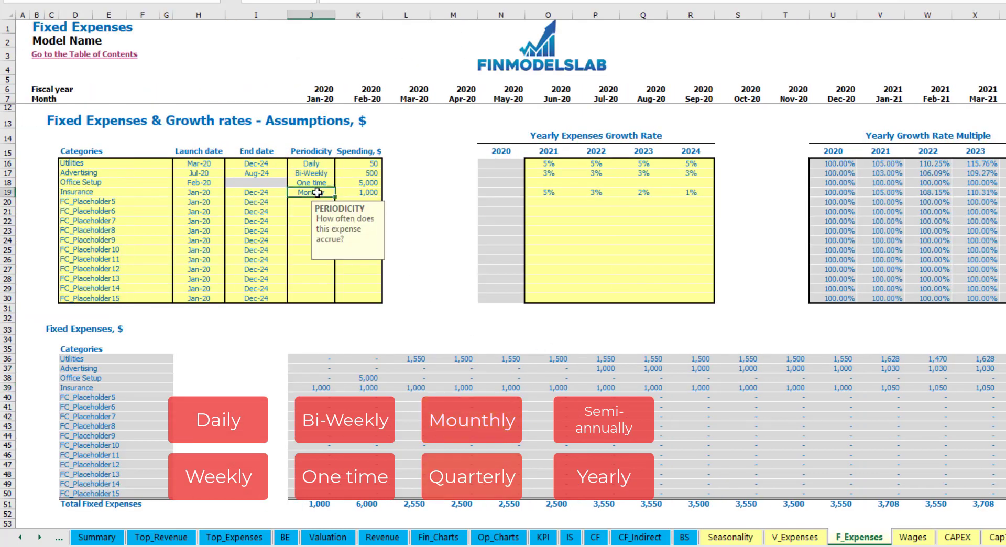
pyautogui.click(338, 193)
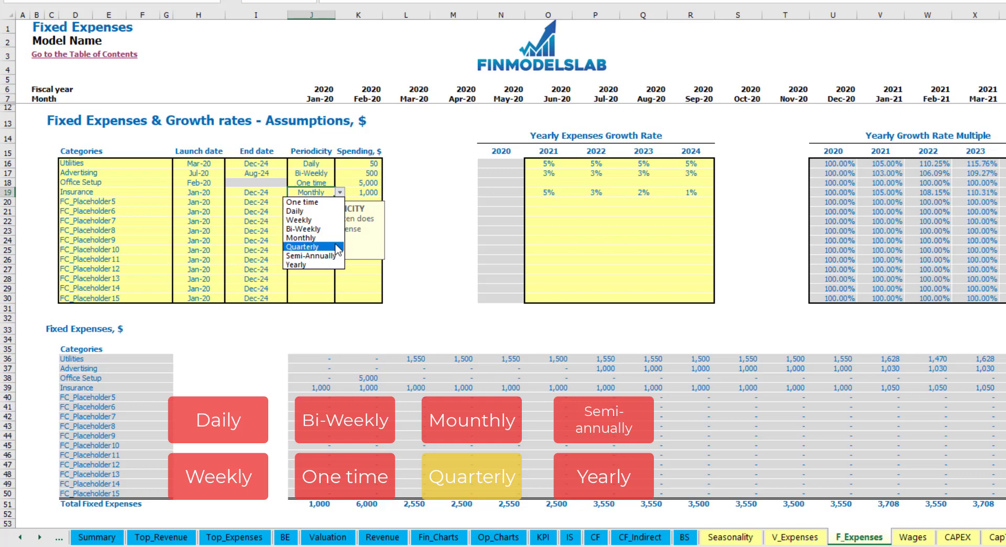
pyautogui.click(320, 242)
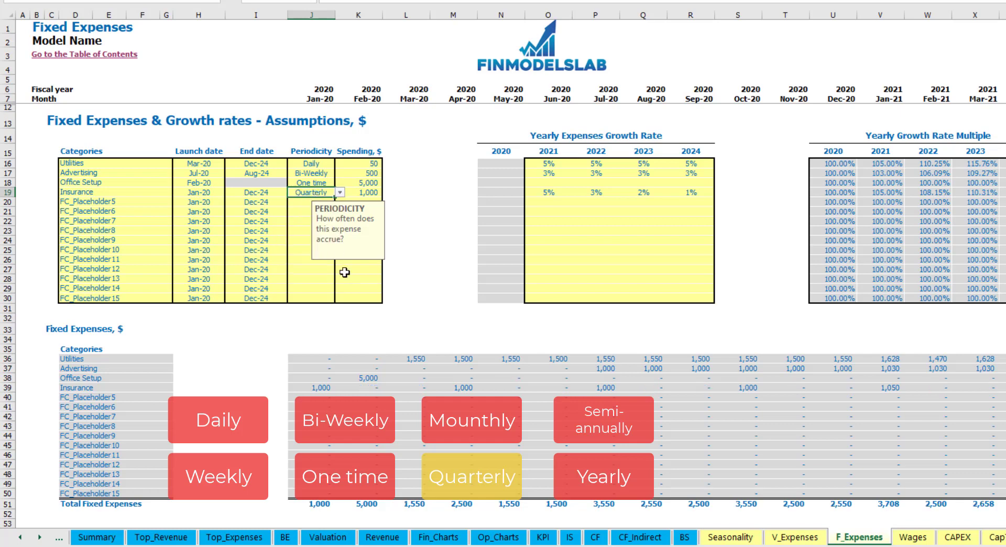
pyautogui.click(315, 387)
pyautogui.click(458, 387)
pyautogui.click(596, 387)
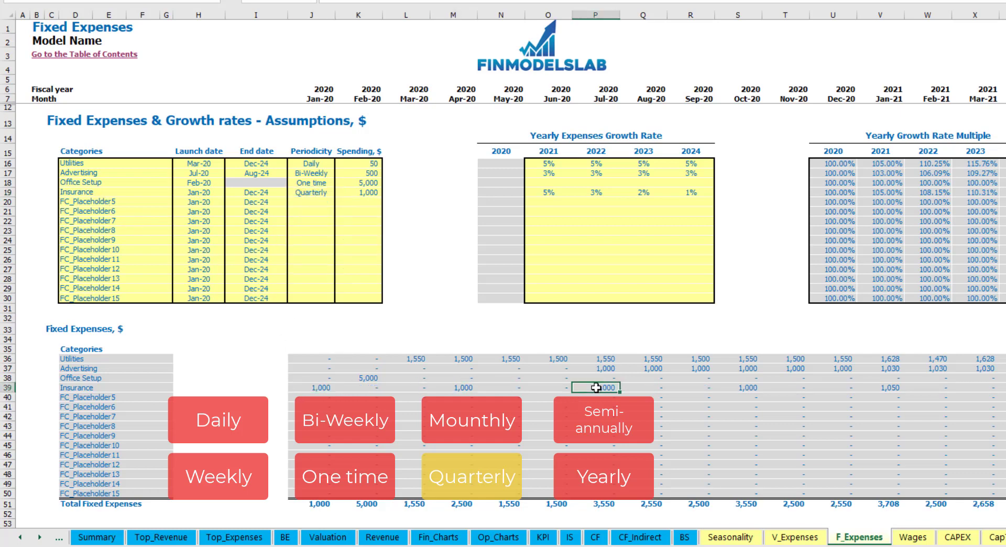
# Set the Insurance launch date to Feb-20 and check the quarterly expenses in Feb-20, May-20 and Aug-20
pyautogui.click(215, 191)
pyautogui.click(229, 193)
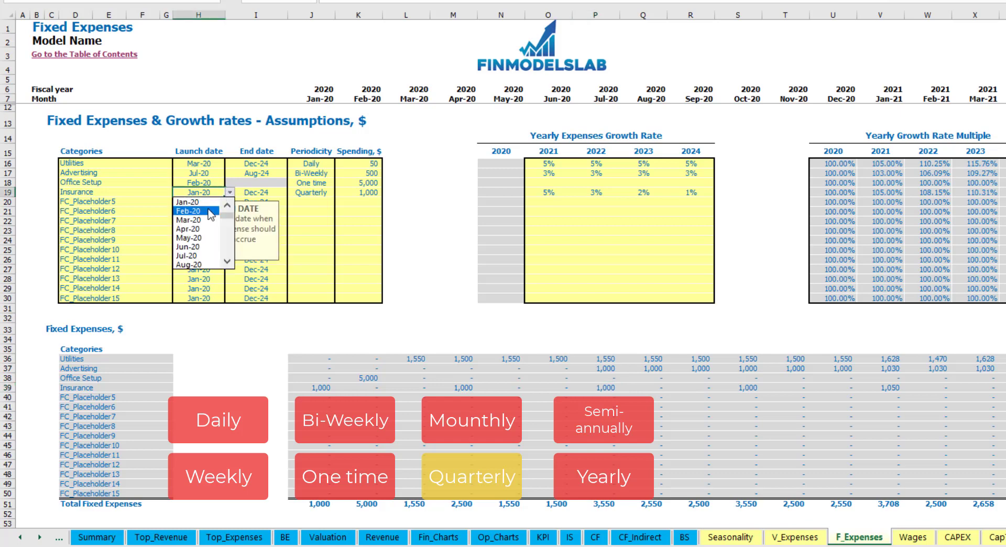
pyautogui.click(208, 211)
pyautogui.click(369, 387)
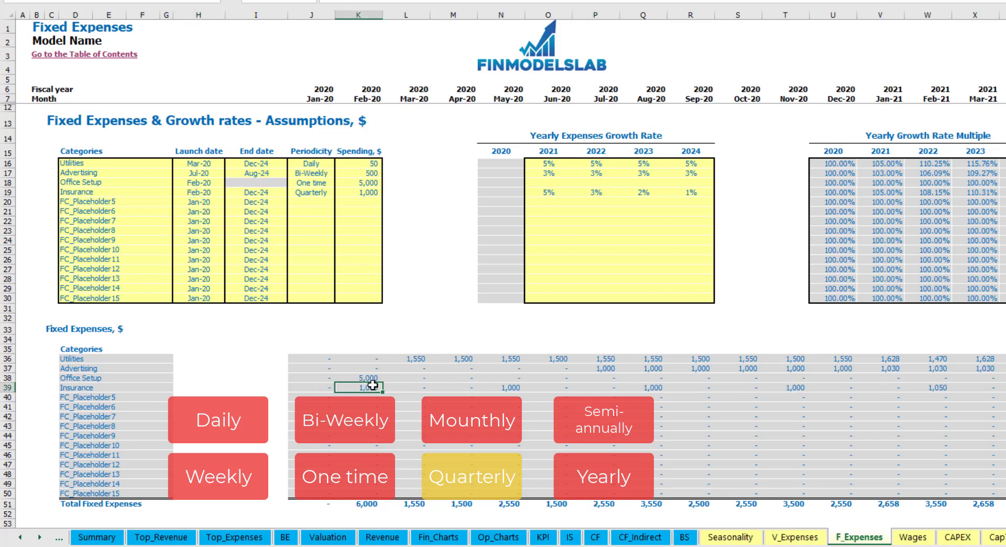
pyautogui.click(509, 388)
pyautogui.click(650, 386)
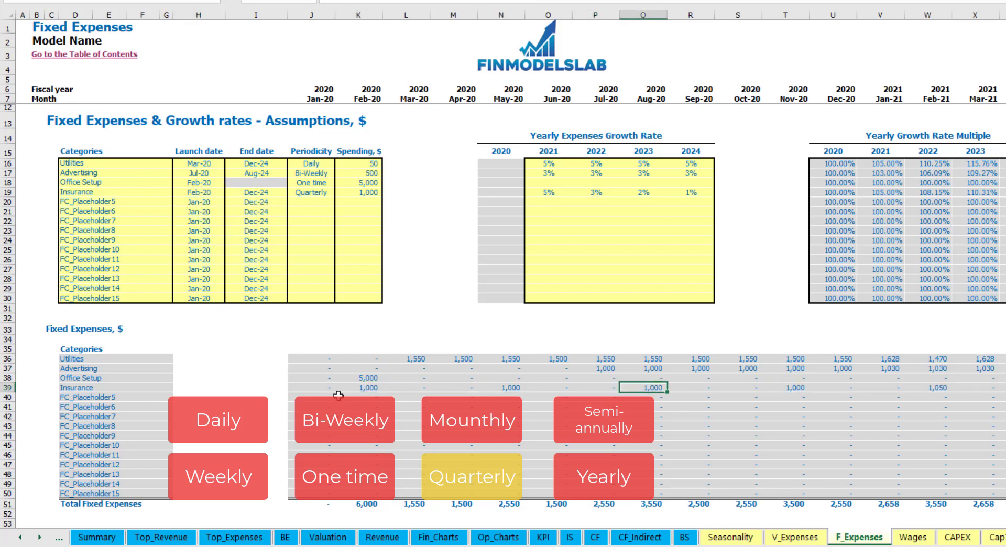
pyautogui.click(358, 389)
pyautogui.click(511, 388)
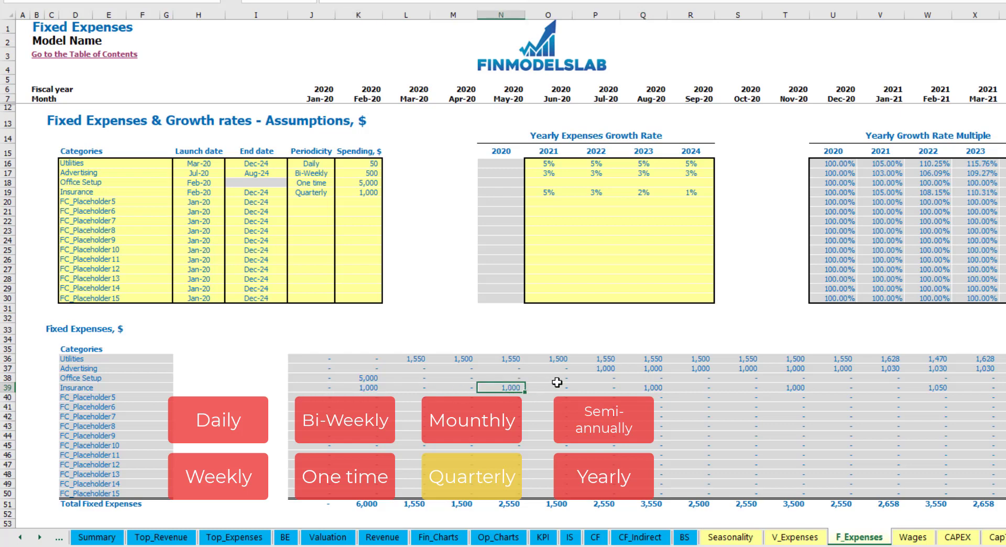
# Set the Insurance periodicity to Semi-Annually and check the expenses from Feb-20 to Feb-21
pyautogui.click(334, 194)
pyautogui.click(340, 192)
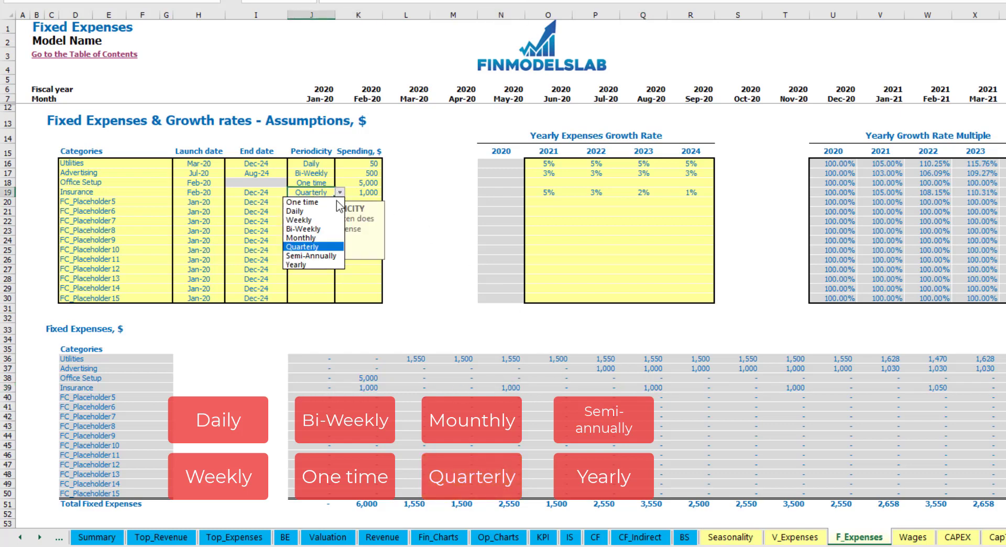
pyautogui.click(328, 255)
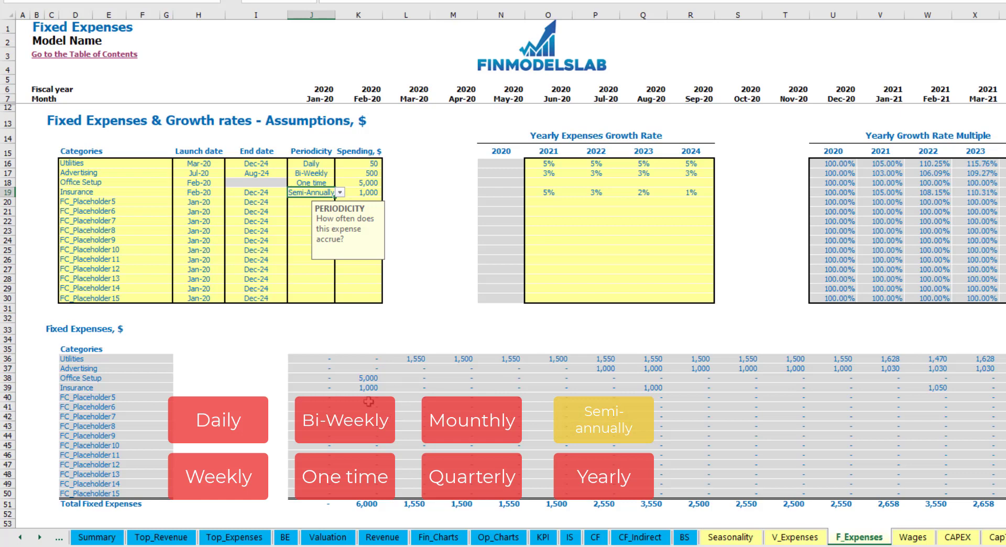
pyautogui.moveTo(363, 390); pyautogui.dragTo(888, 388)
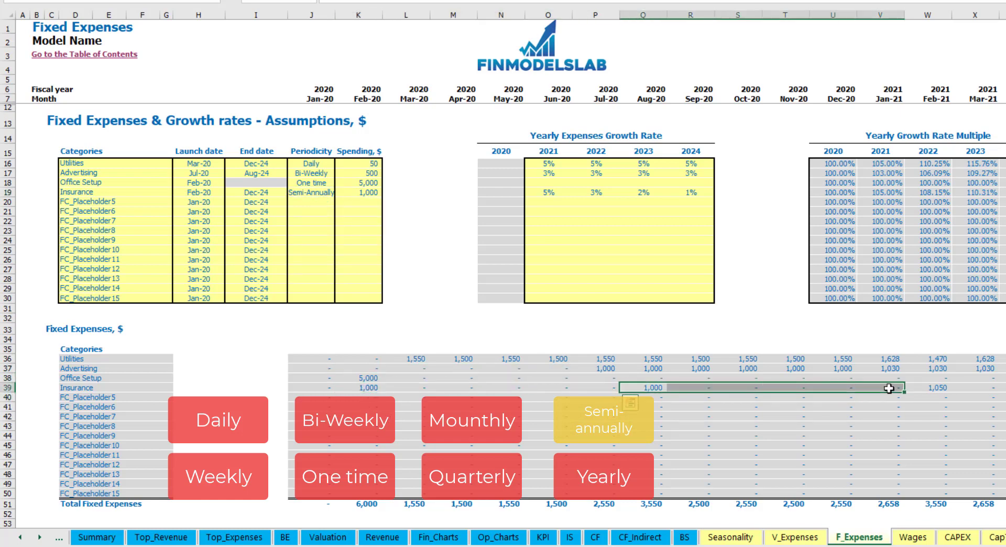
pyautogui.click(924, 397)
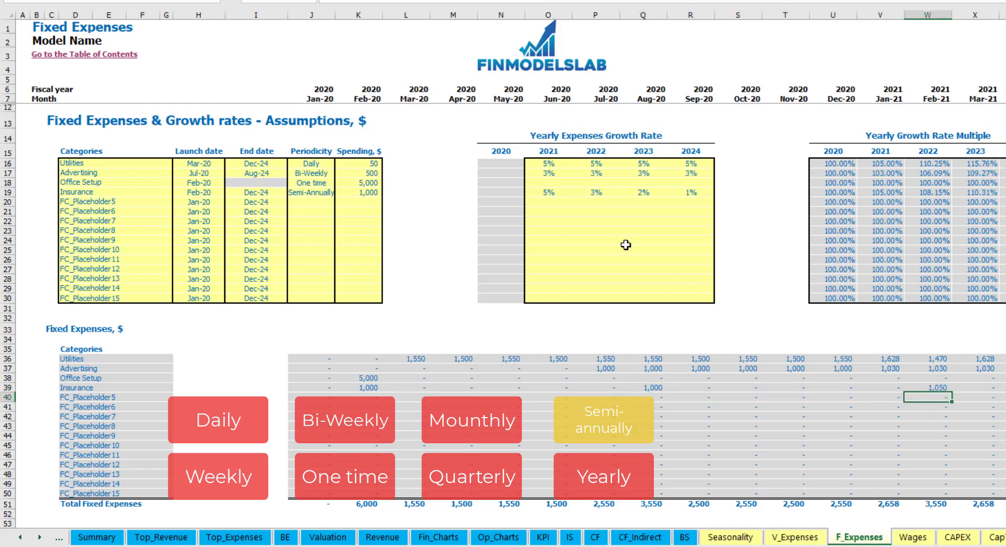
# Set the Insurance periodicity to Yearly and check the expenses from Feb-20 to early 2021
pyautogui.click(322, 193)
pyautogui.click(340, 192)
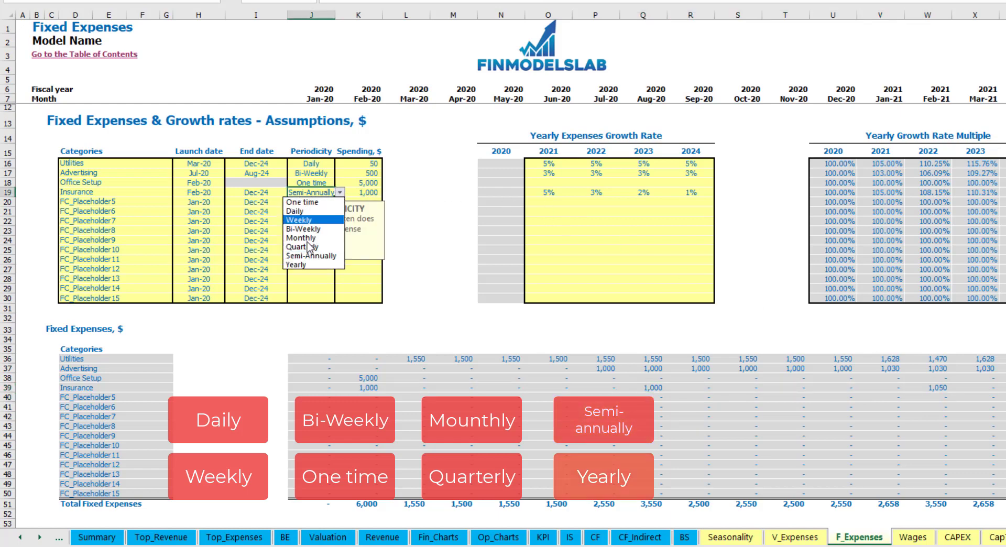
pyautogui.click(302, 264)
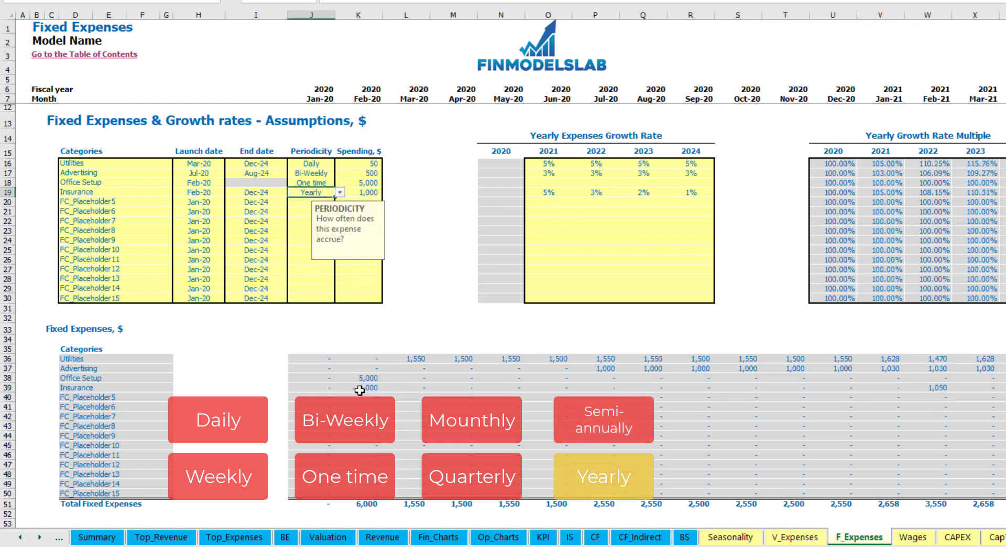
pyautogui.moveTo(360, 389); pyautogui.dragTo(974, 388)
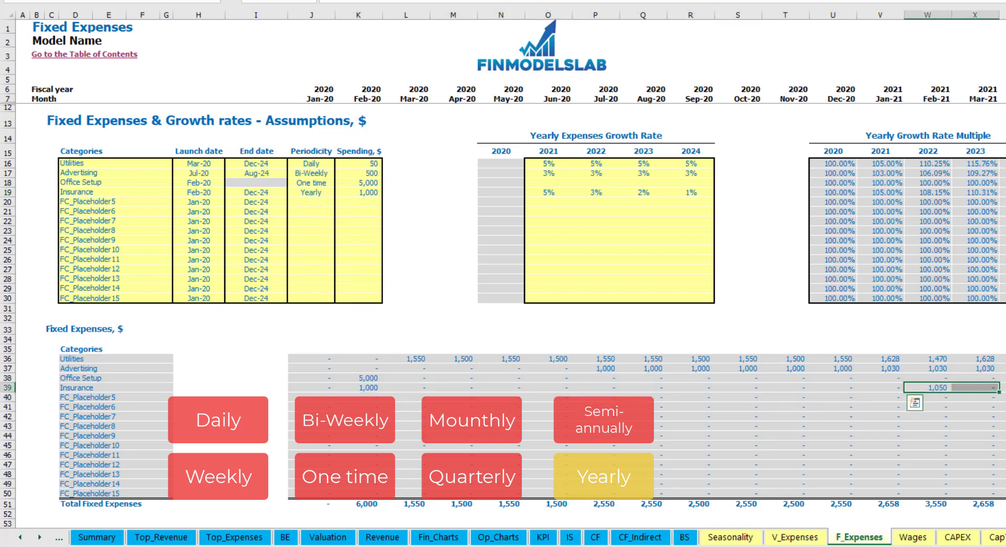
# Review the Insurance launch and end dates and the monthly amounts in the Fixed Expenses table
pyautogui.click(208, 193)
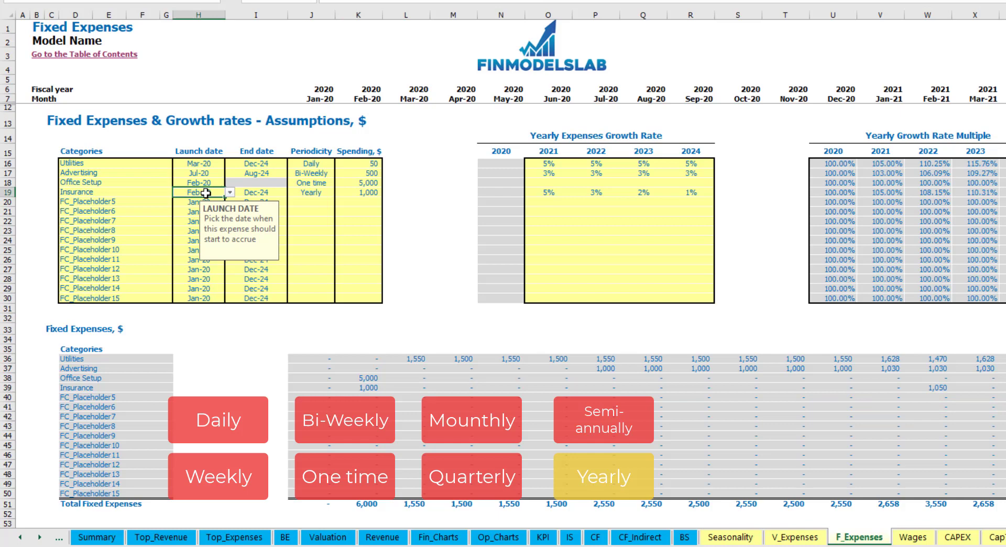
pyautogui.click(259, 193)
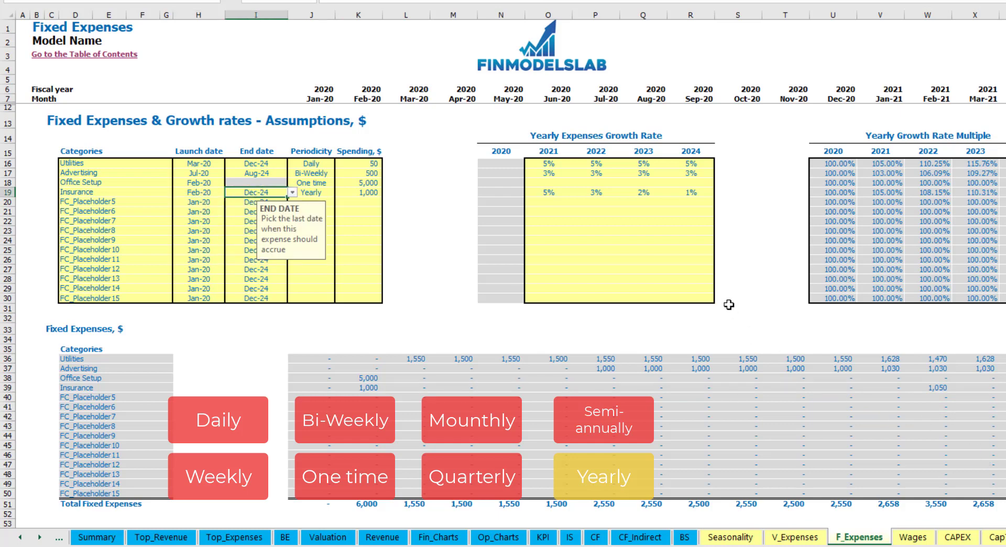
pyautogui.click(744, 298)
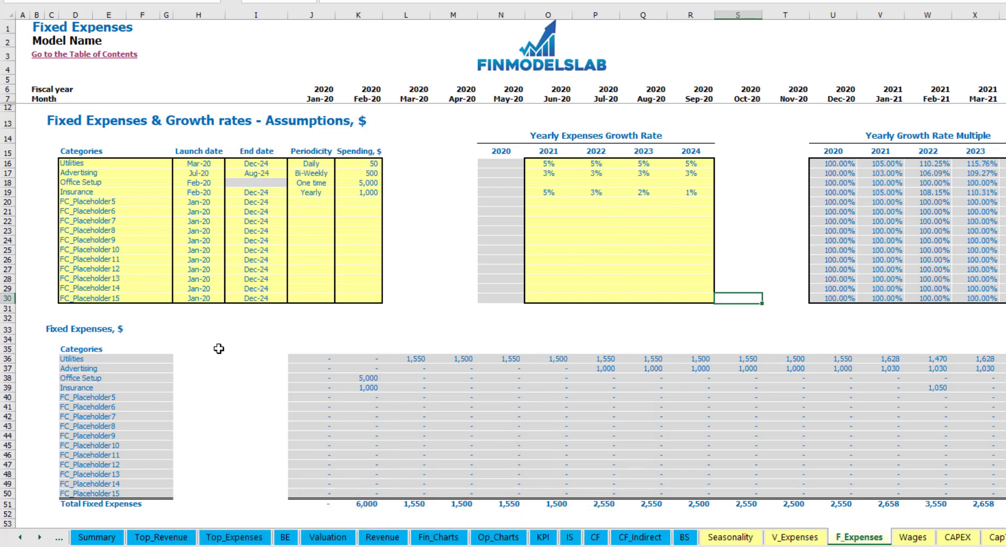
pyautogui.moveTo(309, 361); pyautogui.dragTo(975, 489)
# Open the Income Statement and expand Total Fixed Expenses to check the monthly amounts of each category
pyautogui.click(563, 541)
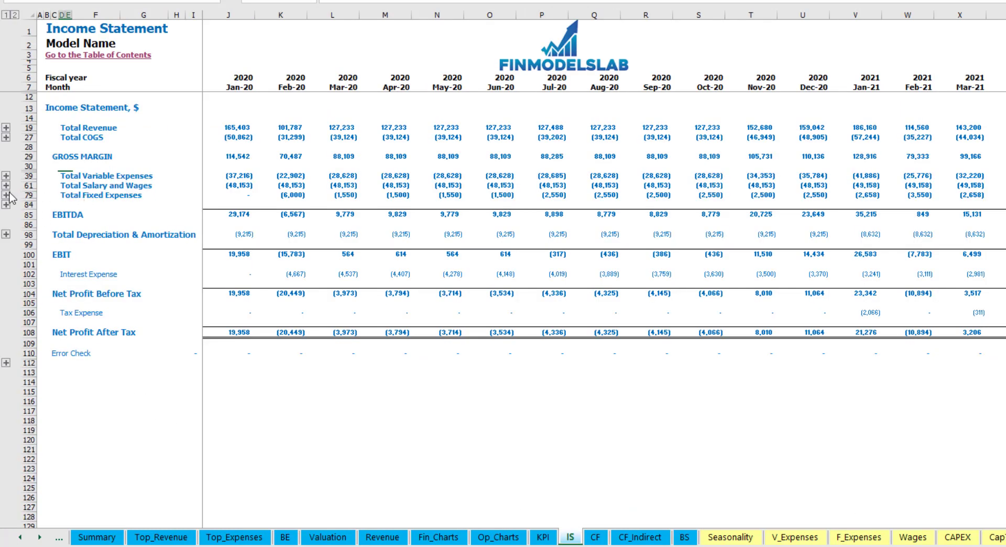
pyautogui.click(60, 195)
pyautogui.click(6, 195)
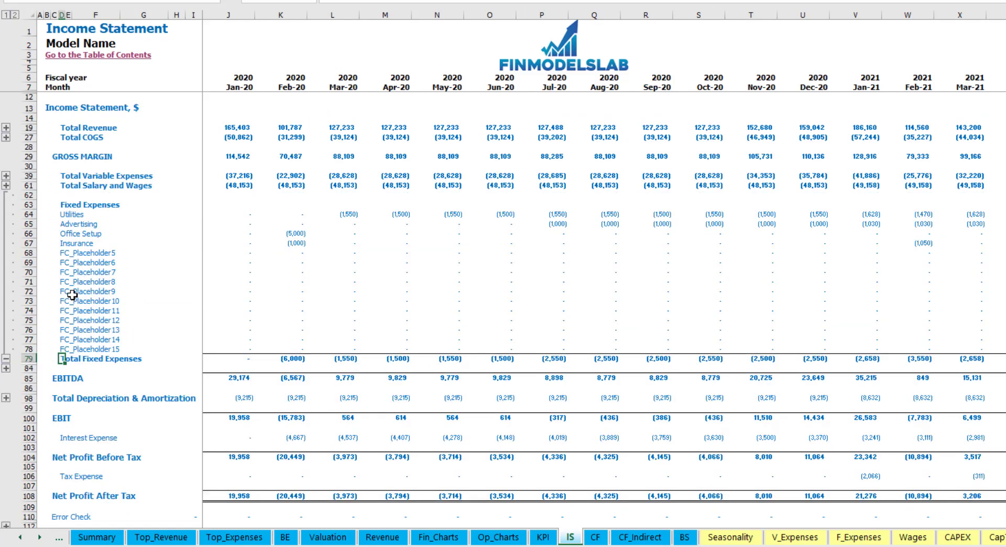
pyautogui.moveTo(35, 214); pyautogui.dragTo(71, 349)
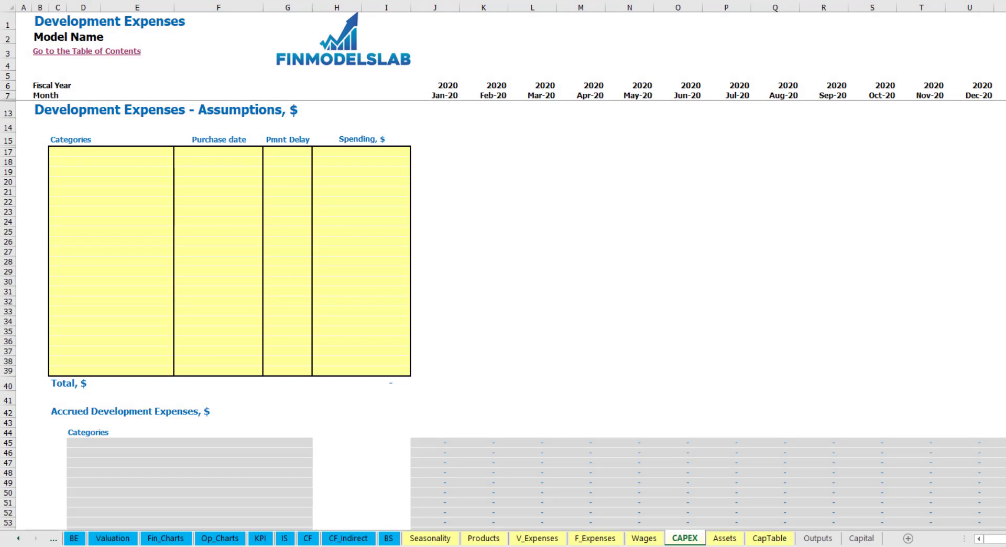
# Add the development expense category "Office dev" on the CAPEX sheet with purchase date Feb-20 and spending of 10,000
pyautogui.click(141, 152)
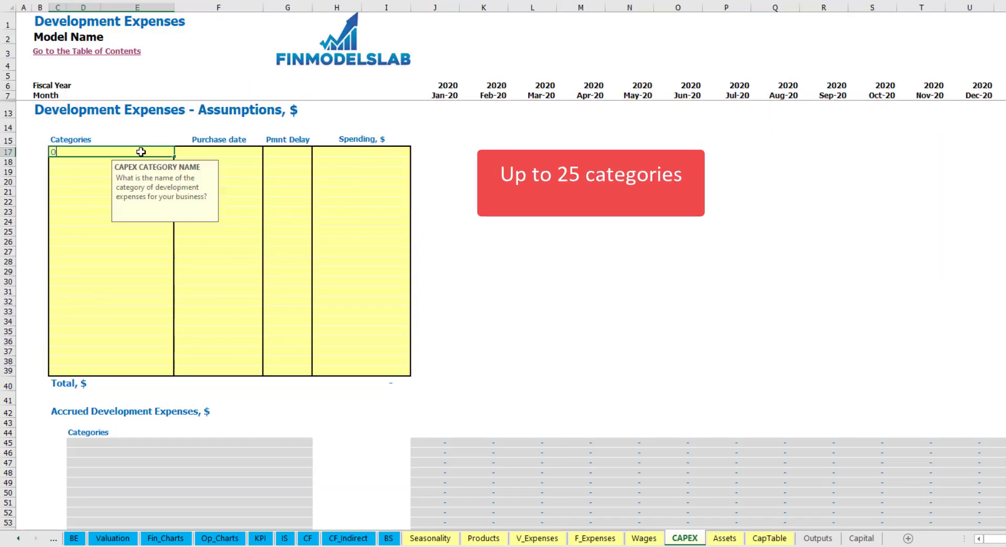
pyautogui.write('ev')
pyautogui.press('Return')
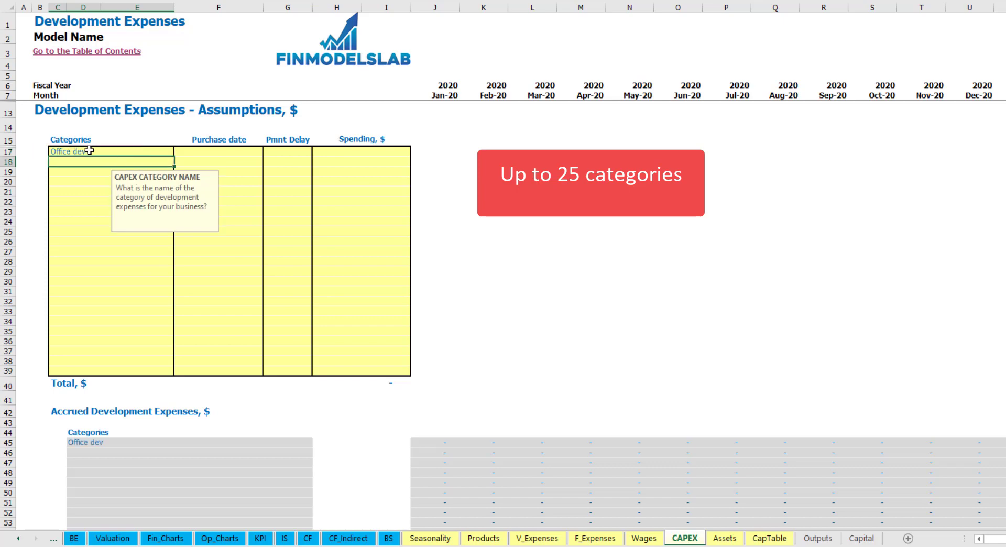
pyautogui.click(219, 151)
pyautogui.click(267, 152)
pyautogui.click(159, 171)
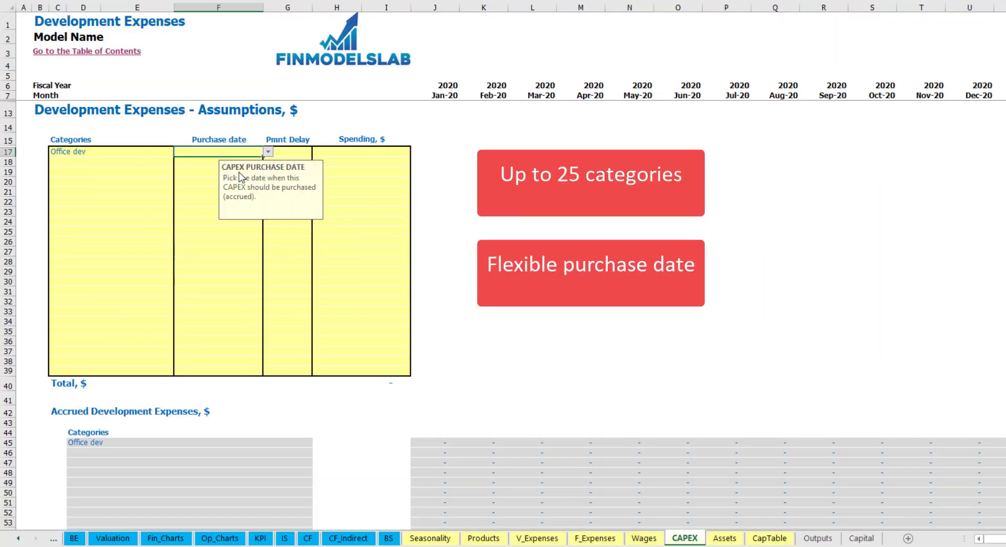
pyautogui.click(346, 149)
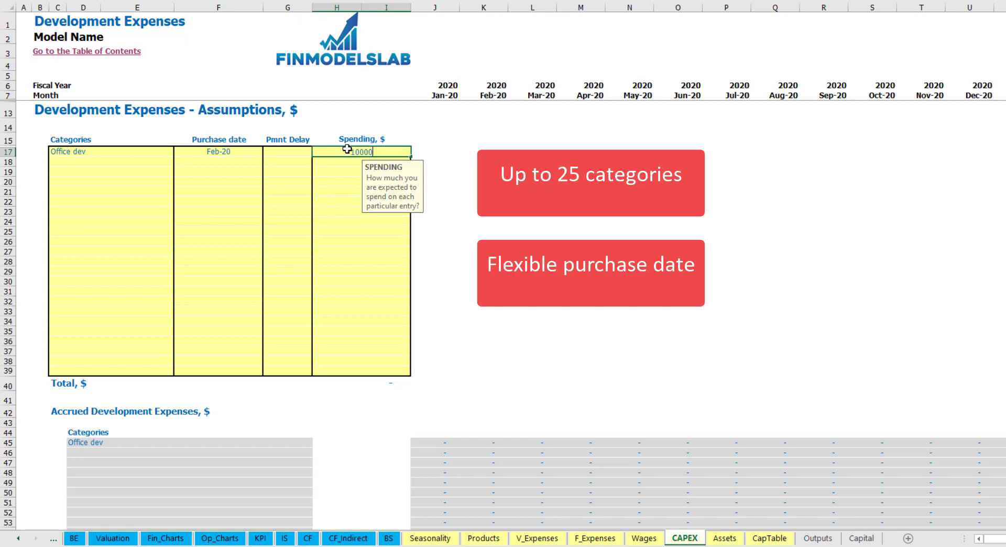
pyautogui.press('Return')
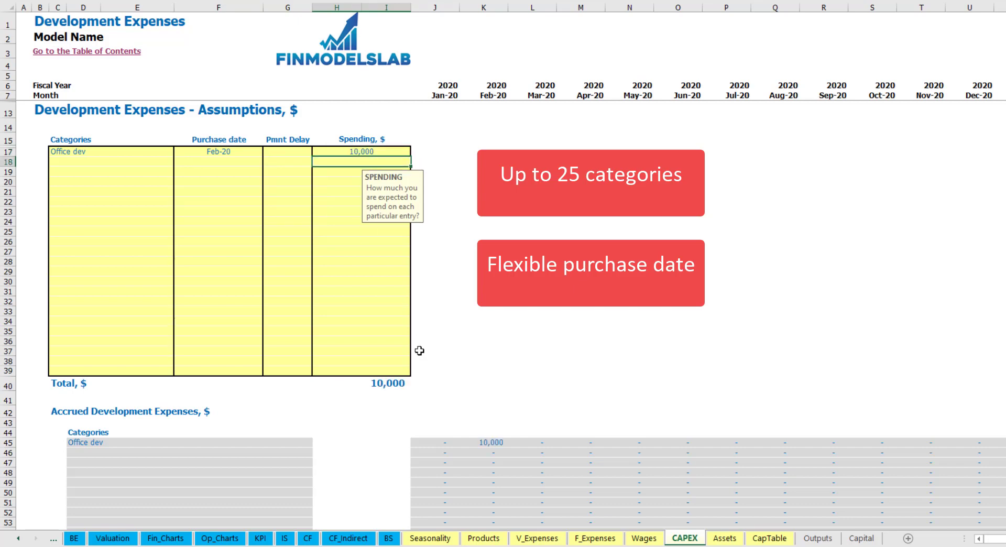
# Set the payment delay for Office dev to 2M
pyautogui.click(294, 151)
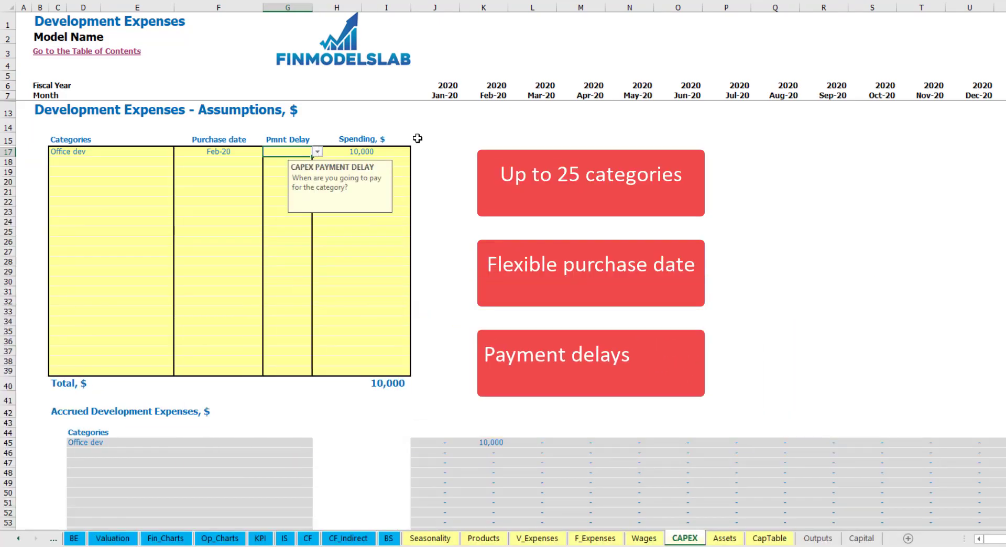
pyautogui.click(317, 152)
pyautogui.click(282, 180)
pyautogui.click(518, 183)
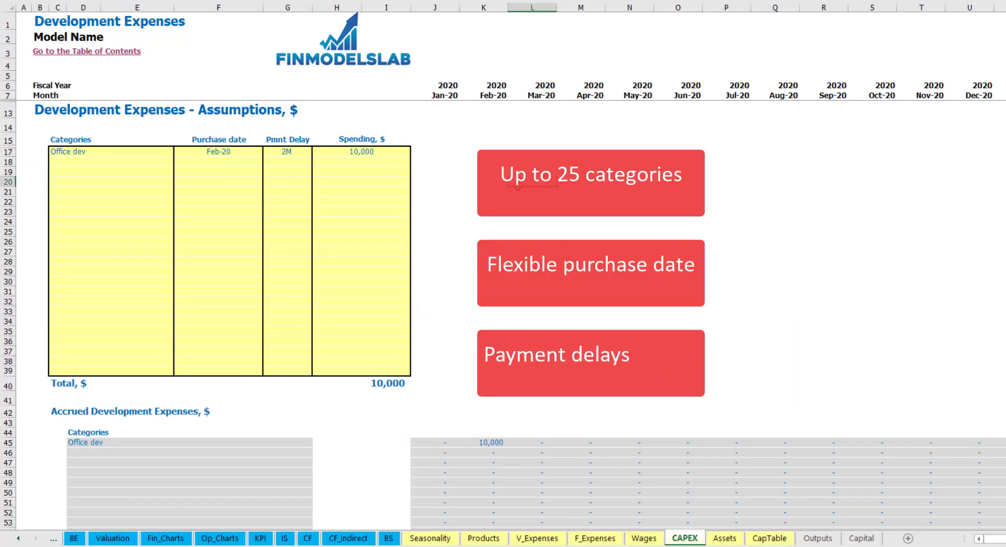
# Check the Office dev expense in the accrued and paid tables and in the CAPEX summary
pyautogui.click(491, 445)
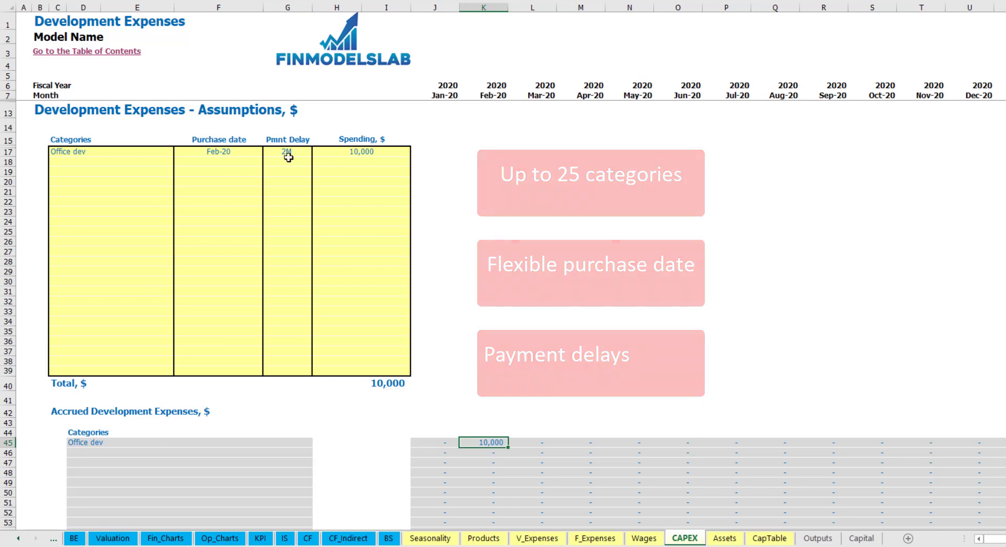
pyautogui.scroll(-10, 490, 231)
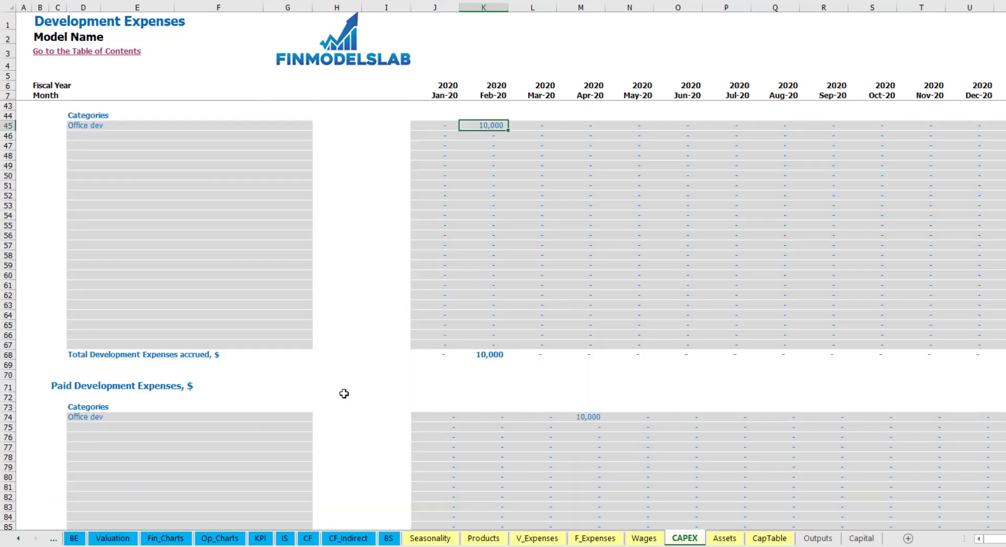
pyautogui.click(582, 419)
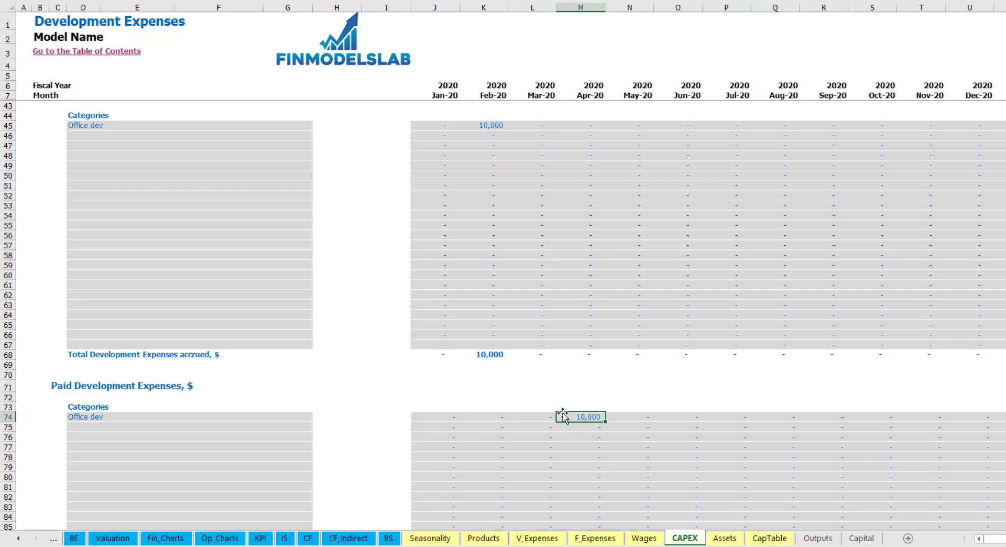
pyautogui.scroll(-13, 563, 416)
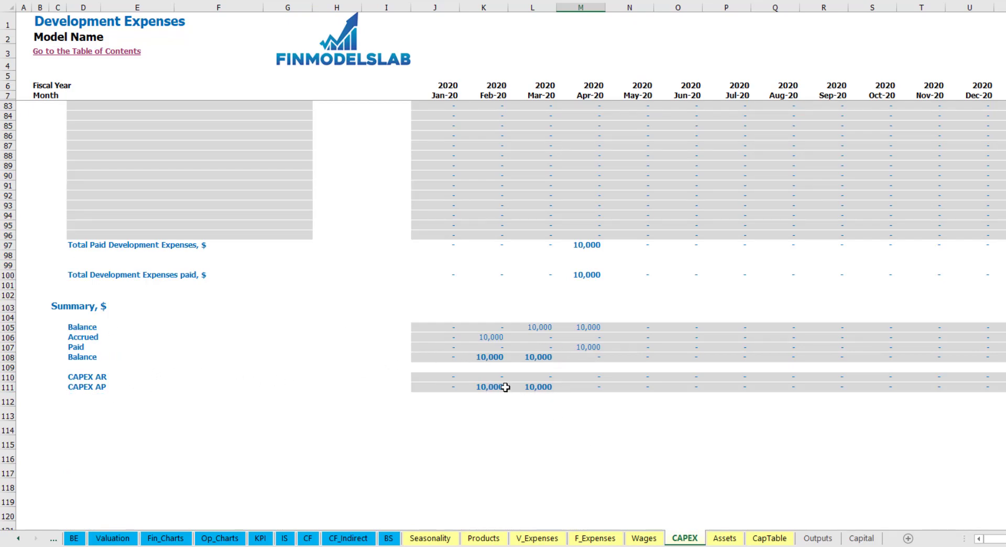
pyautogui.scroll(20, 532, 316)
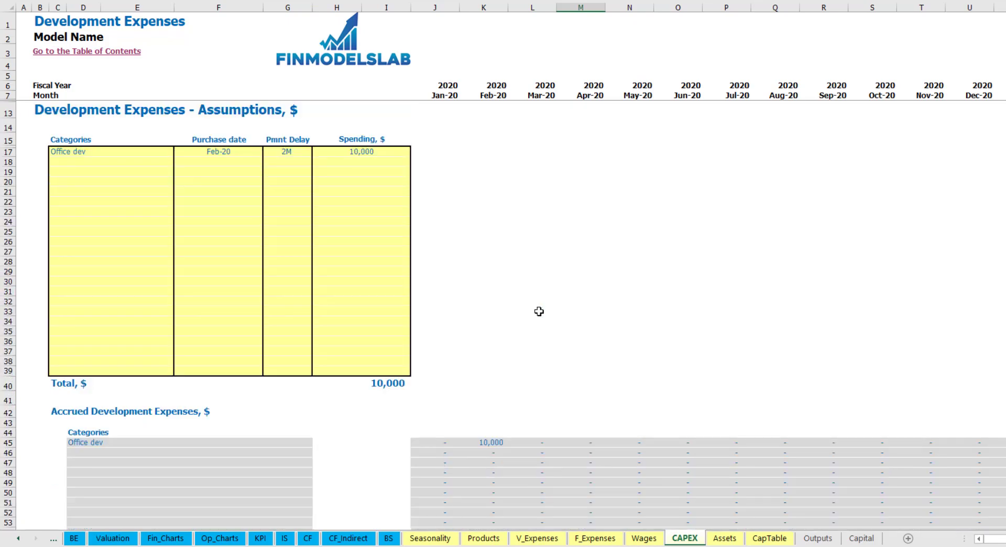
# Add a second development expense category "Other dev exp" with purchase date Mar-20 and spending of 5,000
pyautogui.click(89, 160)
pyautogui.write('Other dev')
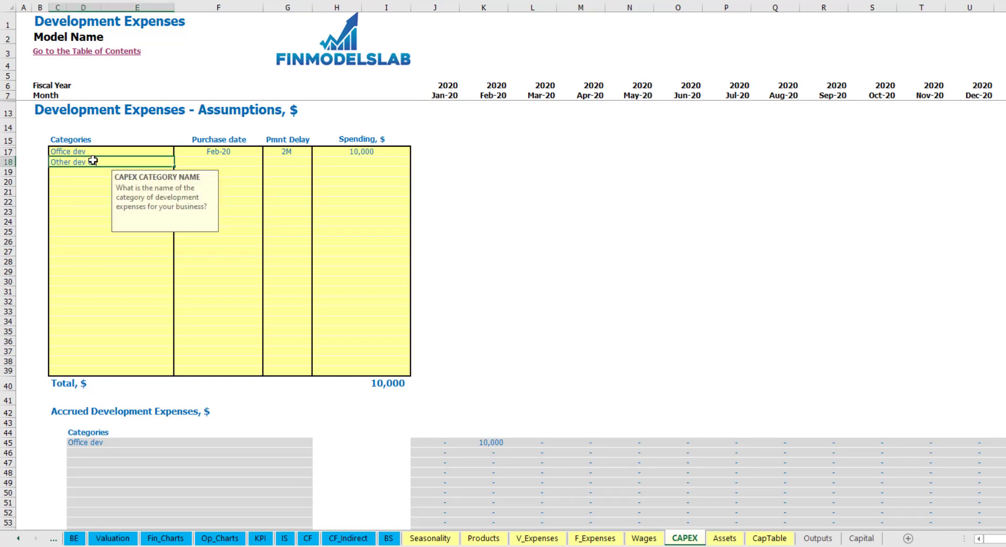
pyautogui.write(' exp')
pyautogui.press('Return')
pyautogui.click(240, 158)
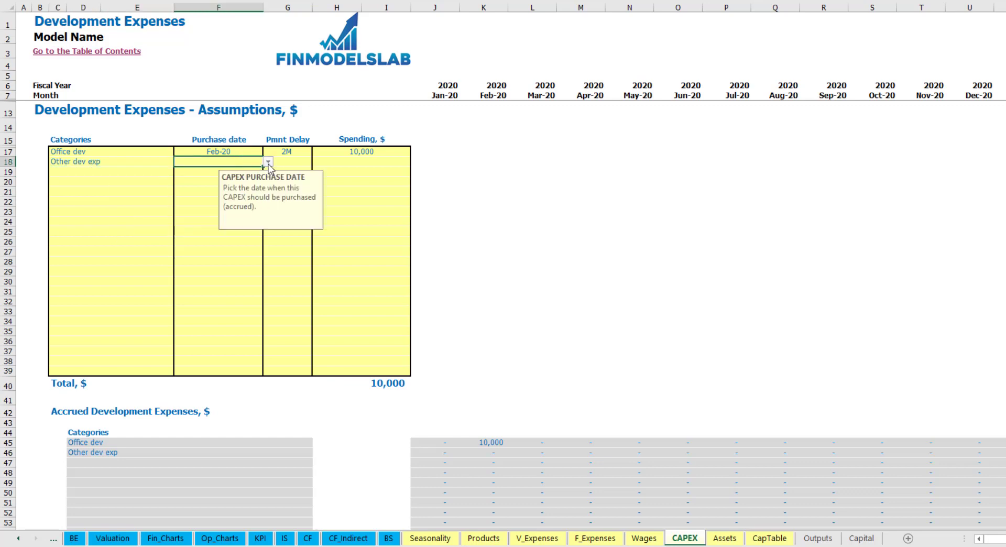
pyautogui.click(268, 161)
pyautogui.click(250, 191)
pyautogui.click(346, 164)
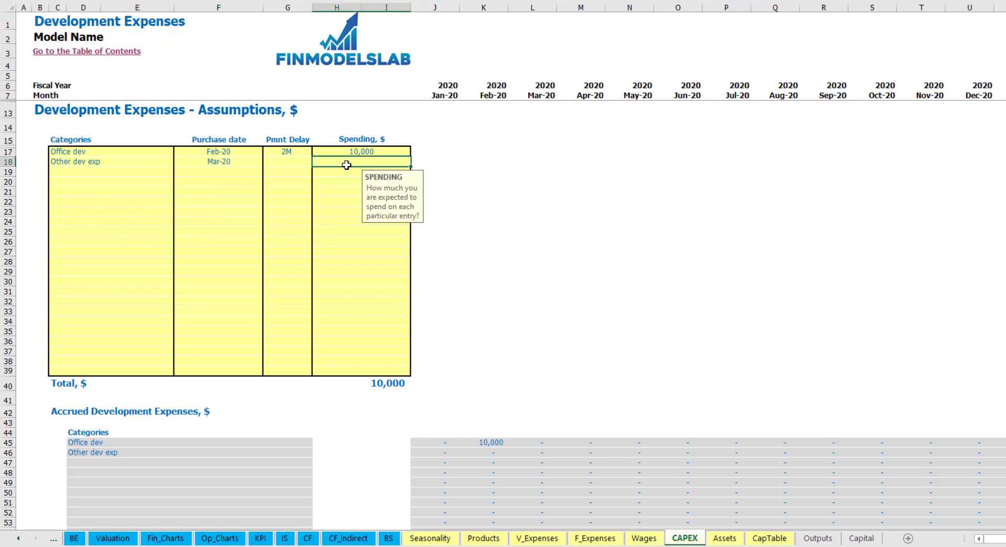
pyautogui.write('5000')
pyautogui.press('Return')
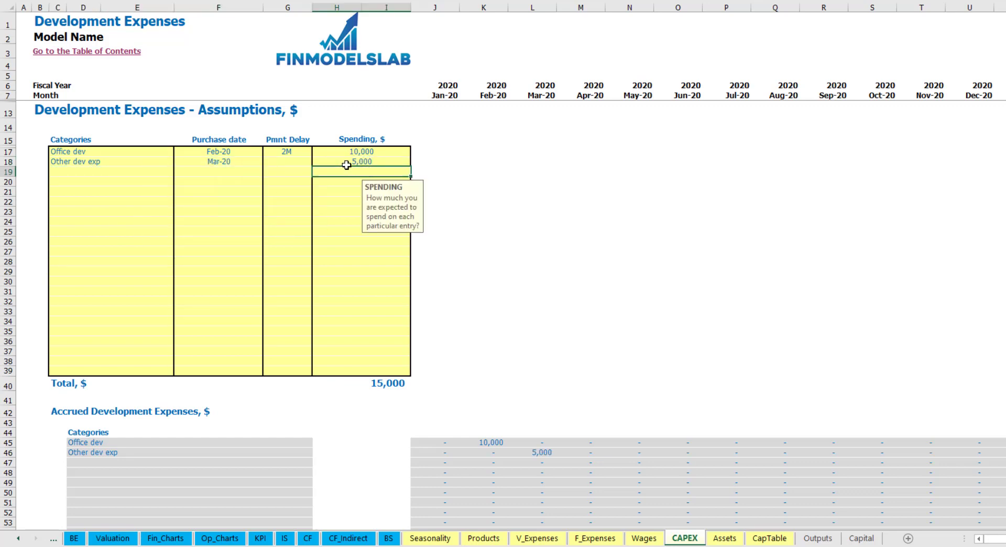
# Set the payment delay for Other dev exp to 0M and check its accrued and paid months
pyautogui.click(294, 163)
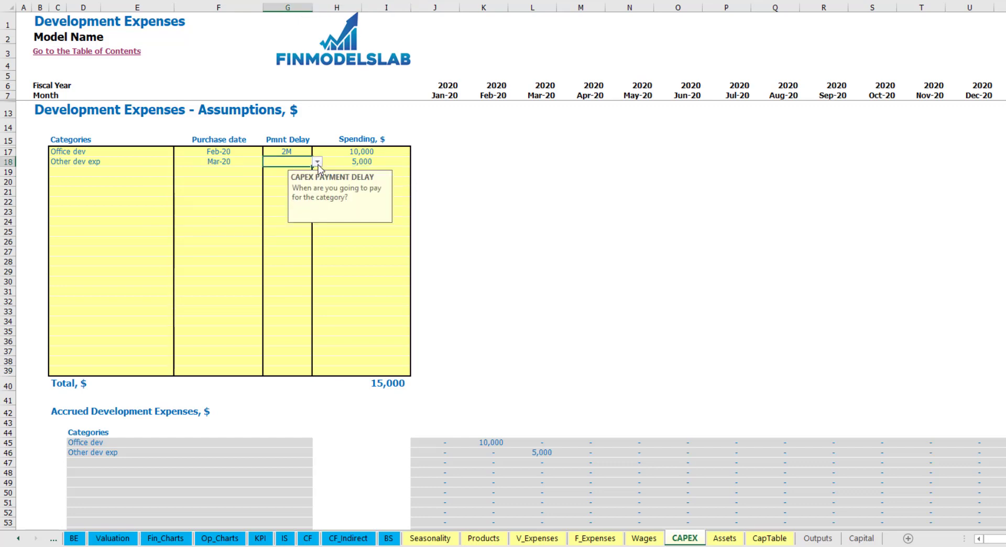
pyautogui.click(317, 161)
pyautogui.click(297, 177)
pyautogui.scroll(-3, 524, 414)
pyautogui.click(543, 347)
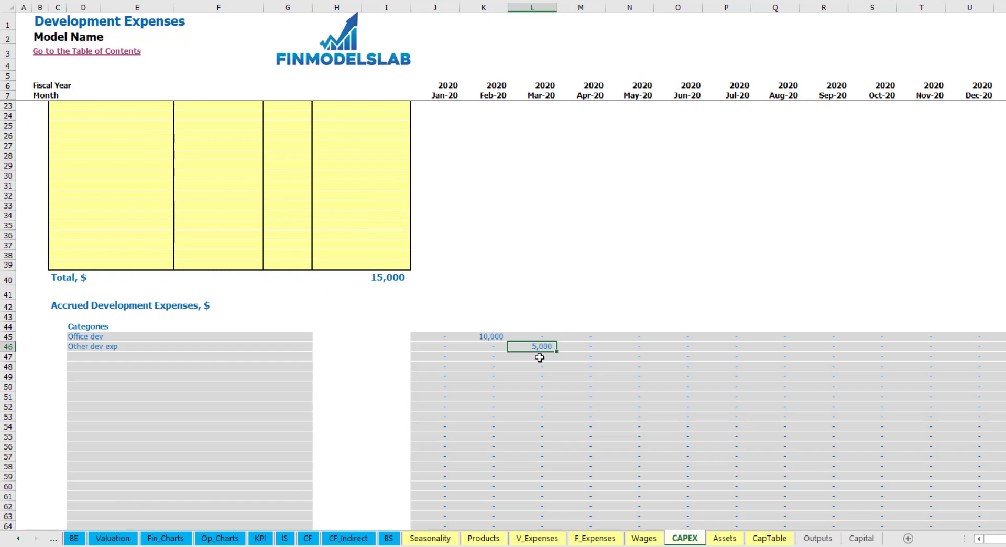
pyautogui.scroll(-10, 537, 350)
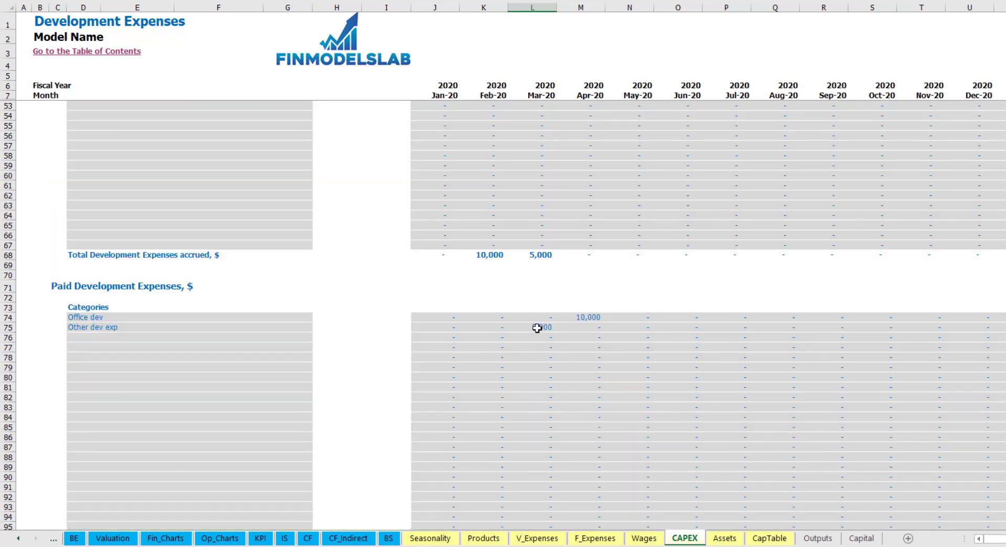
pyautogui.scroll(13, 537, 327)
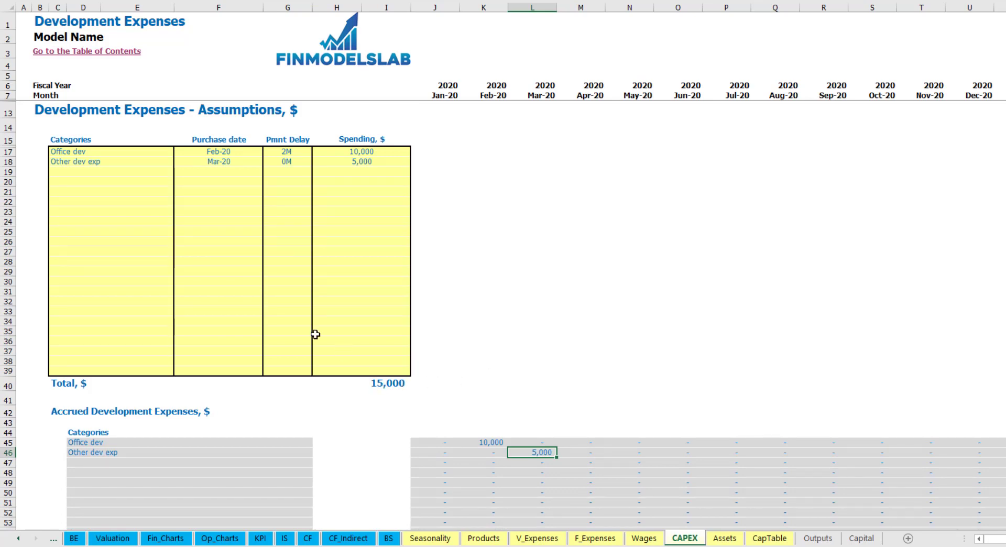
# Open the Assets sheet and examine the Development Expenses book depreciation, capital expenditure and closing net book value
pyautogui.click(724, 538)
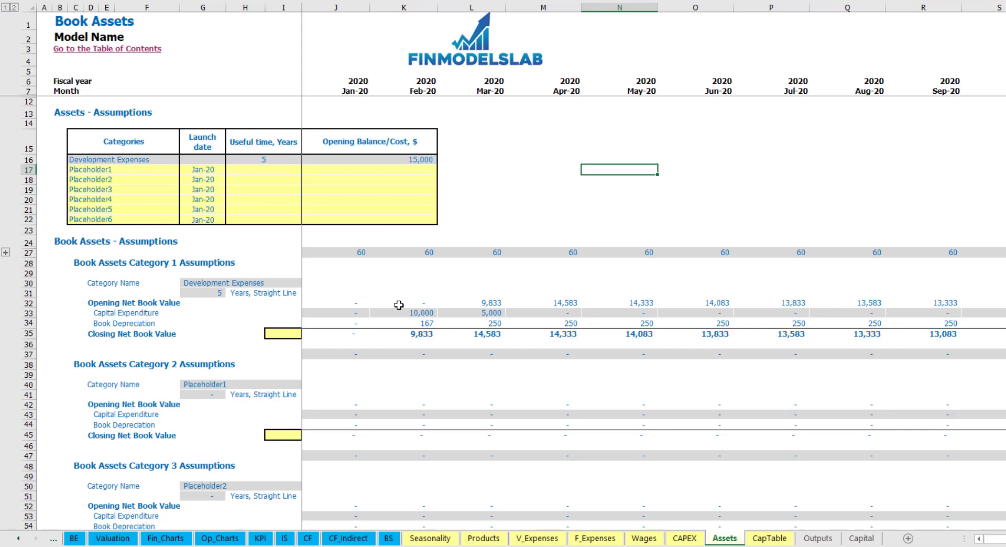
pyautogui.click(26, 322)
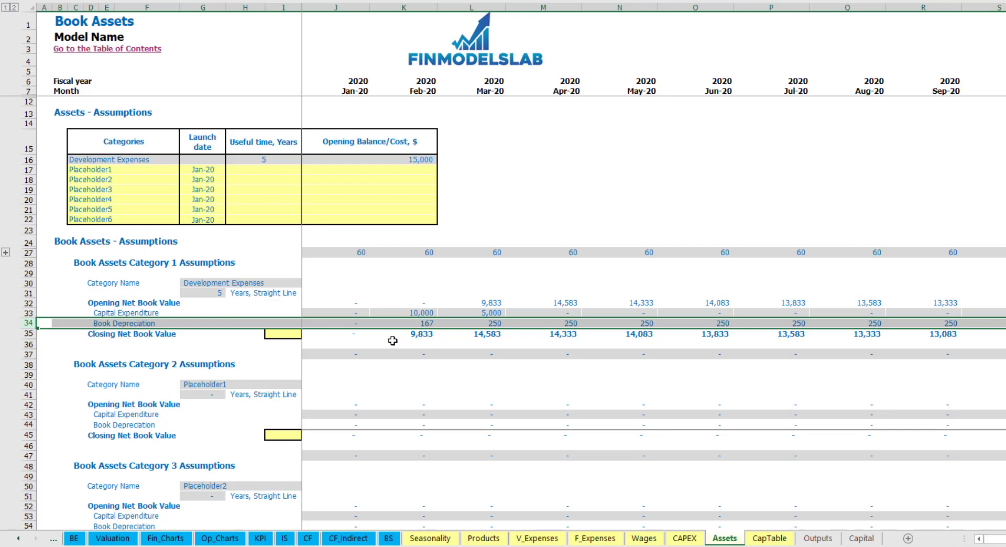
pyautogui.click(334, 313)
pyautogui.moveTo(381, 319); pyautogui.dragTo(597, 310)
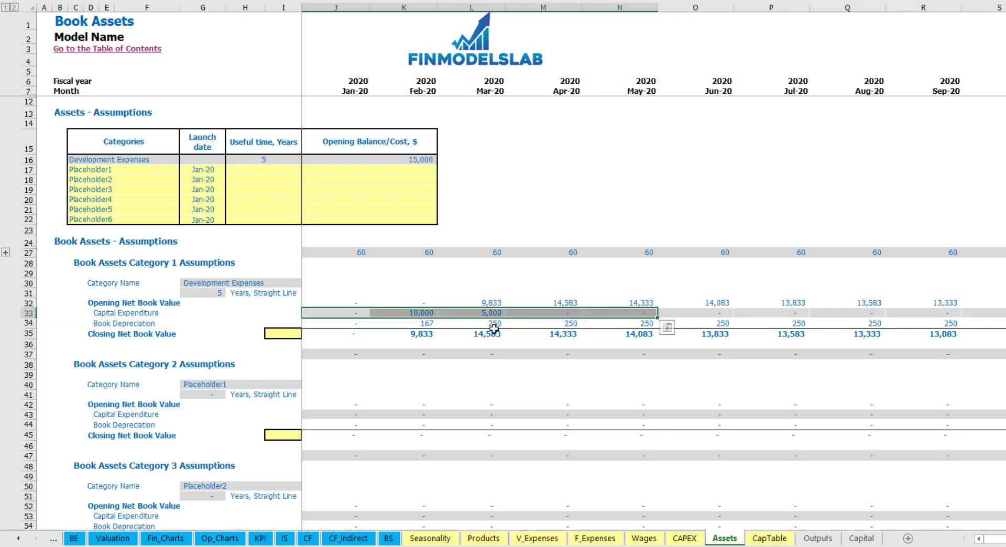
pyautogui.moveTo(357, 336); pyautogui.dragTo(665, 337)
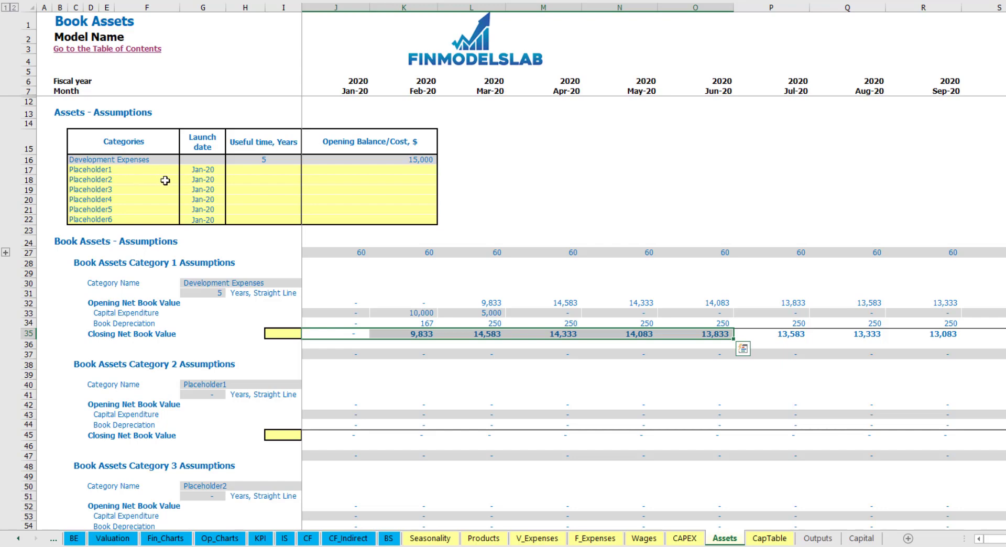
# Rename the Placeholder1 asset as "Other assets" and set its useful time to 10 years and opening balance to 25,000
pyautogui.click(139, 166)
pyautogui.write('Ot')
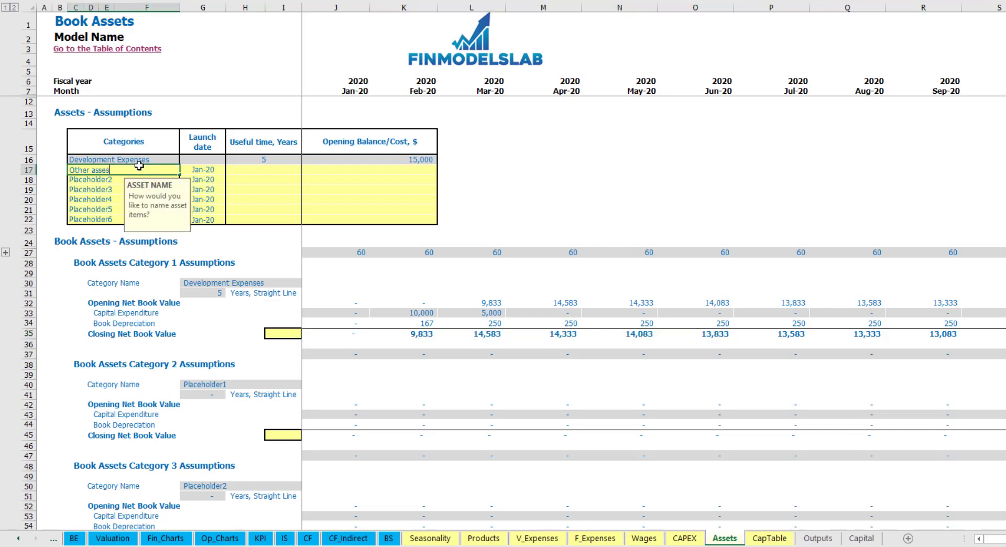
pyautogui.write('her assets')
pyautogui.press('Return')
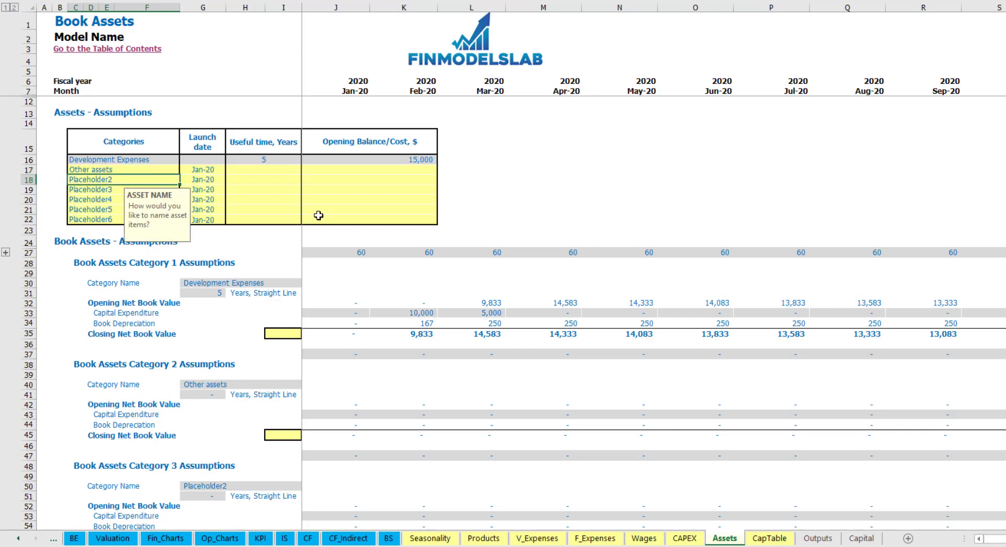
pyautogui.click(290, 168)
pyautogui.write('10')
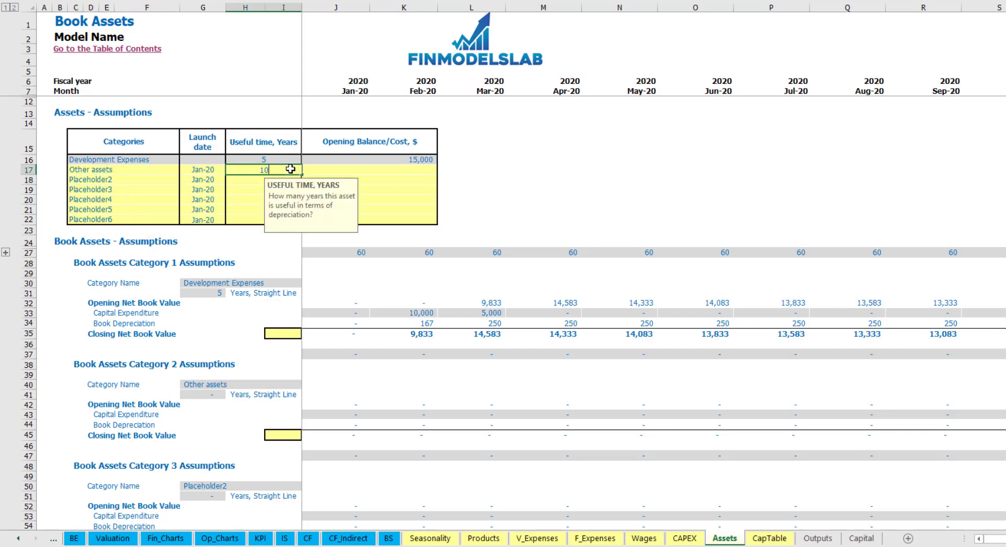
pyautogui.press('Return')
pyautogui.click(373, 172)
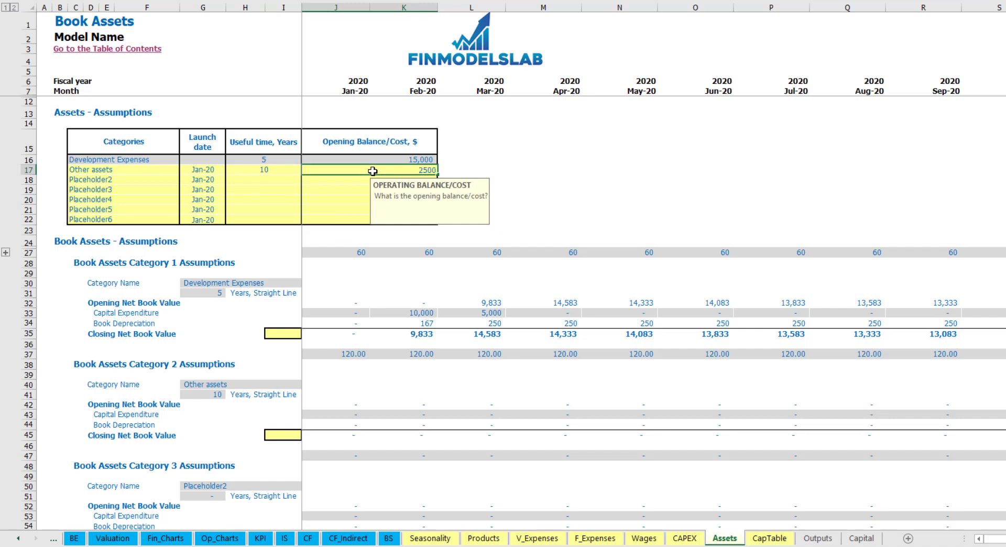
pyautogui.press('Return')
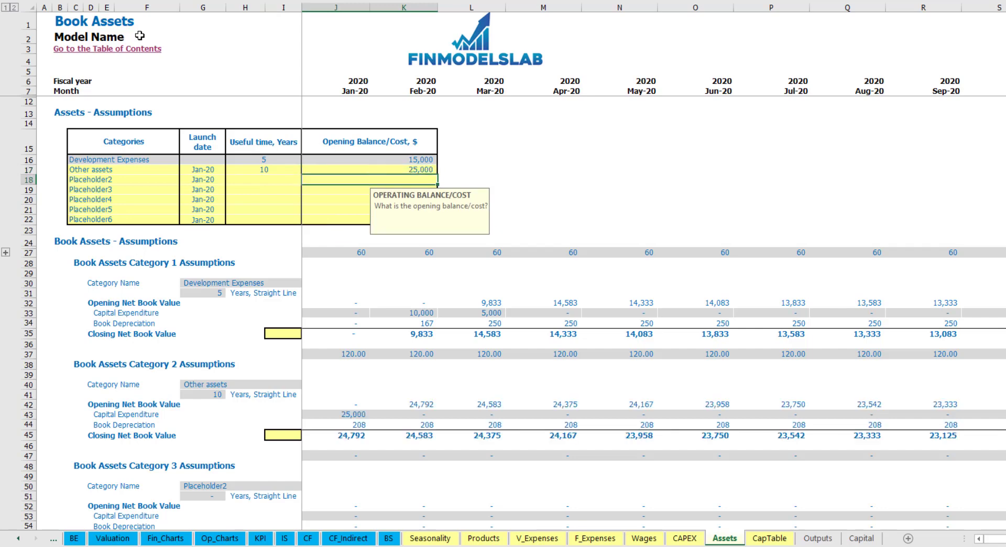
# Set the launch date of Other assets to Apr-20 and check its monthly capital expenditure, book depreciation and closing net book value
pyautogui.click(215, 170)
pyautogui.click(207, 203)
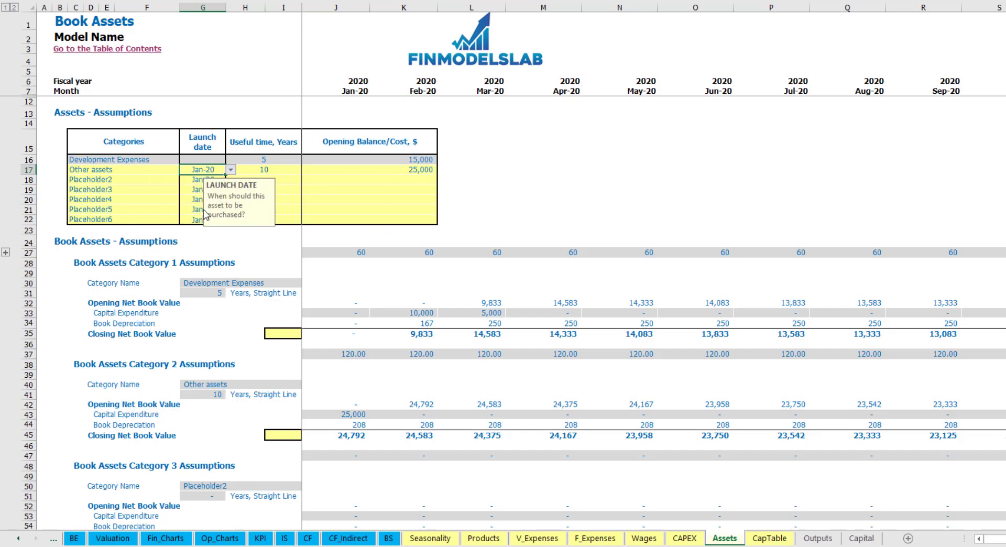
pyautogui.click(567, 415)
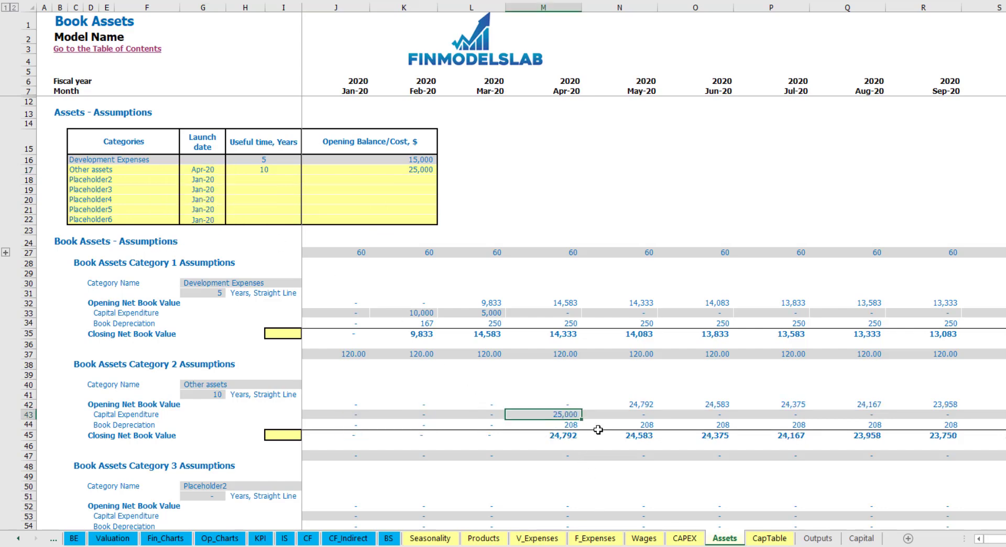
pyautogui.moveTo(571, 423); pyautogui.dragTo(759, 424)
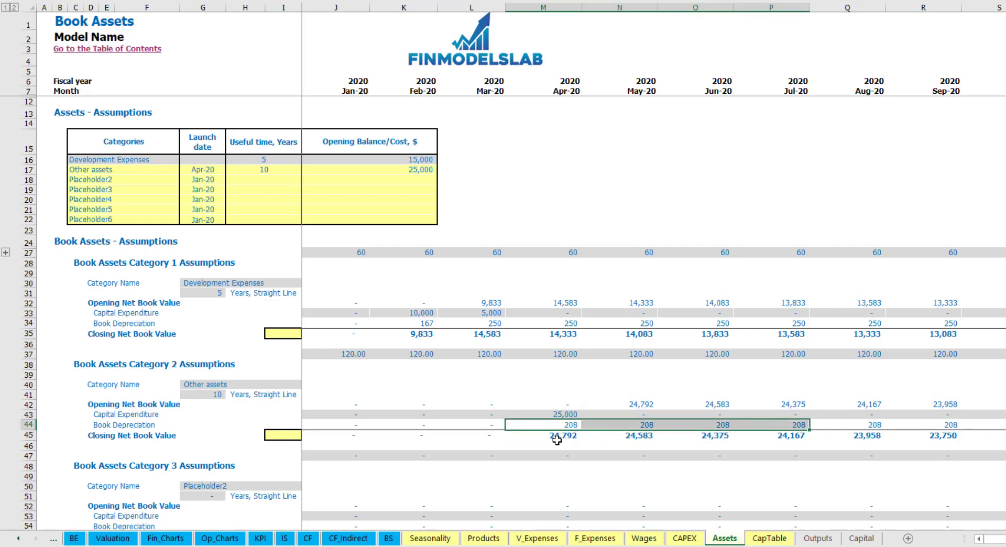
pyautogui.moveTo(570, 439); pyautogui.dragTo(819, 434)
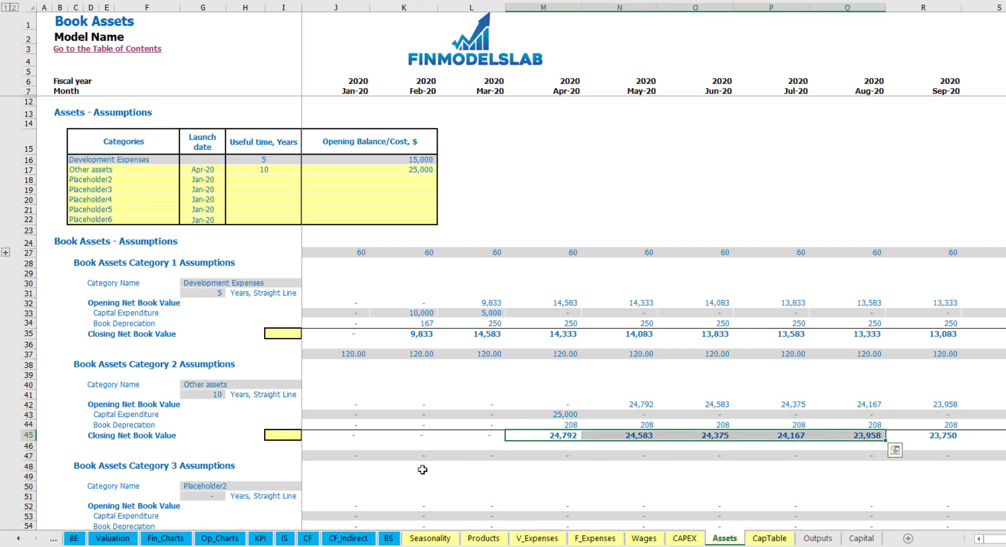
# Examine the depreciation, fixed assets capital expenditure, CAPEX prepayment and CAPEX payable lines across the income statement, cash flow statement and balance sheet
pyautogui.click(285, 538)
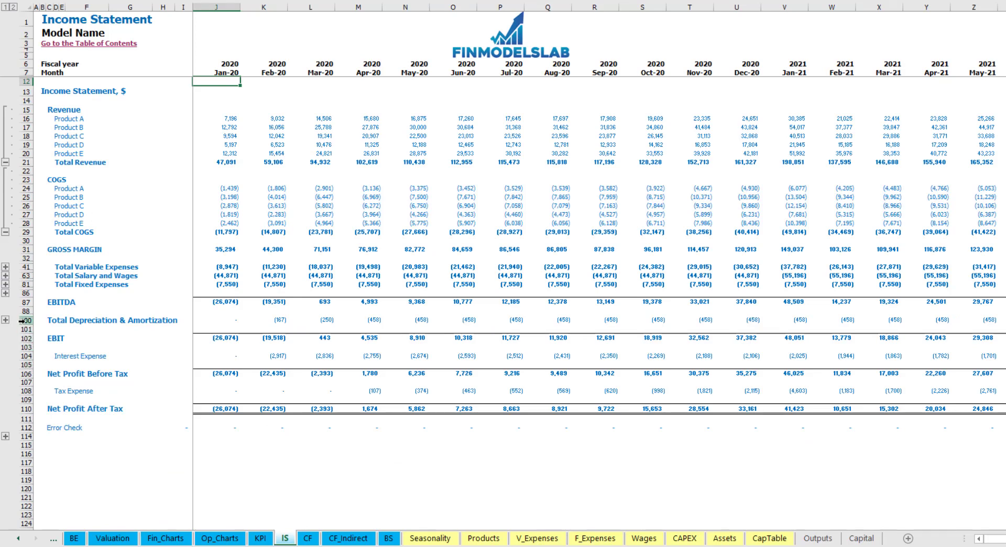
pyautogui.click(308, 538)
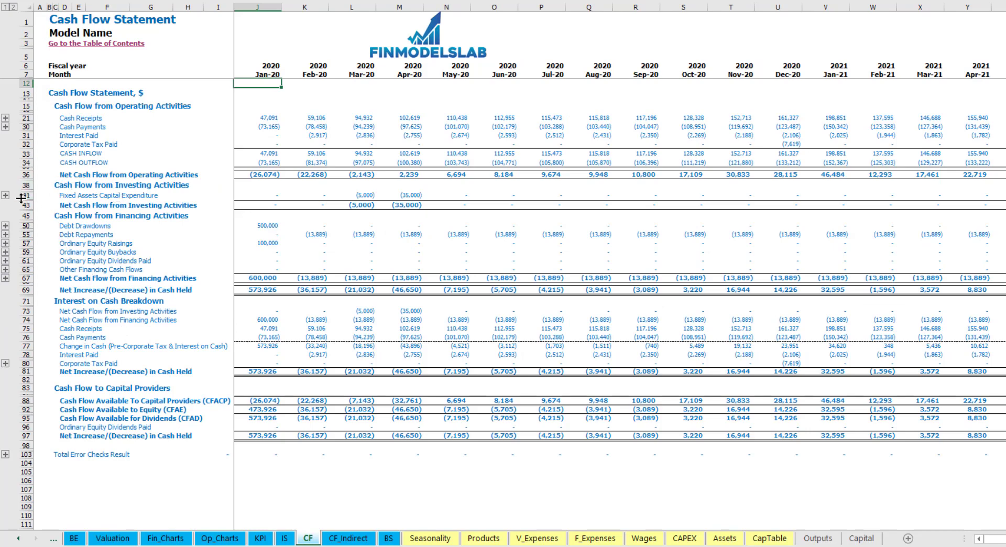
pyautogui.click(388, 538)
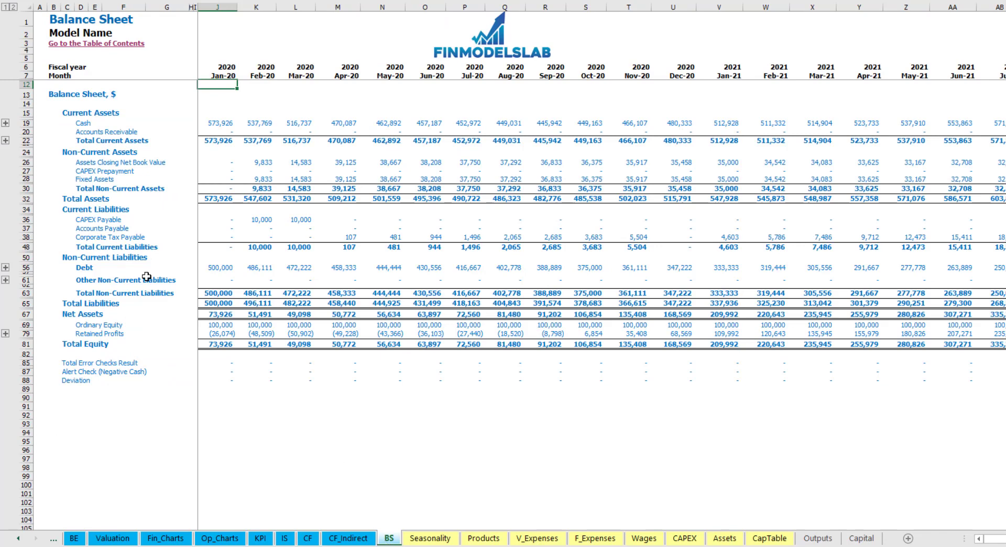
pyautogui.click(27, 179)
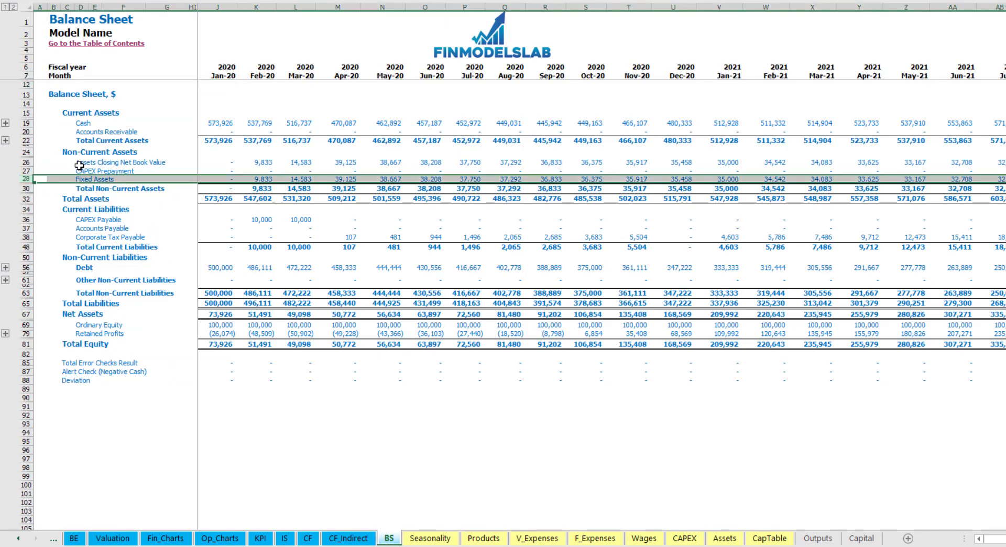
pyautogui.click(23, 171)
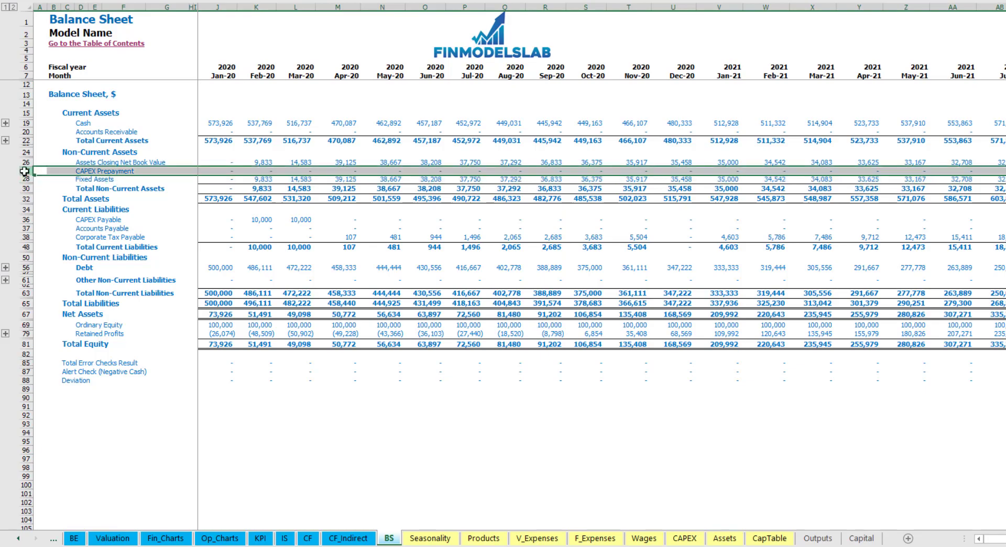
pyautogui.click(26, 220)
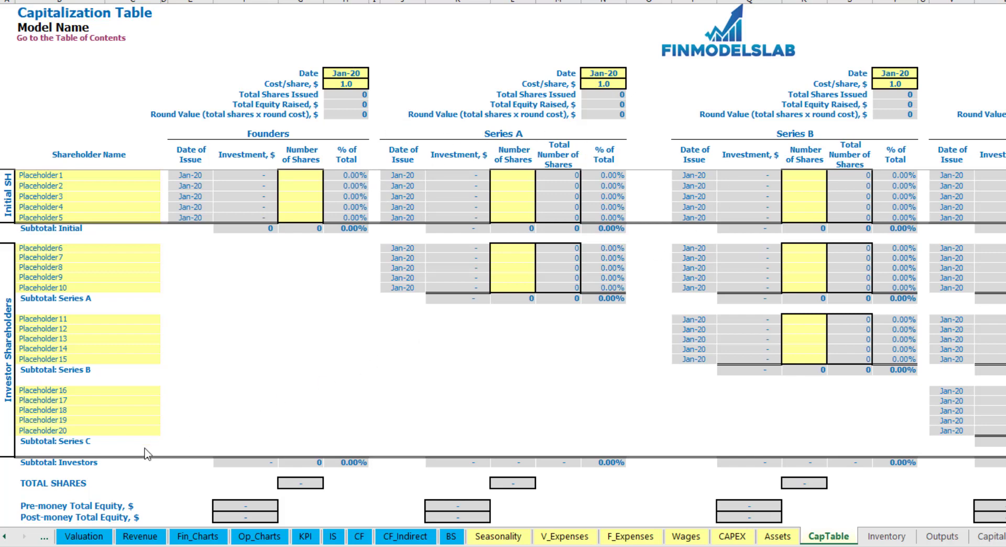
# Name the first two initial shareholders in the capitalization table "Founder 1" and "Founder 2"
pyautogui.click(44, 174)
pyautogui.write('Found')
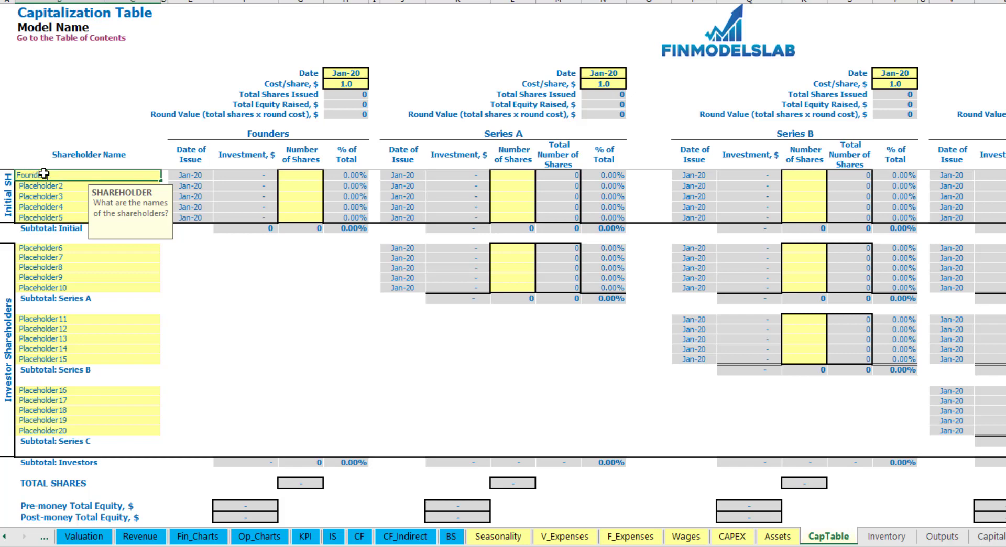
pyautogui.press('Return')
pyautogui.press('Up')
pyautogui.hotkey('ctrl', 'c')
pyautogui.press('Down')
pyautogui.hotkey('ctrl', 'v')
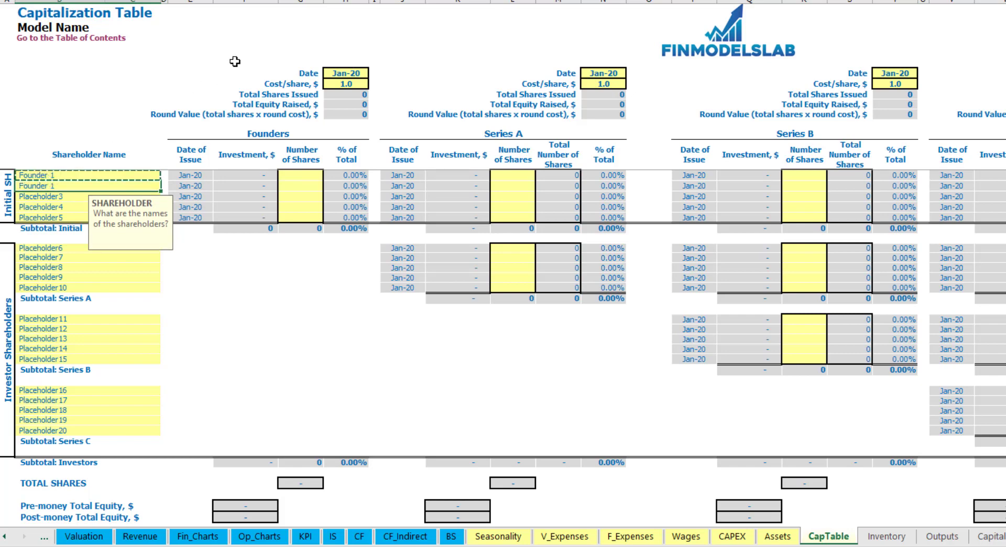
pyautogui.press('F2')
pyautogui.write('2')
pyautogui.press('Return')
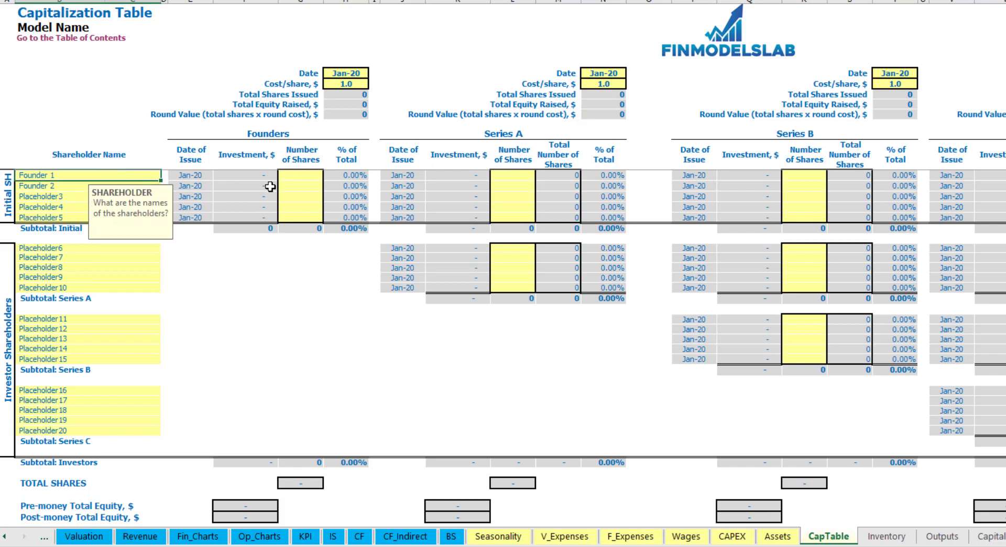
# Set the number of shares in the Founders round to 10,000 for Founder 1 and 20,000 for Founder 2
pyautogui.click(305, 175)
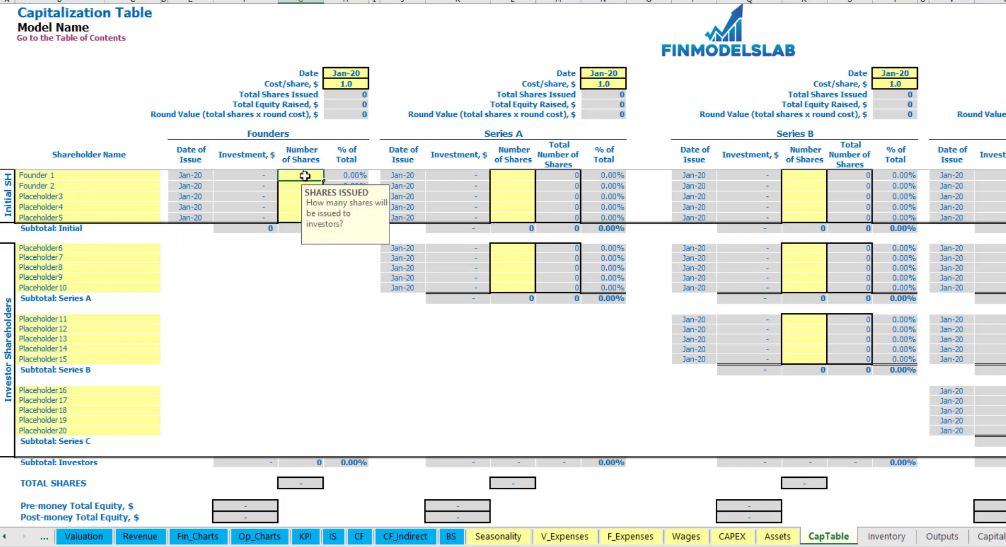
pyautogui.write('10000')
pyautogui.press('Return')
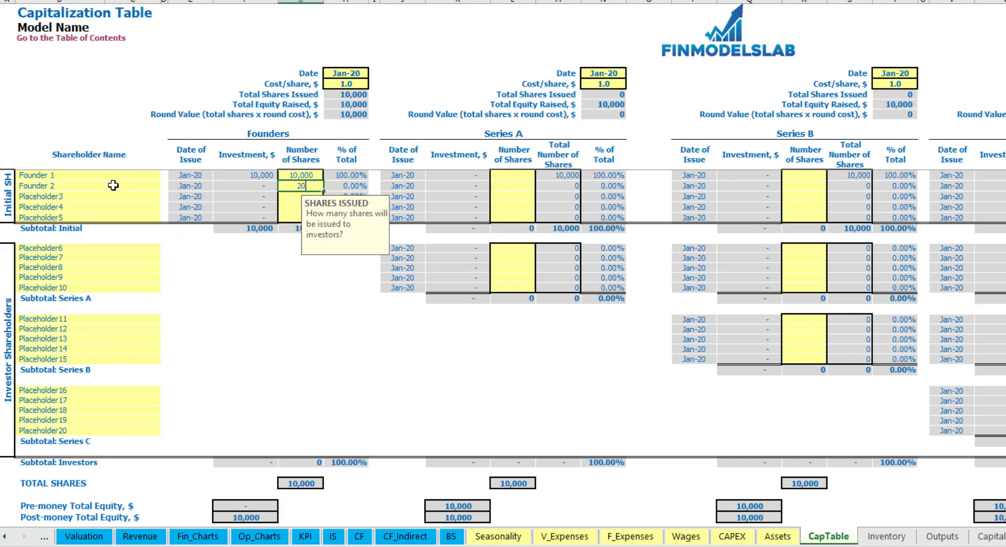
pyautogui.write('200000')
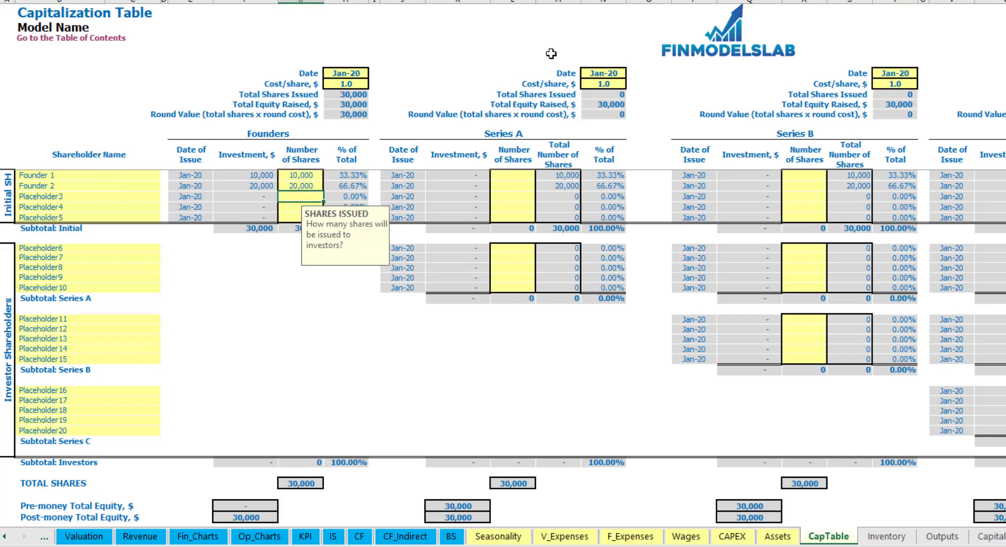
# Set the Founders round's cost per share to $2 and its closing date to Feb-20
pyautogui.click(342, 75)
pyautogui.click(333, 86)
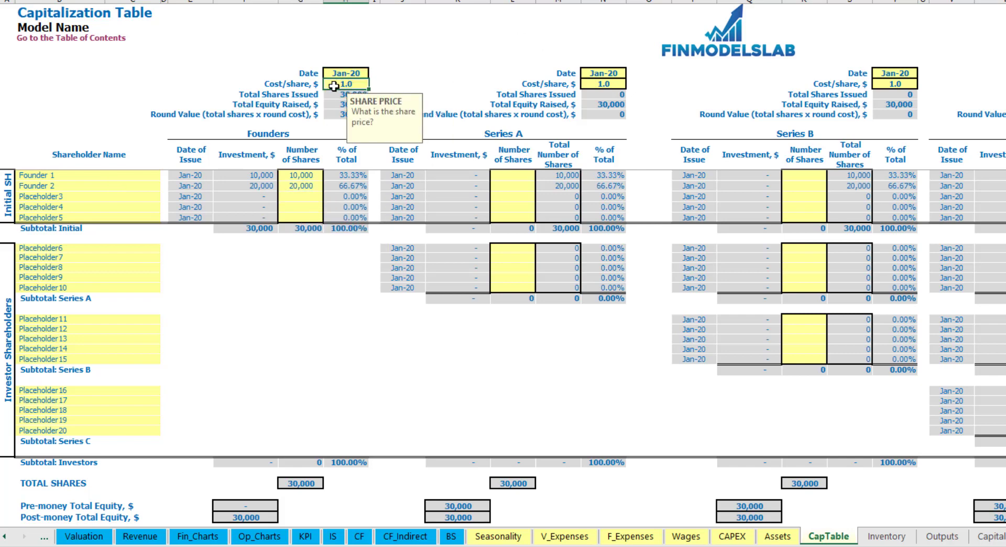
pyautogui.write('2')
pyautogui.press('Return')
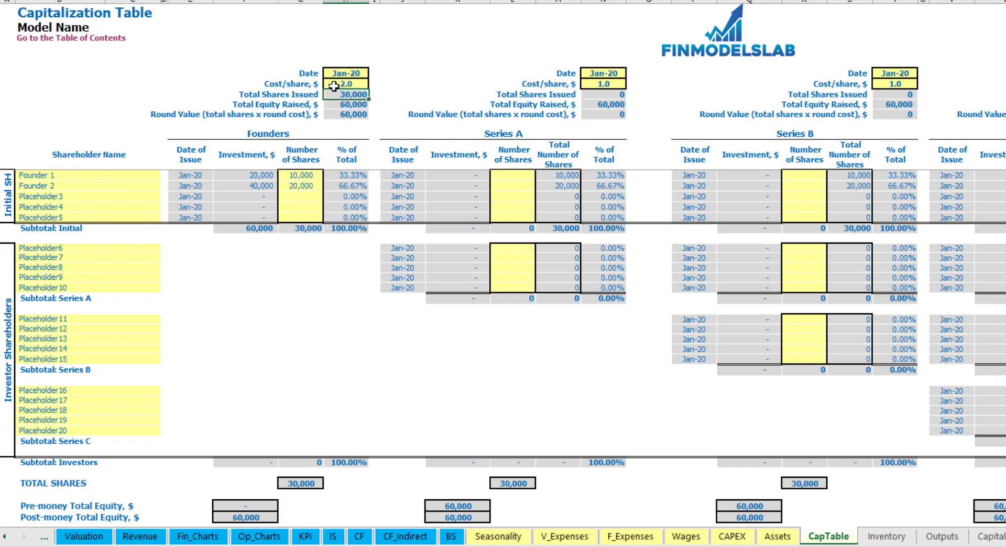
pyautogui.click(340, 76)
pyautogui.click(374, 75)
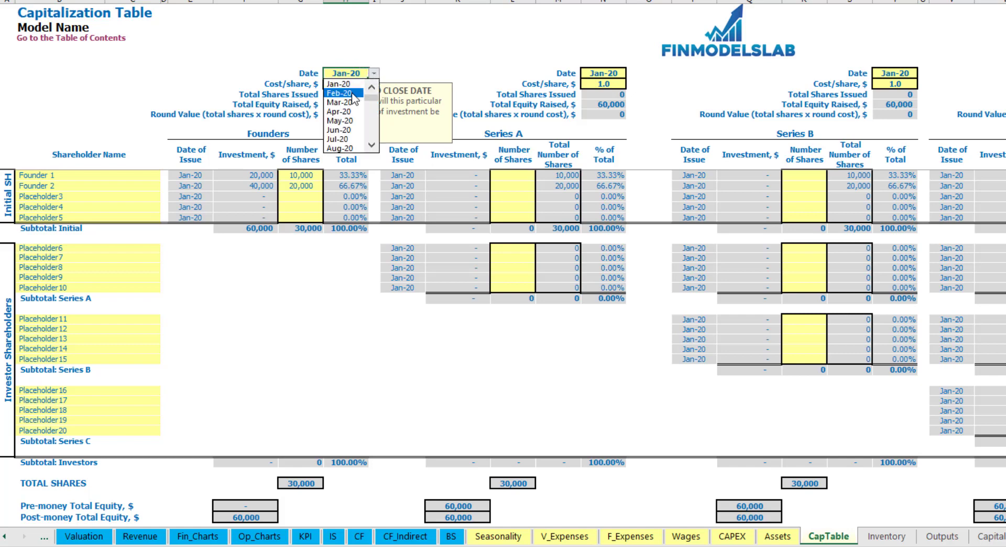
pyautogui.click(341, 91)
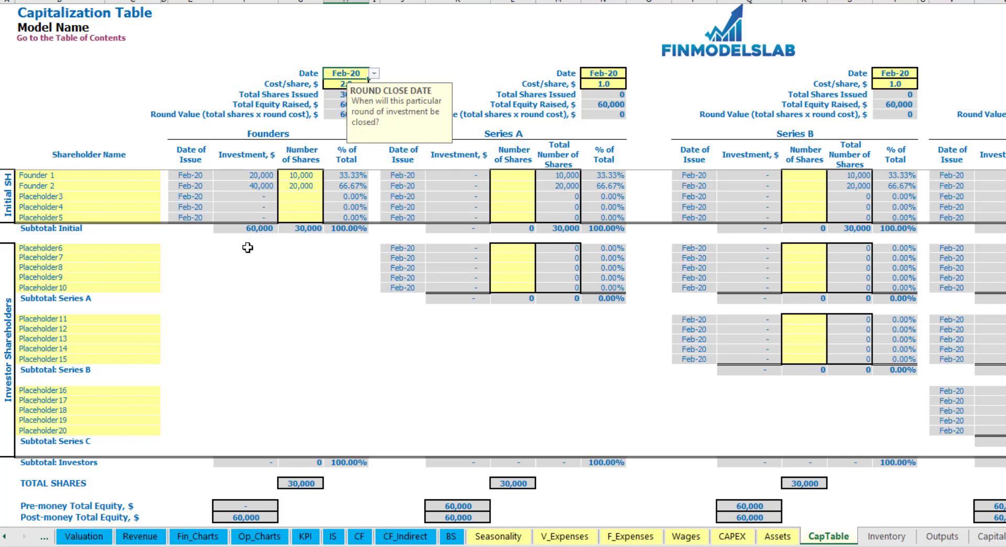
# Examine the founders' investment amounts, their subtotal, the post-money total equity and Founder 1's ownership percentage
pyautogui.click(253, 177)
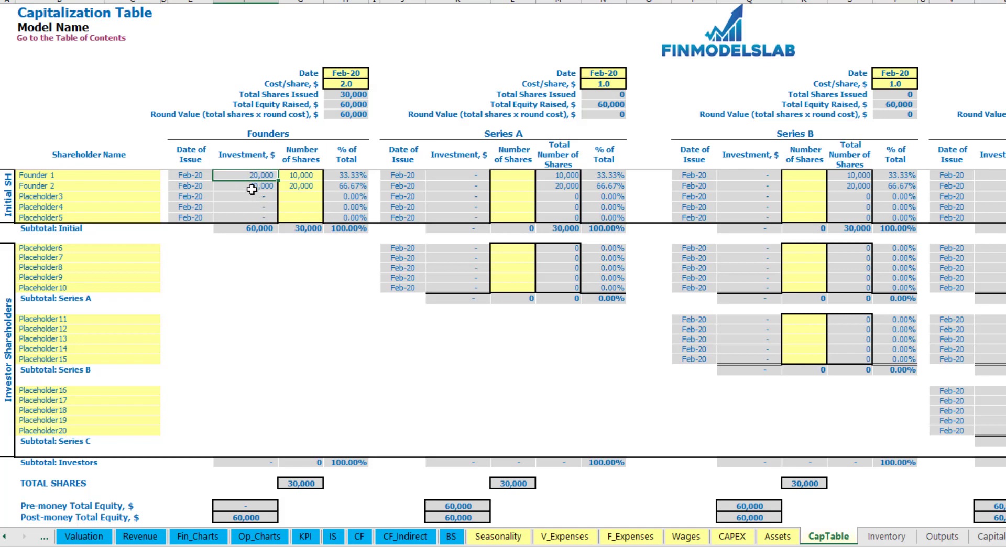
pyautogui.click(252, 186)
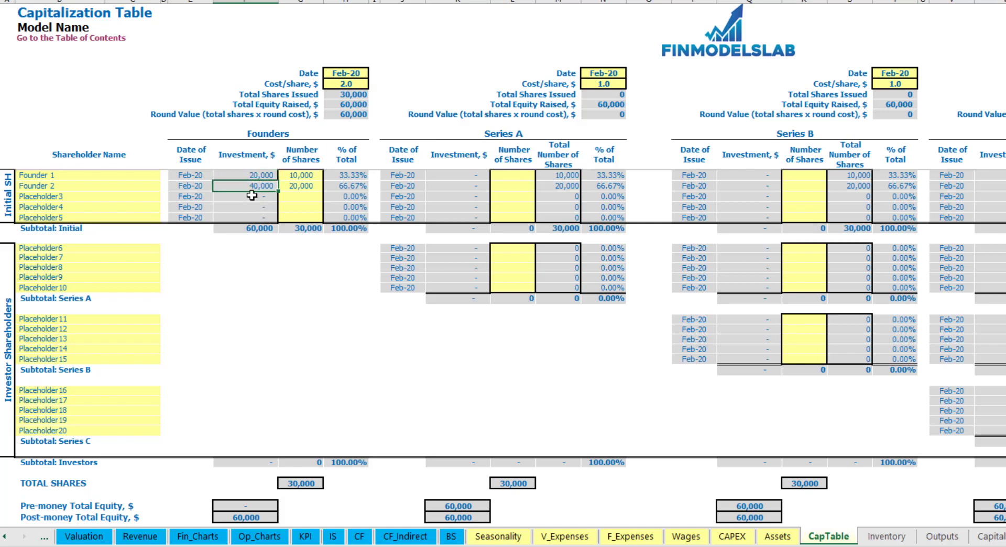
pyautogui.click(251, 228)
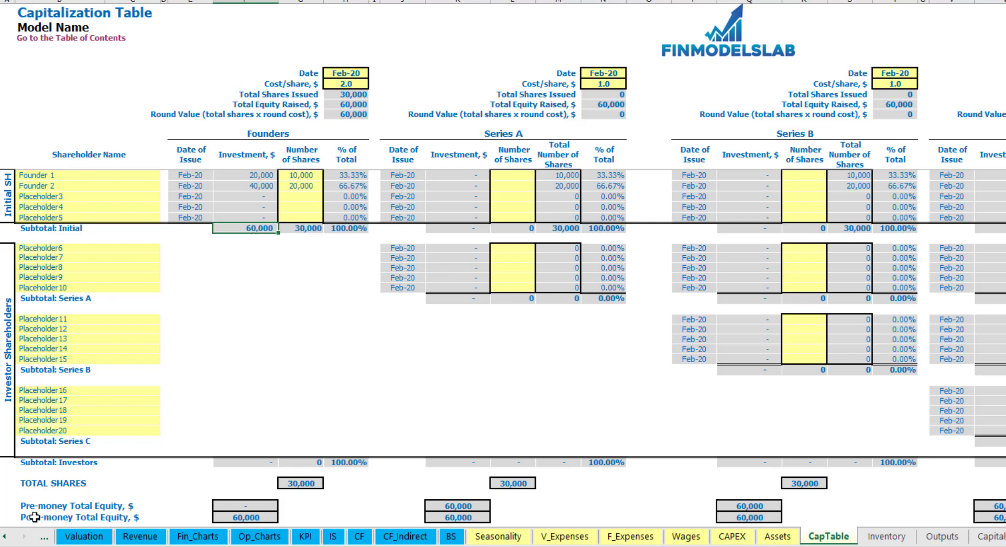
pyautogui.click(0, 516)
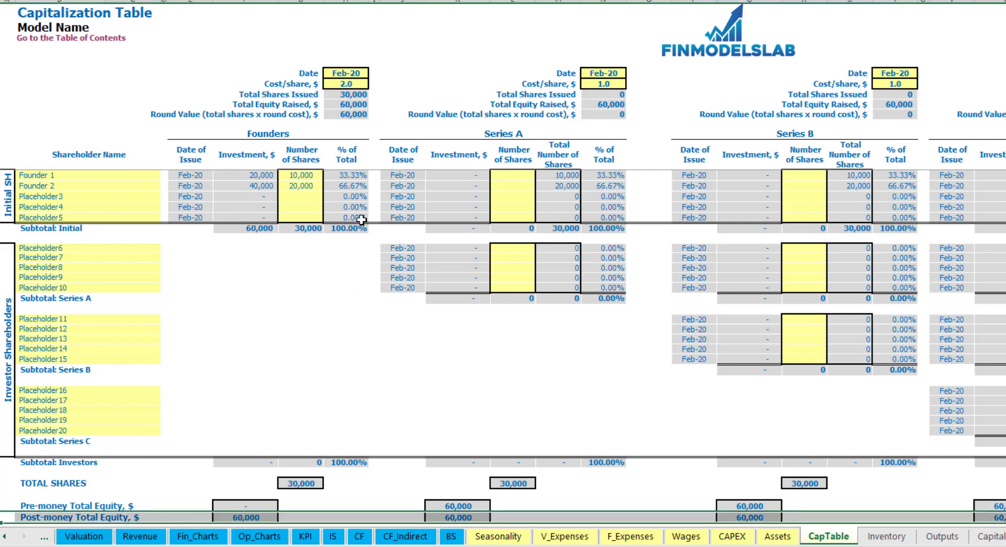
pyautogui.click(354, 177)
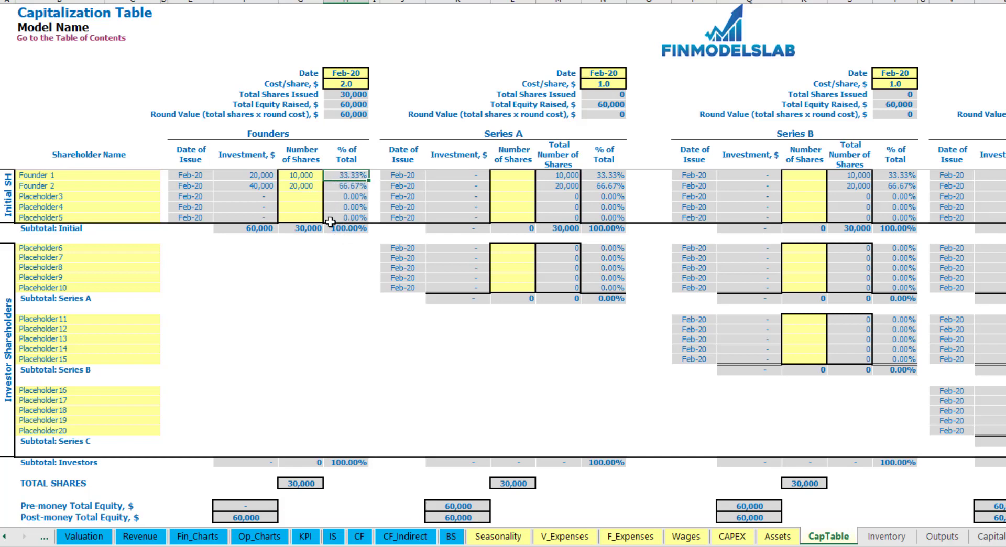
# Rename the first Series A shareholder, Placeholder6, as "Investor 1"
pyautogui.click(126, 249)
pyautogui.click(526, 138)
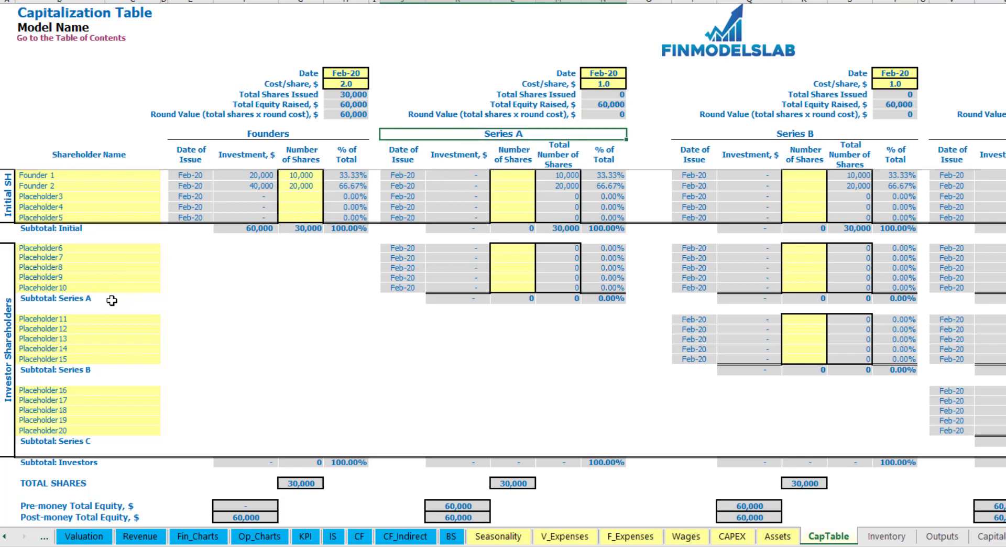
pyautogui.click(69, 249)
pyautogui.press('BackSpace')
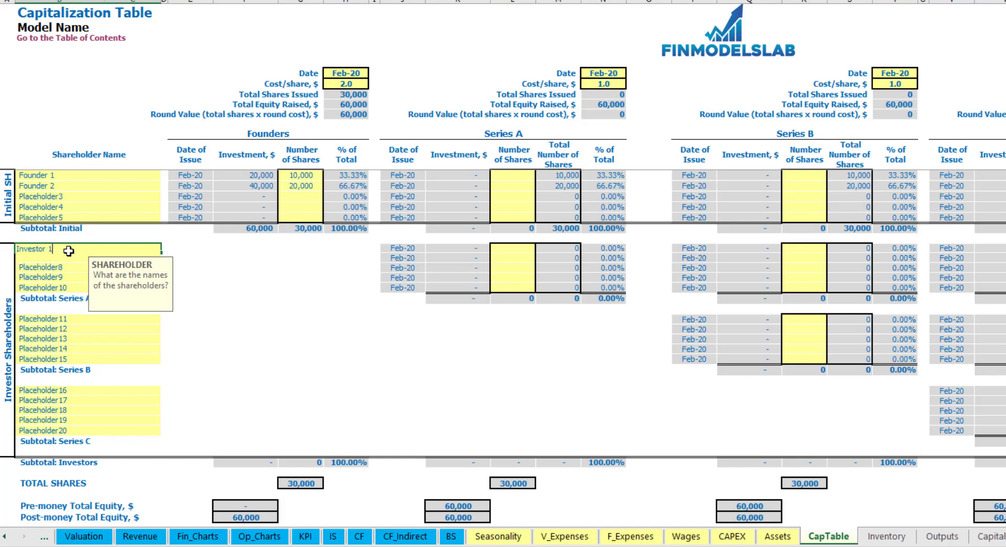
pyautogui.write('Investor 1')
pyautogui.press('Return')
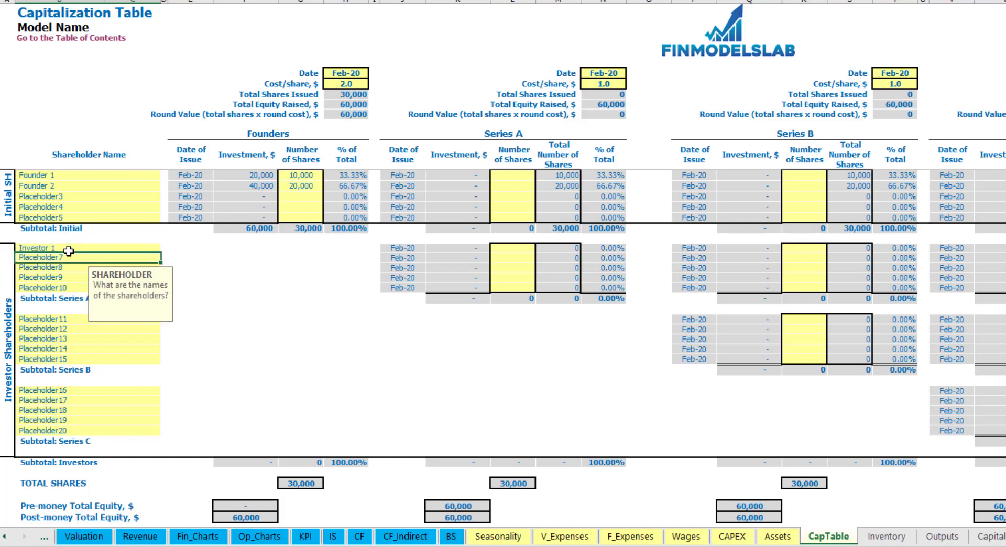
# Set the Series A round's closing date to May-20 and its cost per share to $5
pyautogui.click(611, 71)
pyautogui.click(631, 74)
pyautogui.click(592, 109)
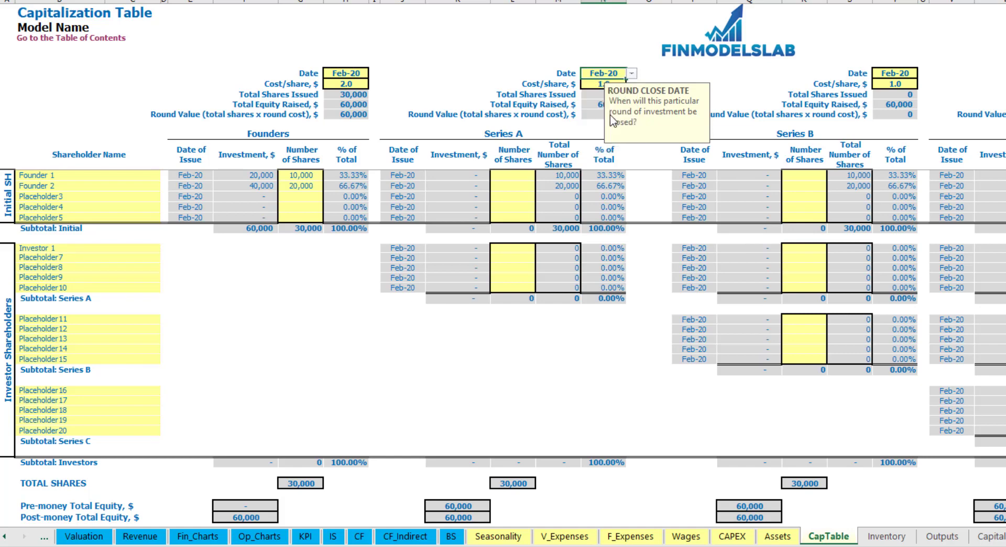
pyautogui.click(597, 82)
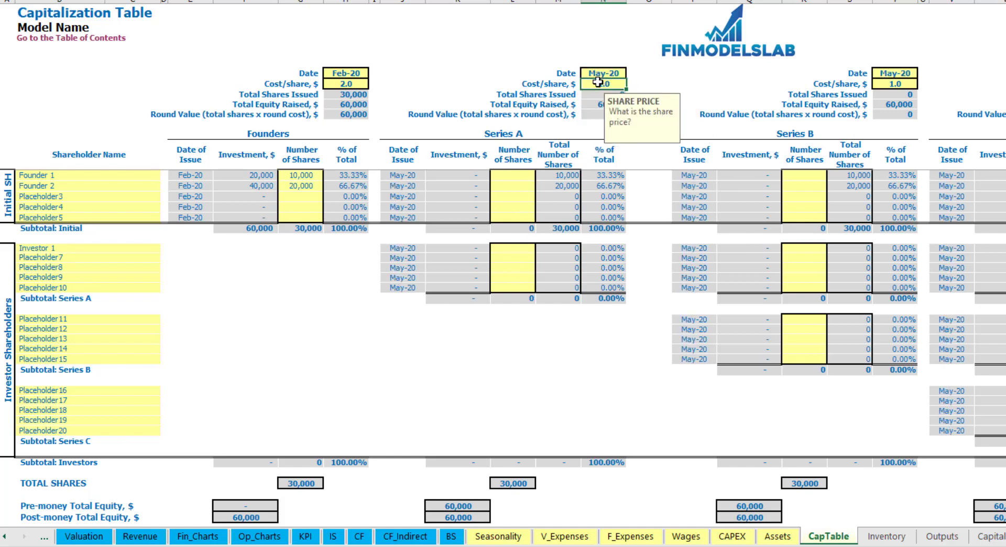
pyautogui.write('5')
pyautogui.press('Return')
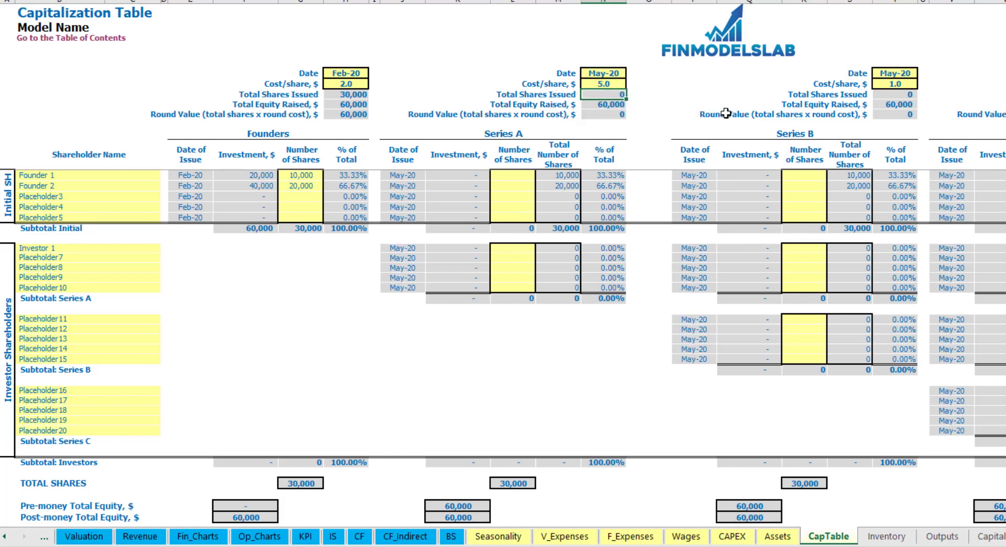
# Issue 1,000 Series A shares to Investor 1 and check the resulting investment and pre-money total equity
pyautogui.click(513, 248)
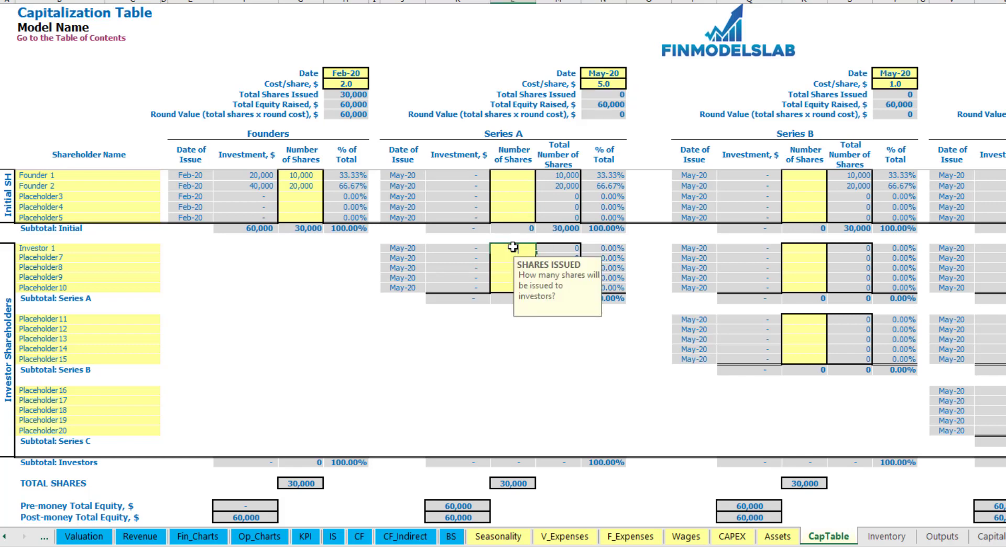
pyautogui.write('1000')
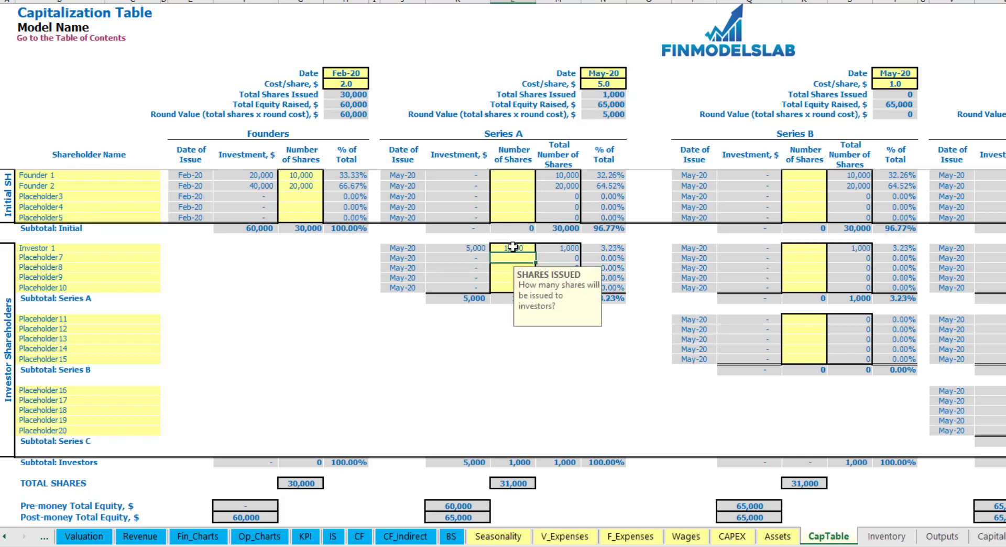
pyautogui.click(459, 347)
pyautogui.click(468, 249)
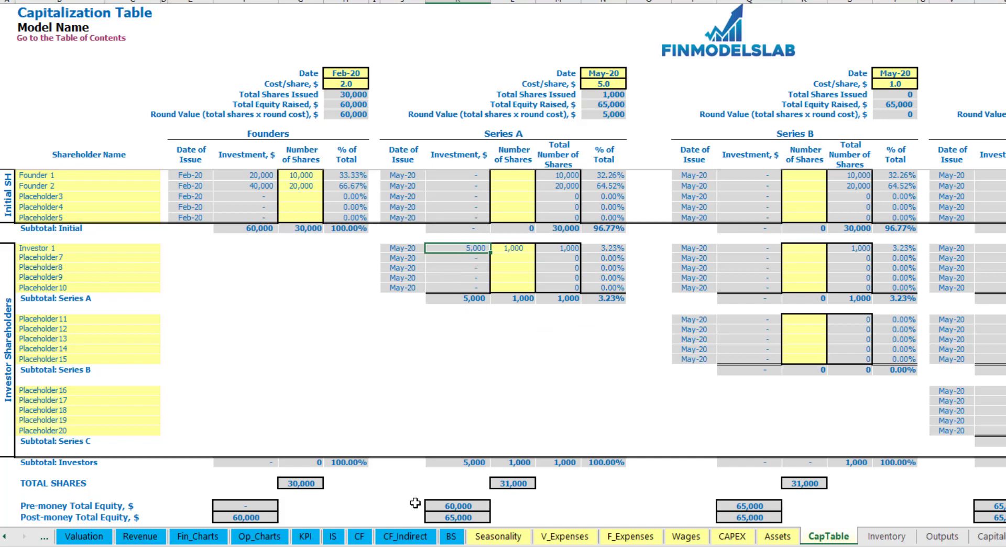
pyautogui.click(448, 502)
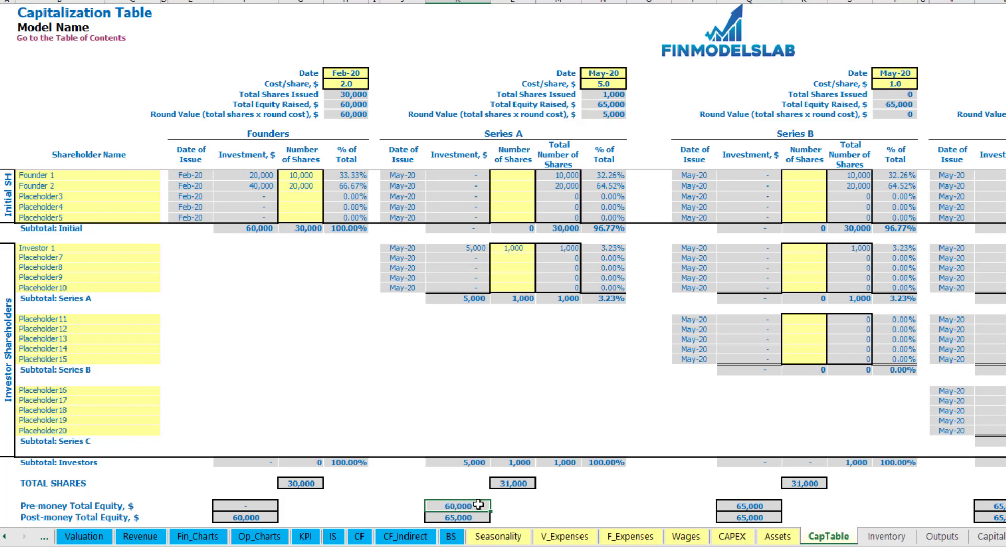
# Check the Series A post-money total equity, Investor 1's ownership percentage and the founders' percentages after the round
pyautogui.press('Down')
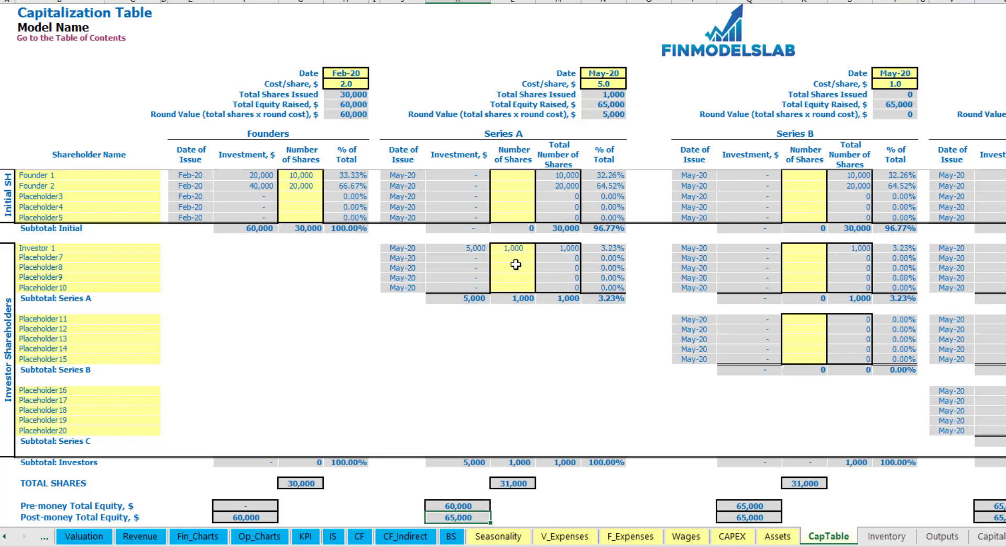
pyautogui.click(593, 250)
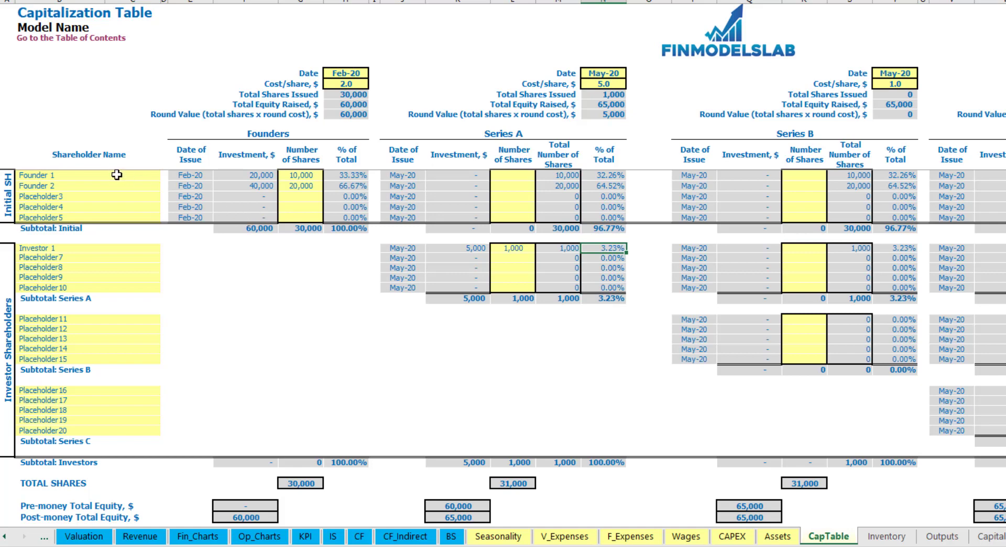
pyautogui.moveTo(116, 174); pyautogui.dragTo(125, 188)
pyautogui.moveTo(609, 175); pyautogui.dragTo(610, 187)
pyautogui.hotkey('shift', 'Up')
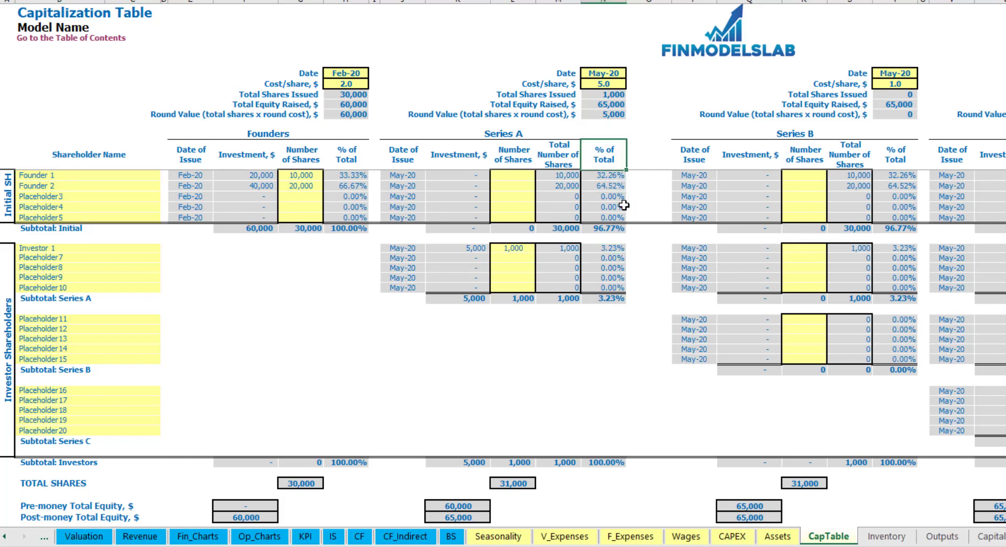
pyautogui.press('Down')
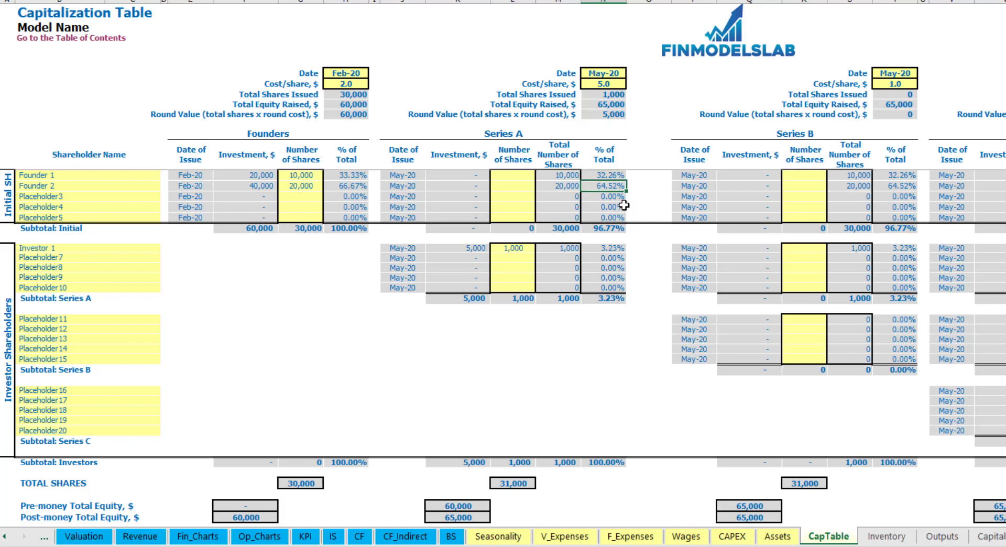
# Review the Series B and Series C shareholder name placeholders and the Series A investor share-count inputs
pyautogui.click(99, 327)
pyautogui.click(82, 393)
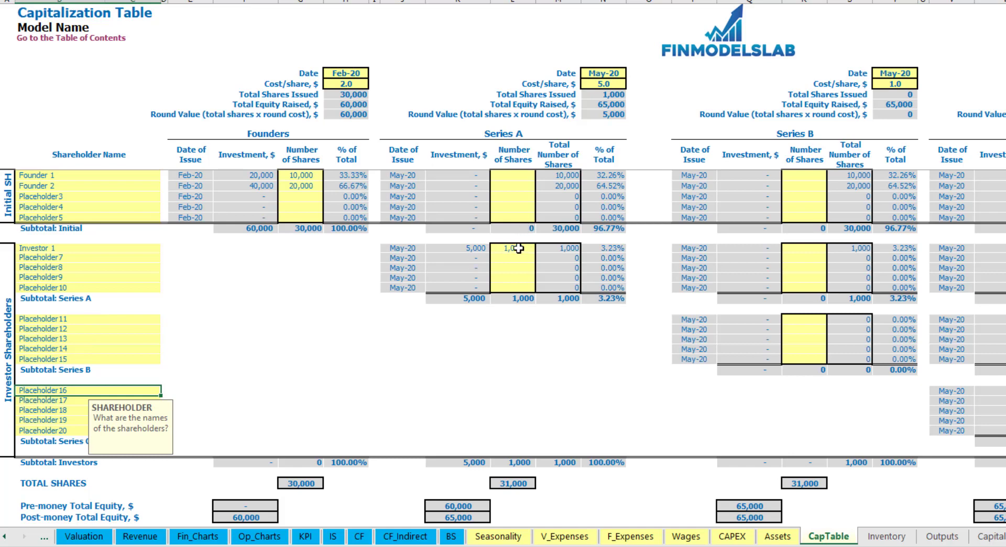
pyautogui.moveTo(518, 249); pyautogui.dragTo(522, 287)
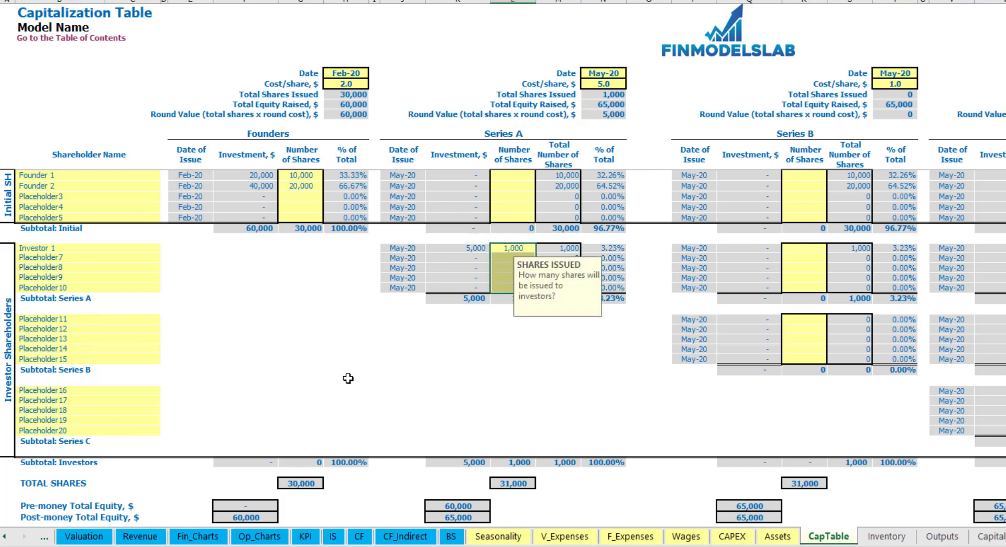
pyautogui.click(528, 338)
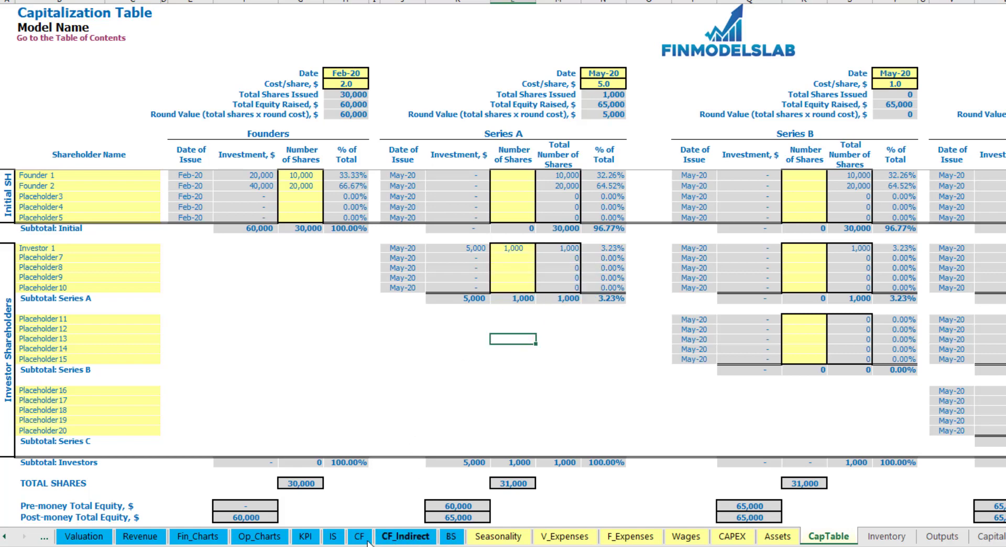
# Check the Ordinary Equity Raisings row in the Cash Flow Statement and the Ordinary Equity row in the Balance Sheet
pyautogui.click(358, 536)
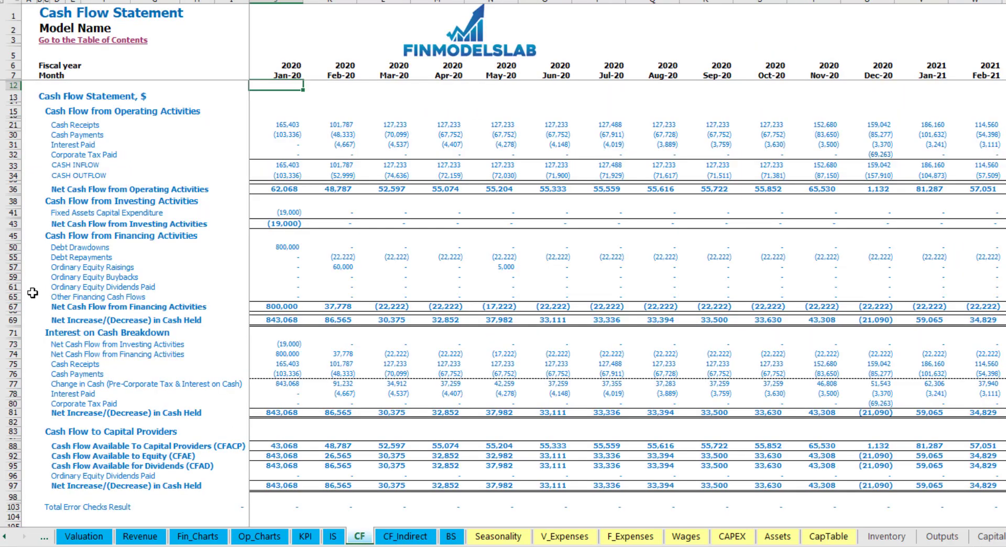
pyautogui.click(11, 266)
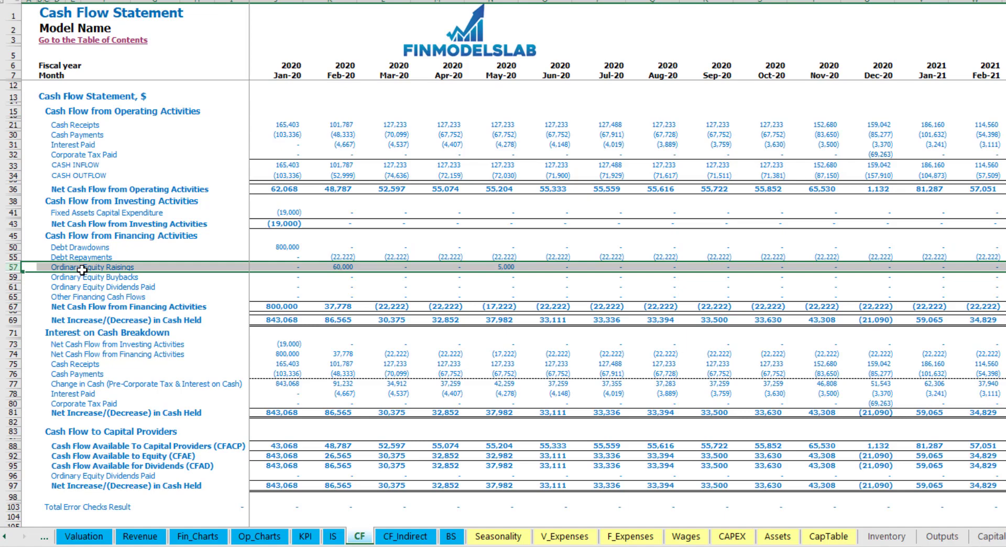
pyautogui.click(345, 268)
pyautogui.click(504, 266)
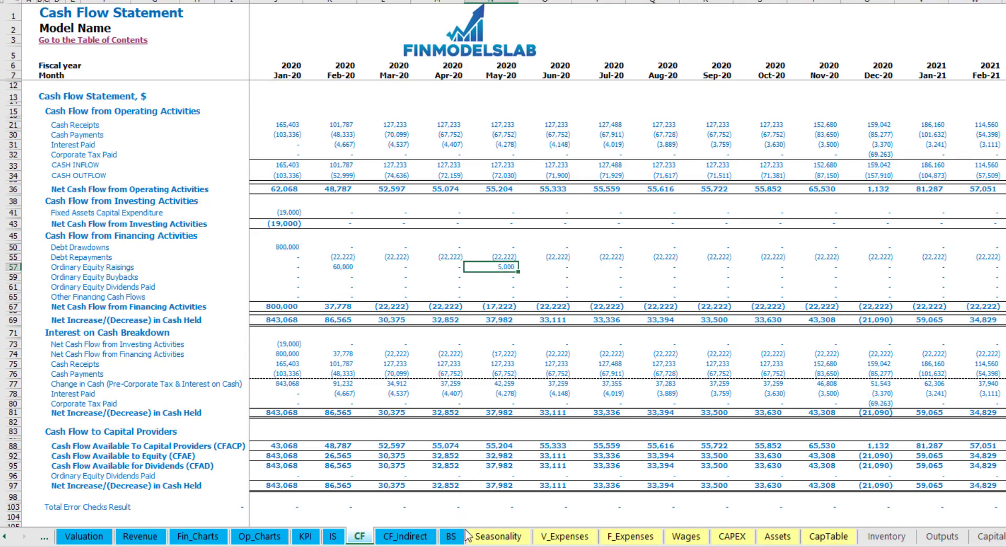
pyautogui.click(451, 535)
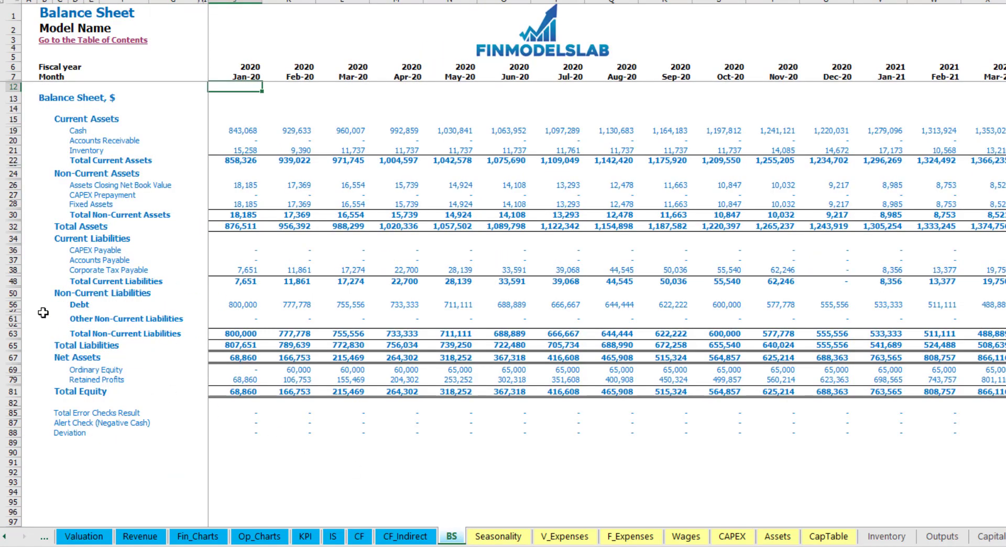
pyautogui.click(13, 369)
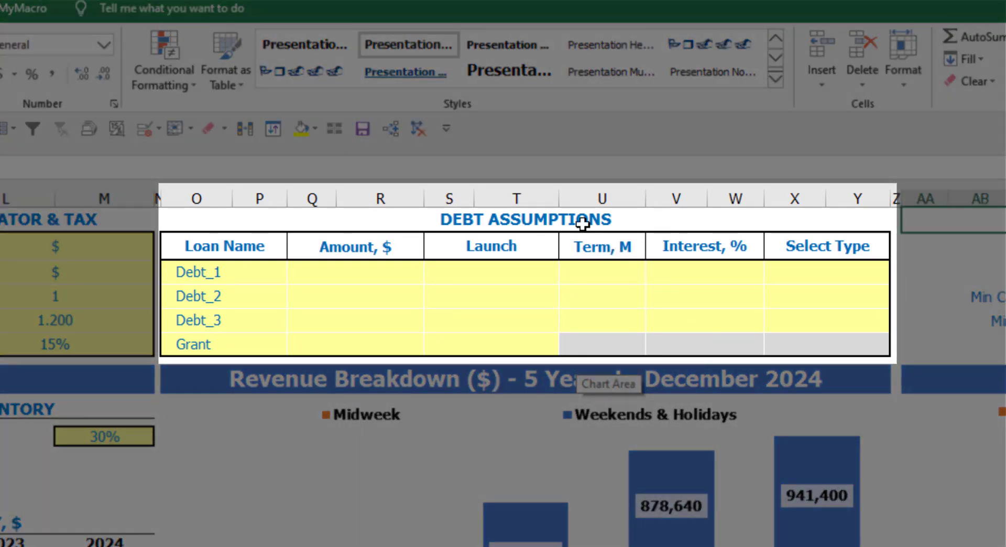
# Try the Annuity repayment type for Debt_1 in the Debt Assumptions table
pyautogui.click(578, 219)
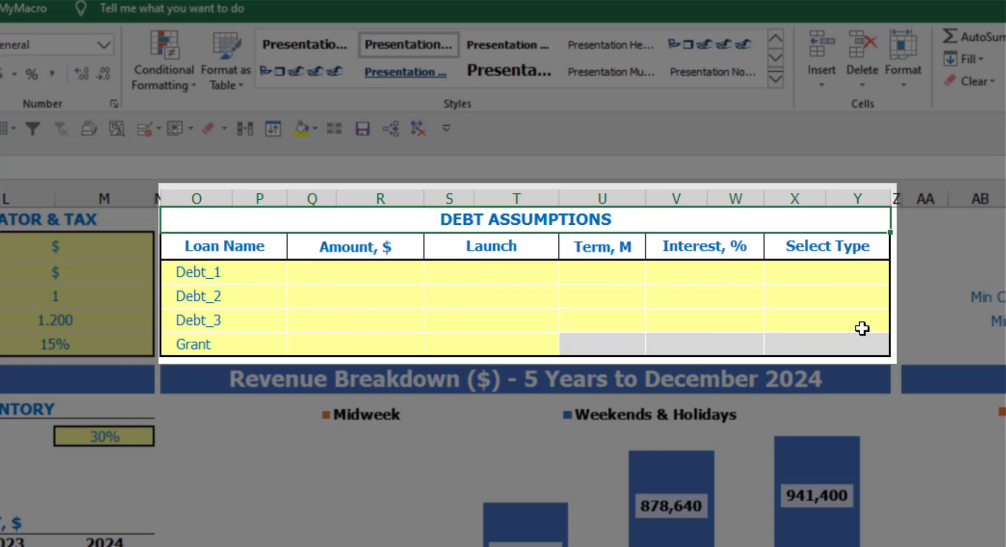
pyautogui.click(883, 268)
pyautogui.click(899, 276)
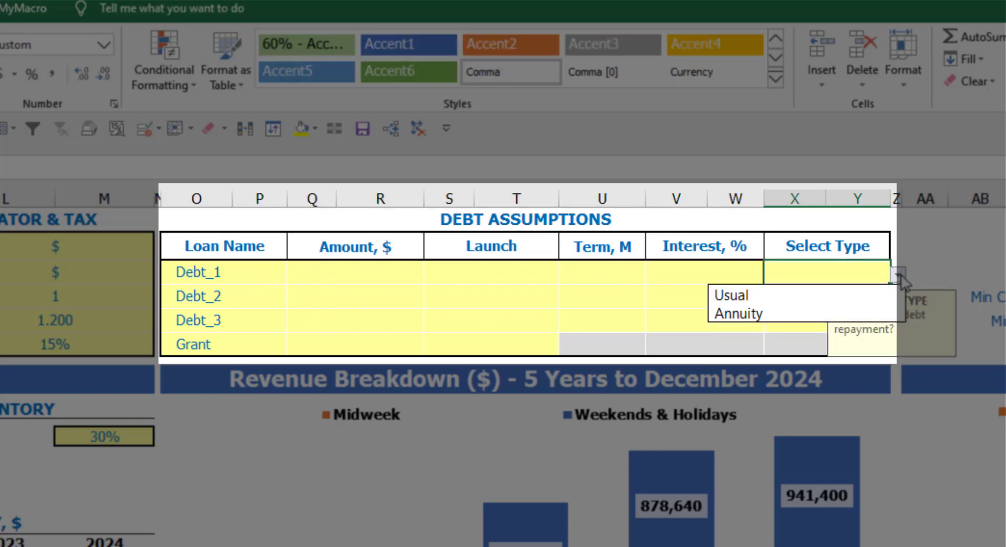
pyautogui.click(874, 307)
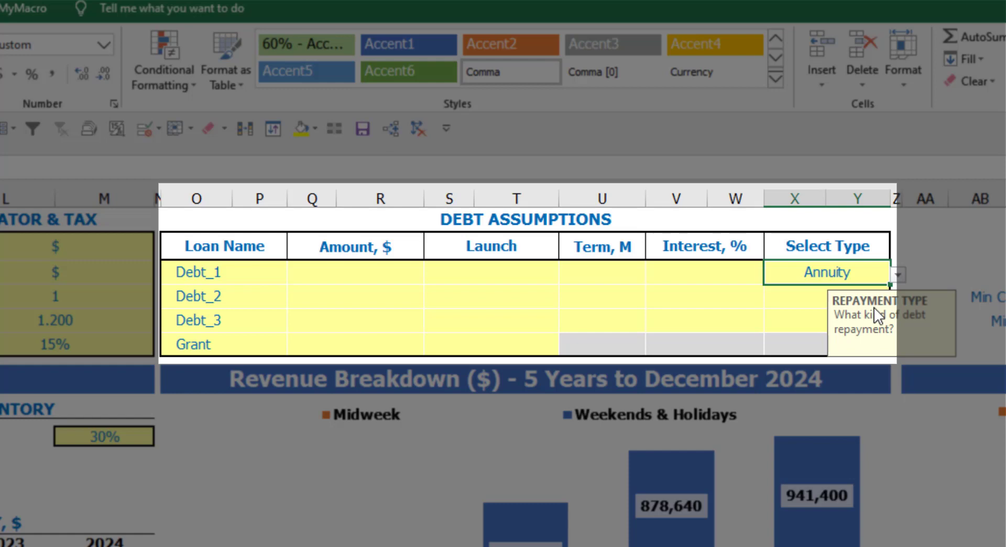
# Set Debt_1's repayment type to Usual and its loan amount to $1,000,000
pyautogui.click(898, 275)
pyautogui.click(861, 296)
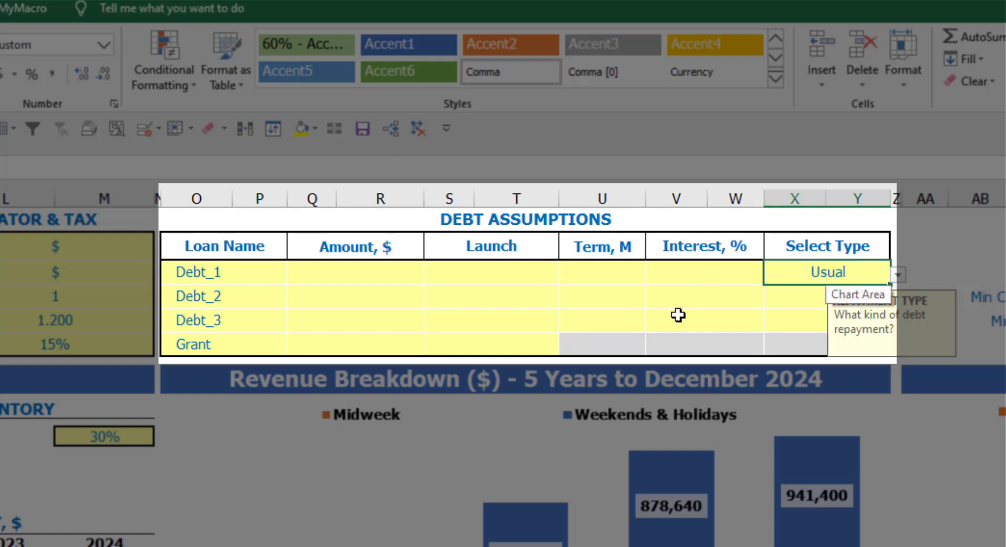
pyautogui.click(398, 272)
pyautogui.write('1,00')
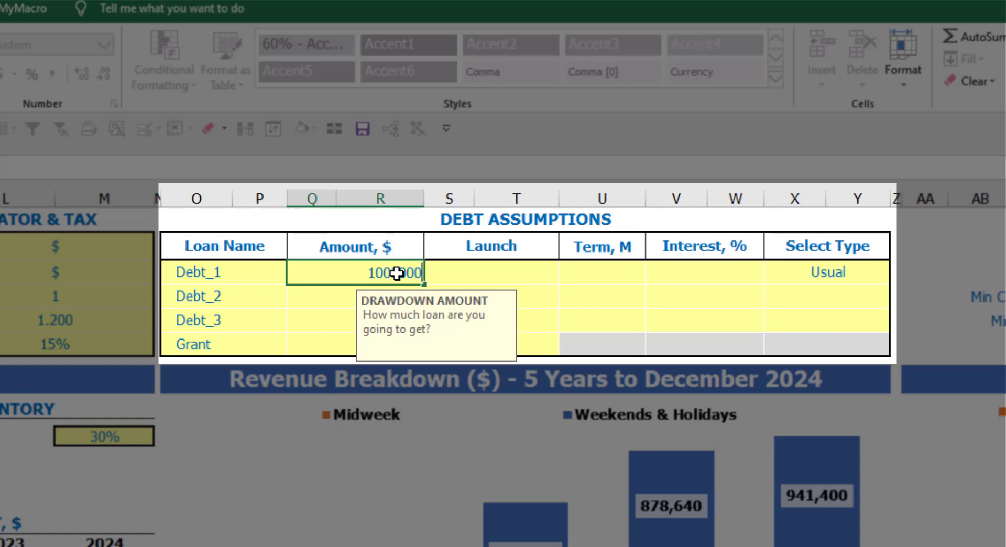
pyautogui.write('0,000')
pyautogui.press('Return')
# Set Debt_1's launch date to Feb-20 and its repayment term to 60 months
pyautogui.click(555, 271)
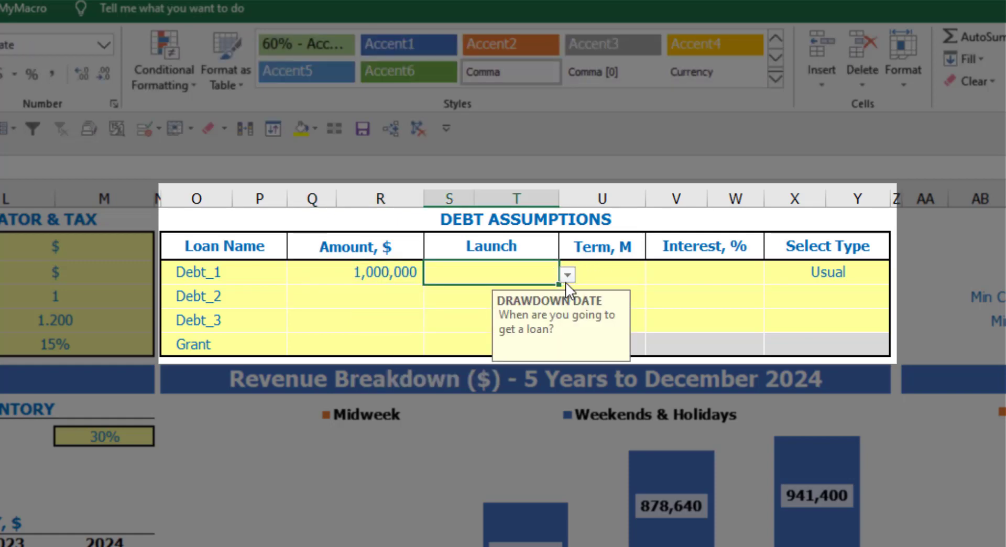
pyautogui.click(567, 275)
pyautogui.click(524, 314)
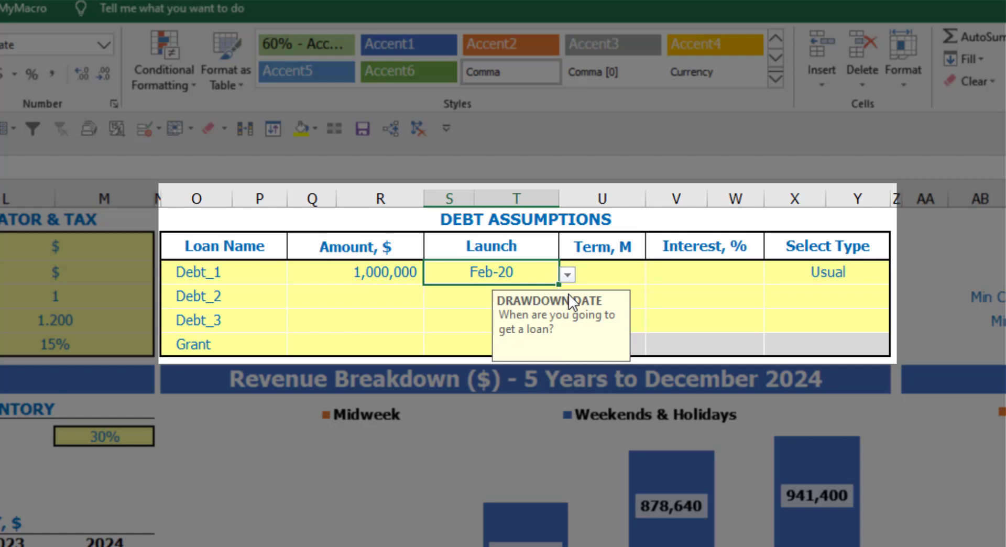
pyautogui.click(603, 265)
pyautogui.write('60')
pyautogui.press('Return')
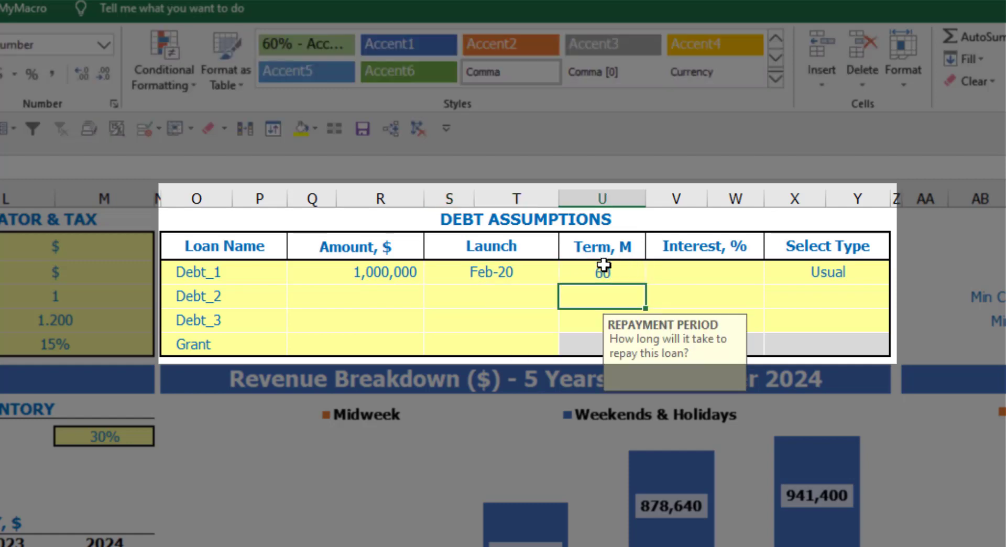
# Set Debt_1's annual interest rate to 5%
pyautogui.click(663, 270)
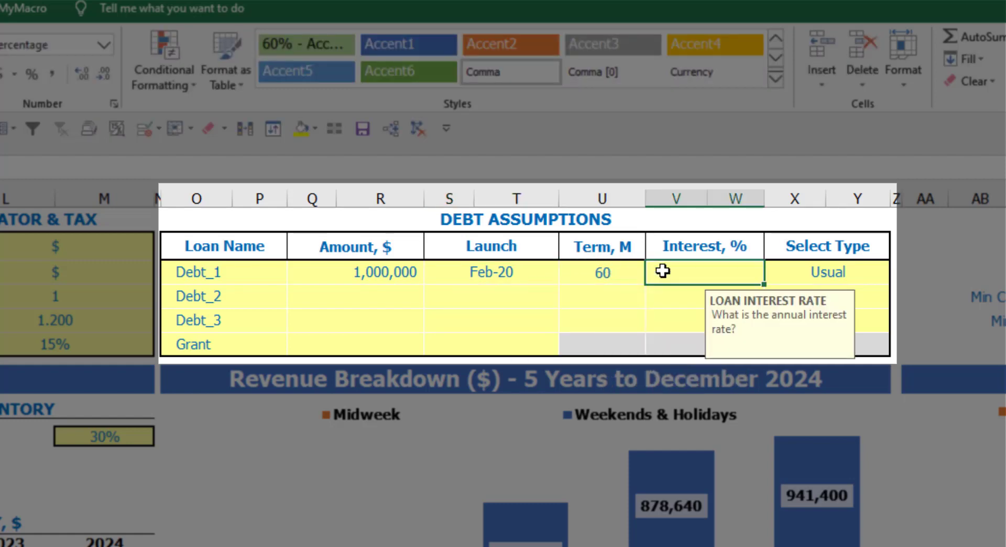
pyautogui.write('5')
pyautogui.press('Return')
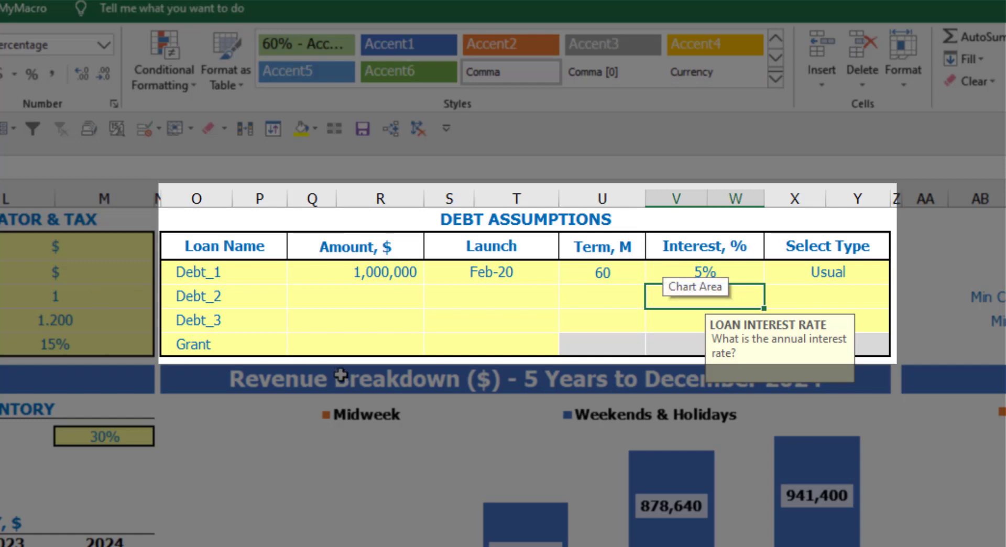
# Enter a grant of $500,000 with a Mar-20 launch date in the Debt Assumptions table
pyautogui.click(370, 348)
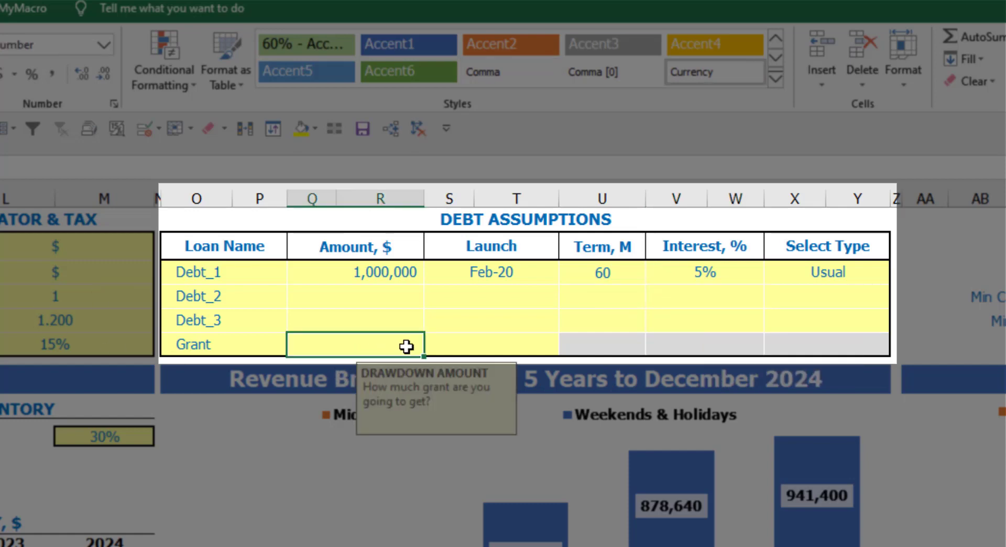
pyautogui.write('500,')
pyautogui.write('00000')
pyautogui.press('Return')
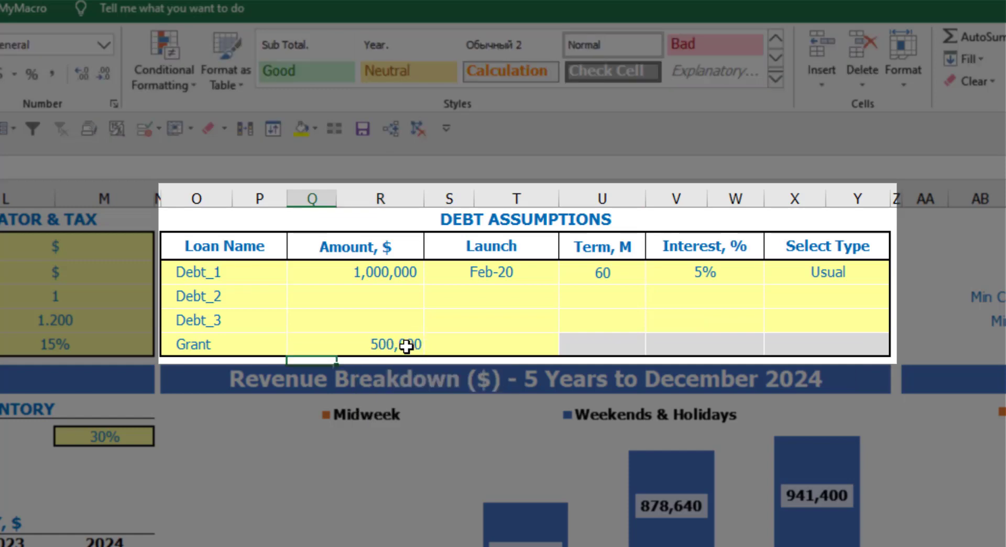
pyautogui.click(519, 345)
pyautogui.click(567, 346)
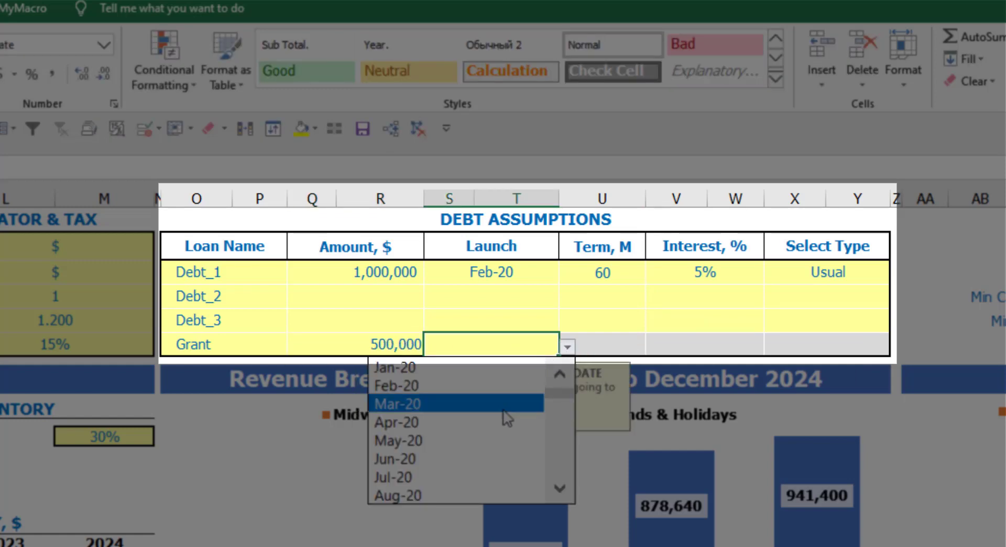
pyautogui.click(500, 406)
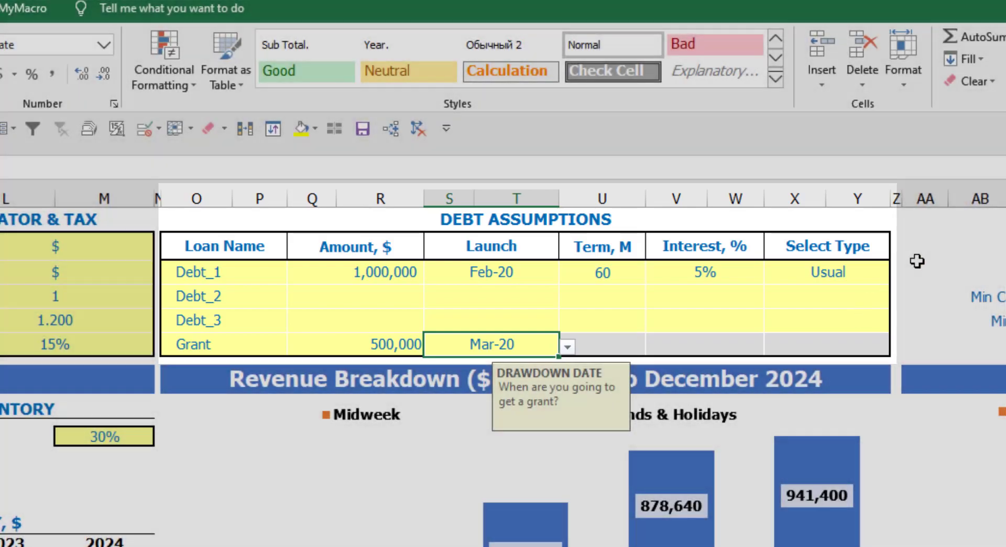
# Examine the balance, repayment and interest calculations for Debt_1, Debt_2, Debt_3 and Total Debts on the Capital sheet
pyautogui.click(917, 259)
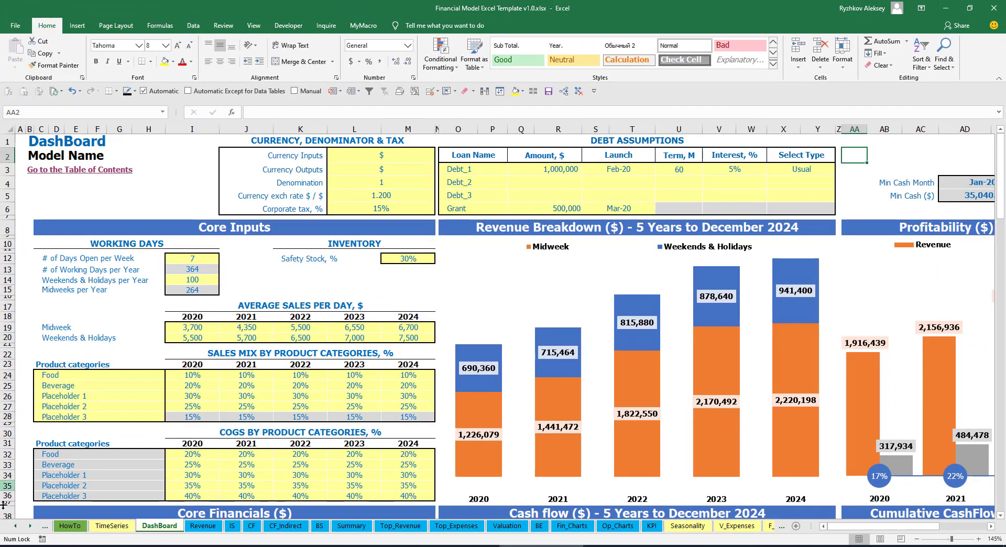
pyautogui.click(29, 526)
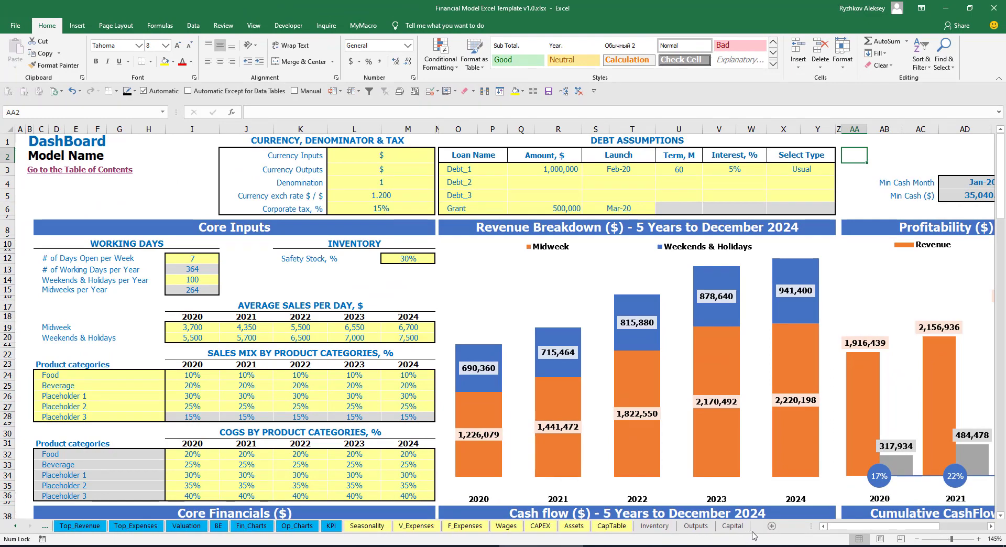
pyautogui.click(738, 529)
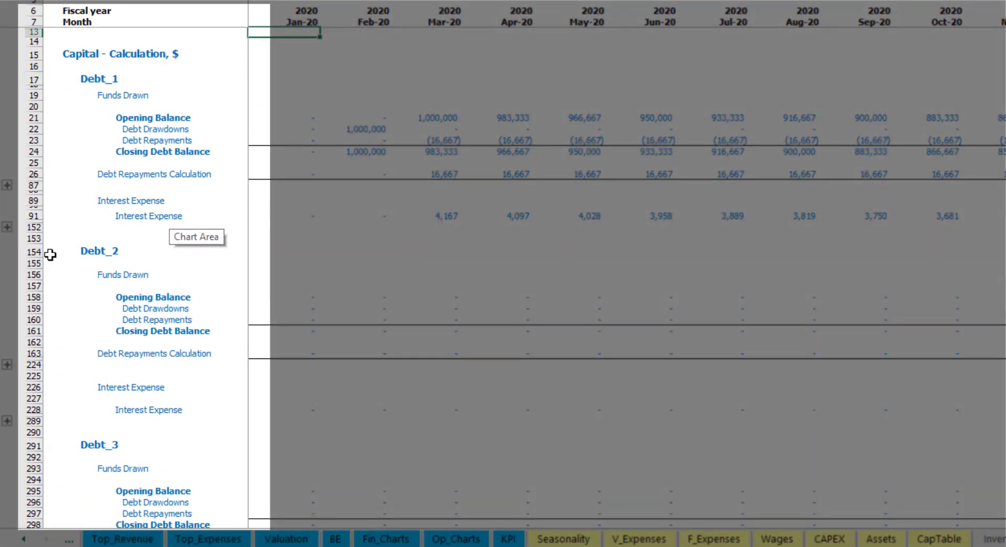
pyautogui.scroll(-5, 29, 254)
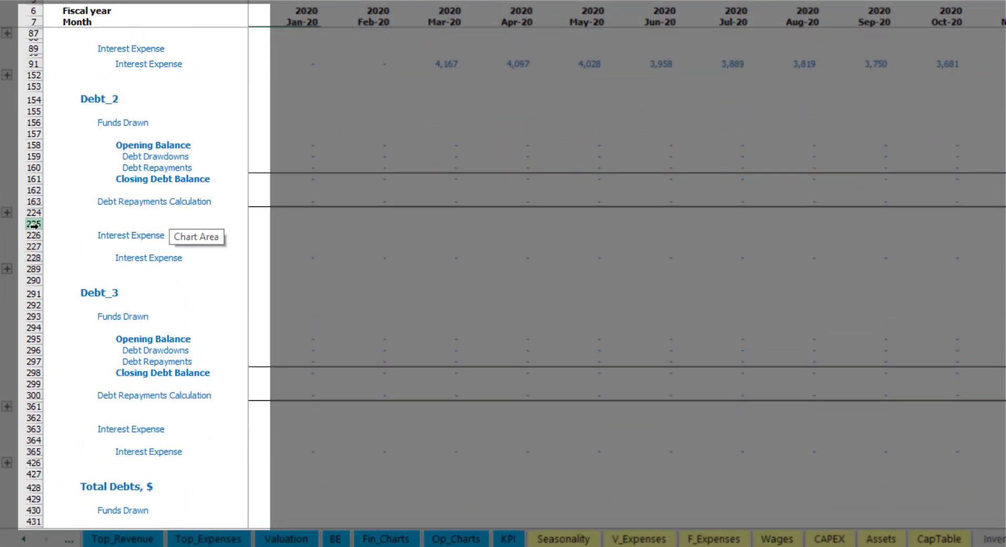
pyautogui.scroll(-5, 41, 228)
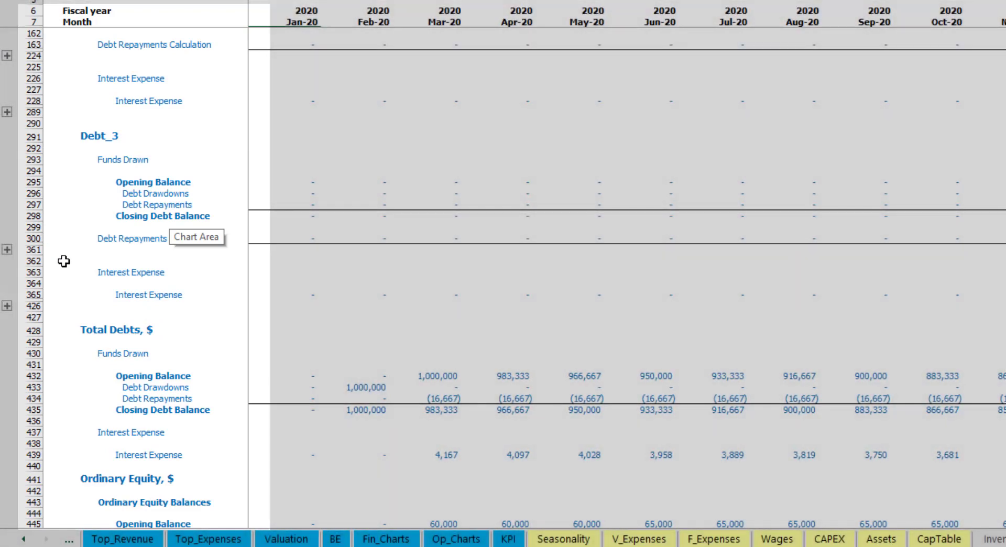
pyautogui.scroll(5, 63, 260)
pyautogui.scroll(5, 63, 261)
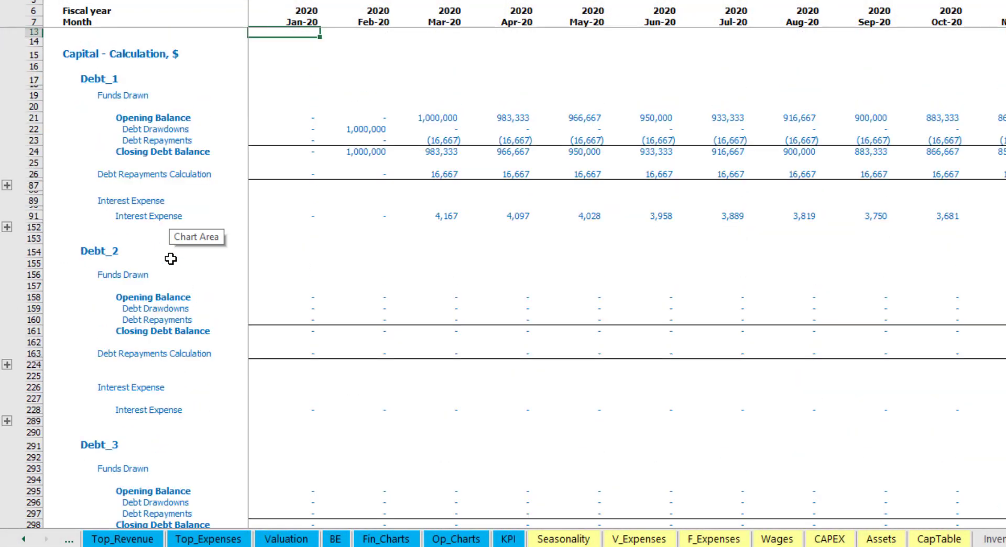
# Check the monthly Interest Expense row in the Income Statement
pyautogui.click(23, 538)
pyautogui.click(23, 539)
pyautogui.click(24, 539)
pyautogui.click(23, 539)
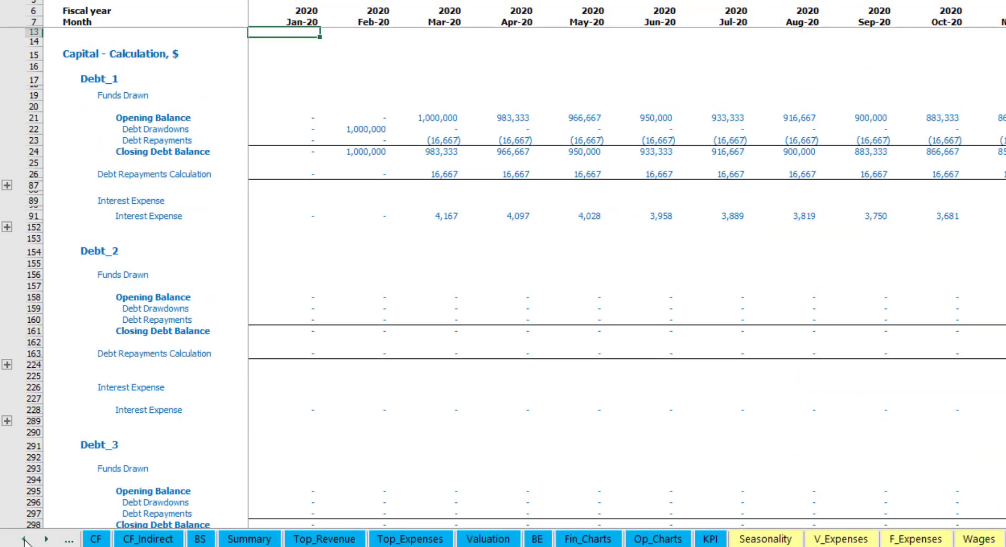
pyautogui.click(23, 539)
pyautogui.click(24, 539)
pyautogui.click(24, 539)
pyautogui.click(229, 539)
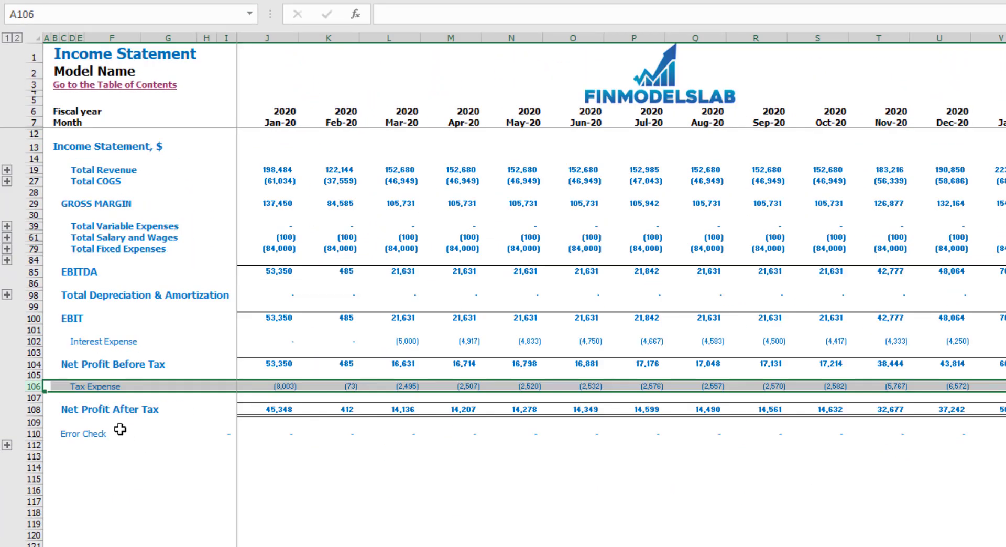
pyautogui.click(35, 341)
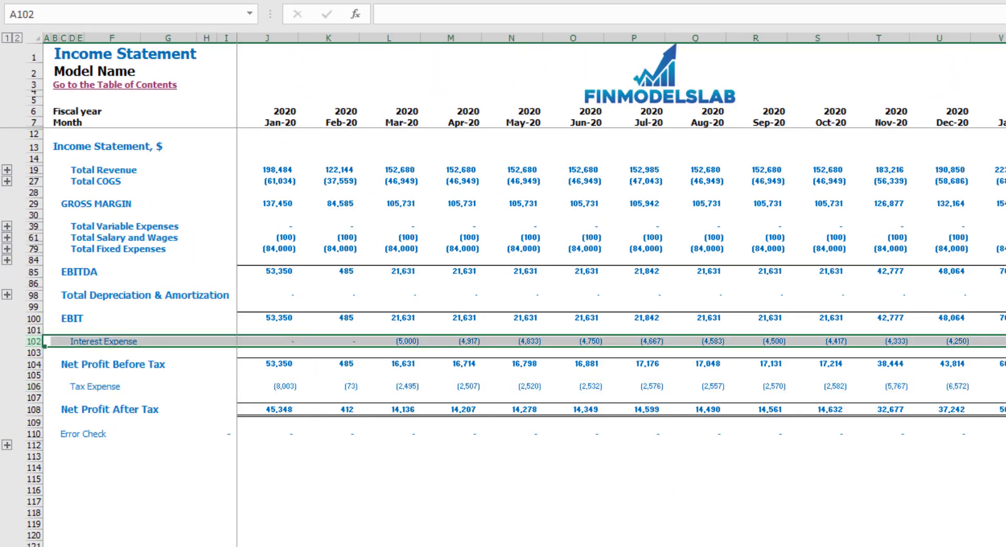
# Check the Interest Paid, Debt Drawdowns and Debt Repayments rows in the Cash Flow Statement and the Debt row in the Balance Sheet
pyautogui.click(225, 546)
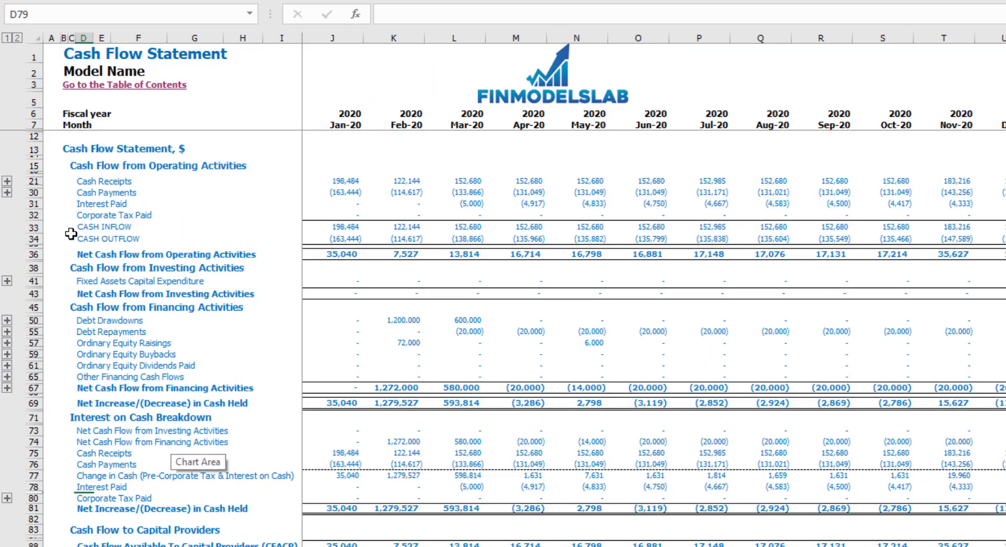
pyautogui.click(36, 204)
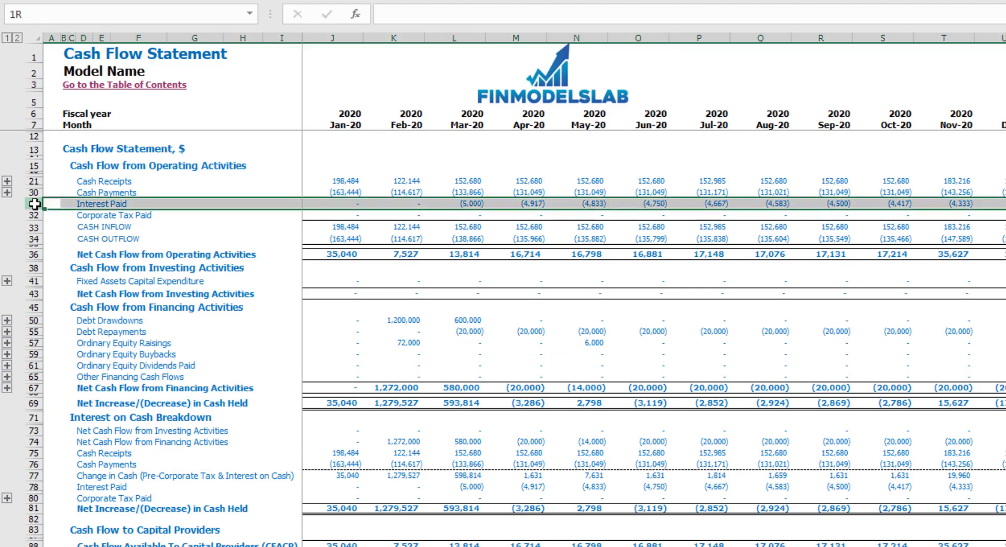
pyautogui.click(34, 320)
pyautogui.click(35, 332)
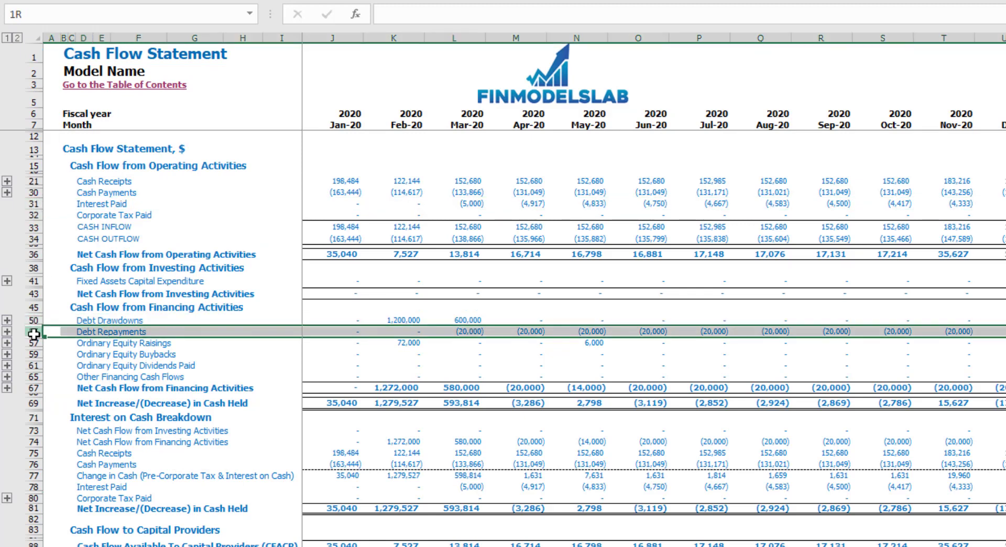
pyautogui.click(272, 546)
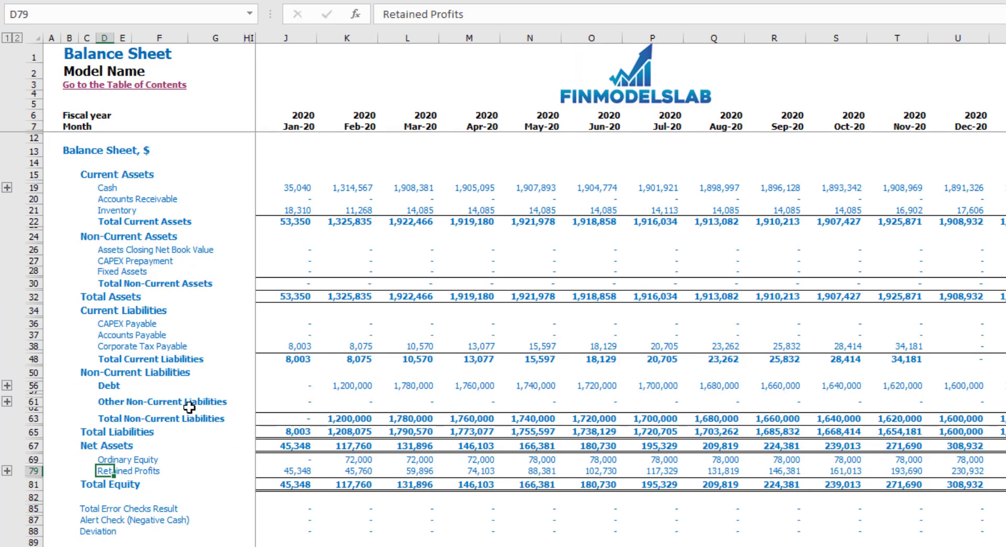
pyautogui.click(34, 386)
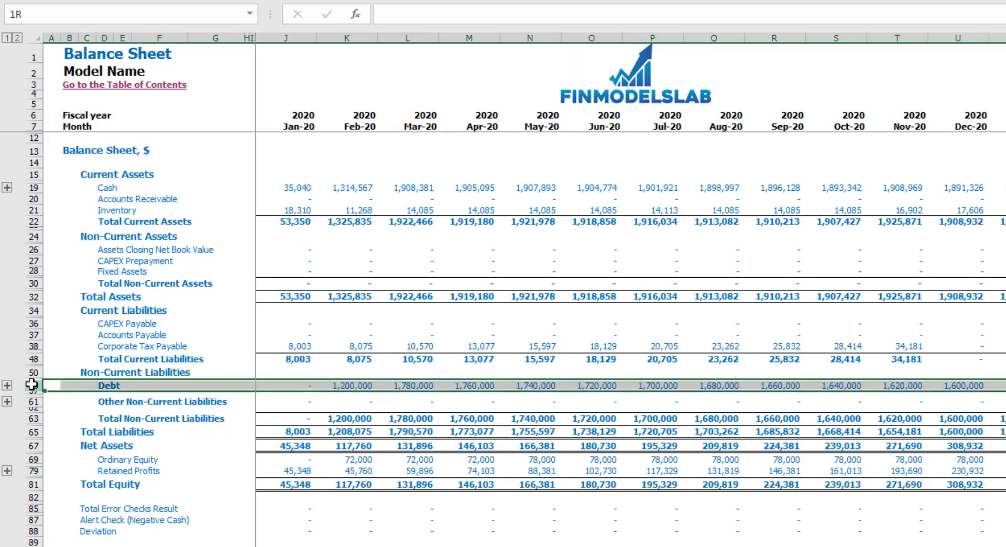
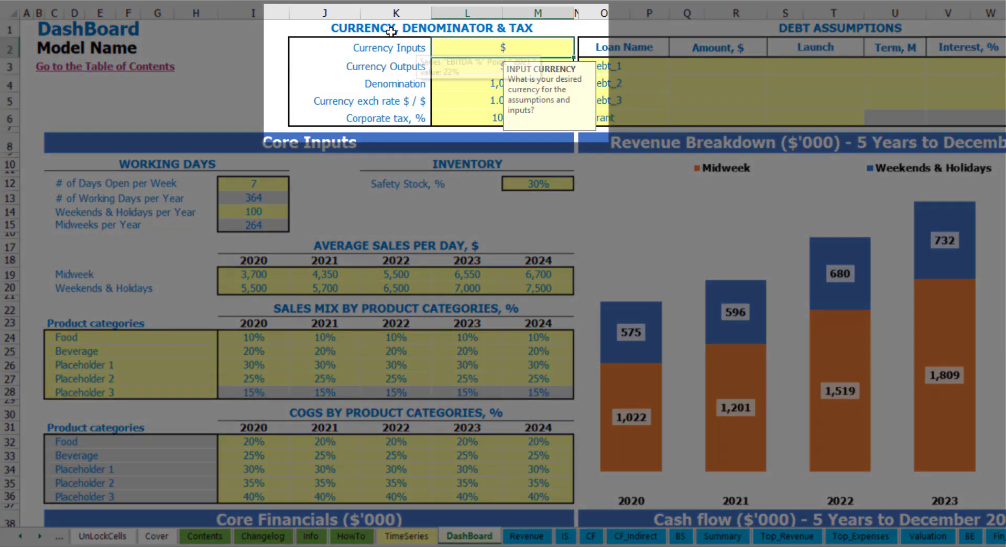
# Set the dashboard's input currency for the assumptions to USD
pyautogui.click(237, 55)
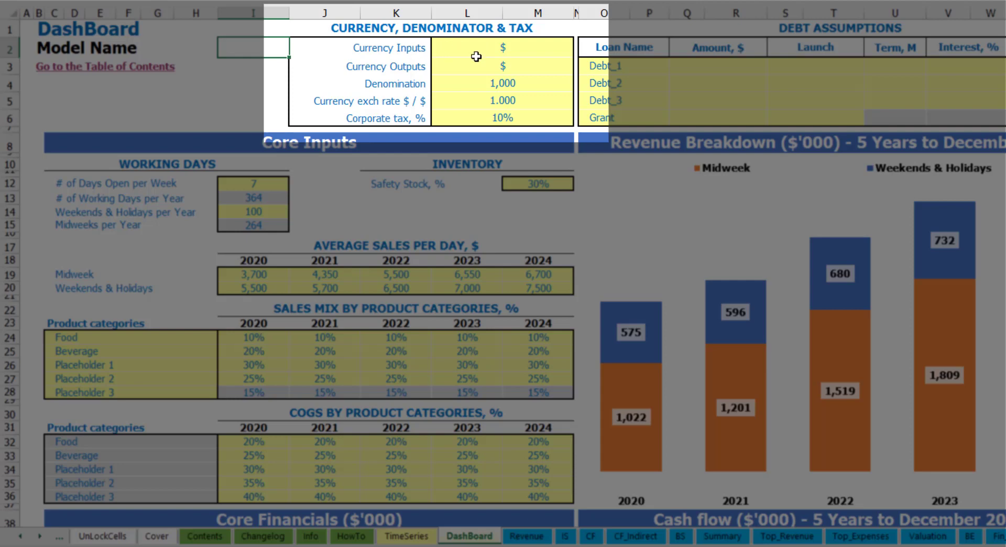
pyautogui.click(486, 50)
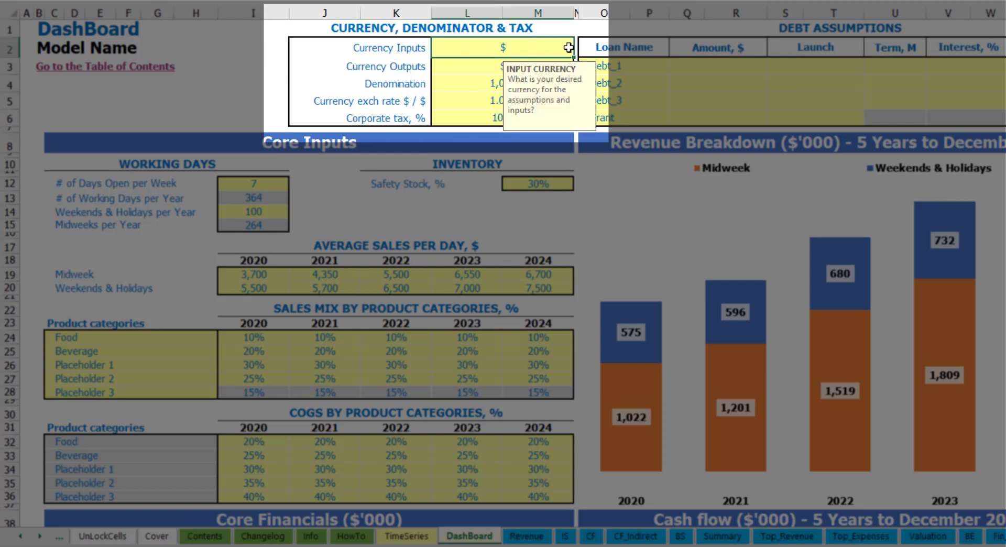
pyautogui.click(453, 69)
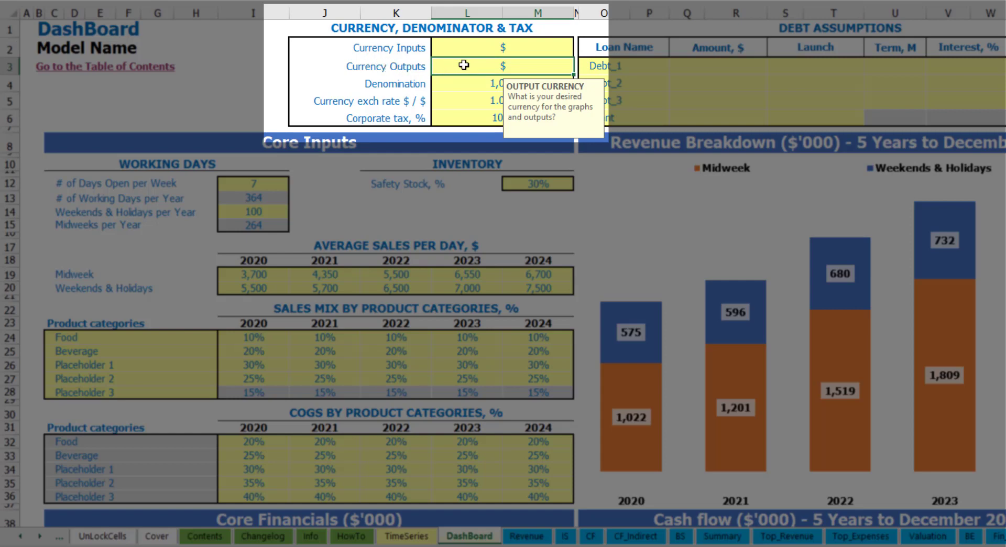
pyautogui.click(473, 50)
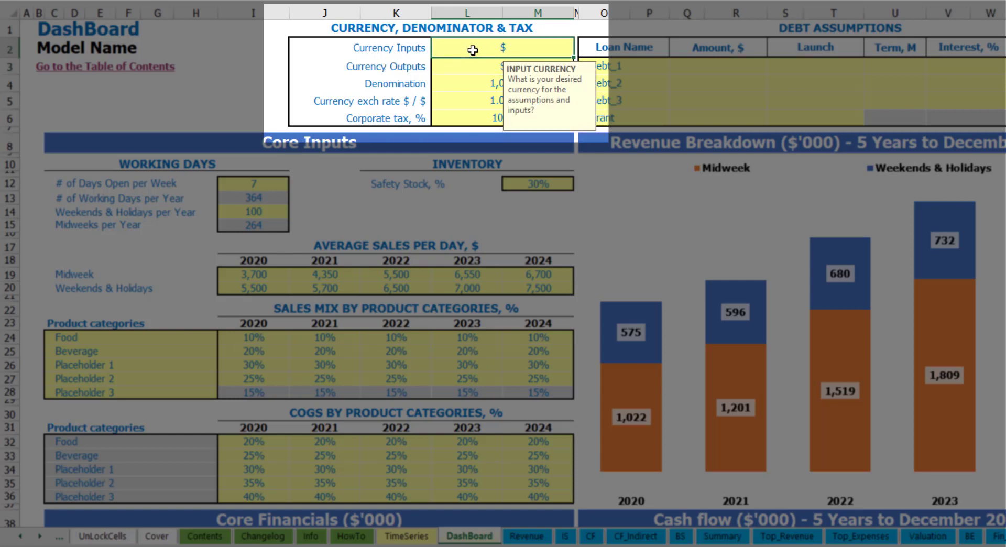
pyautogui.click(470, 66)
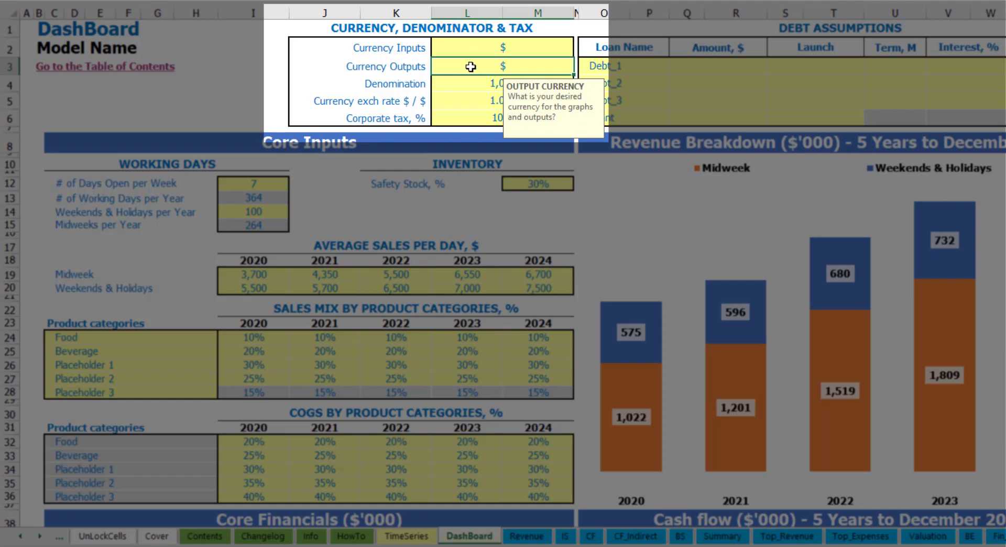
pyautogui.click(489, 49)
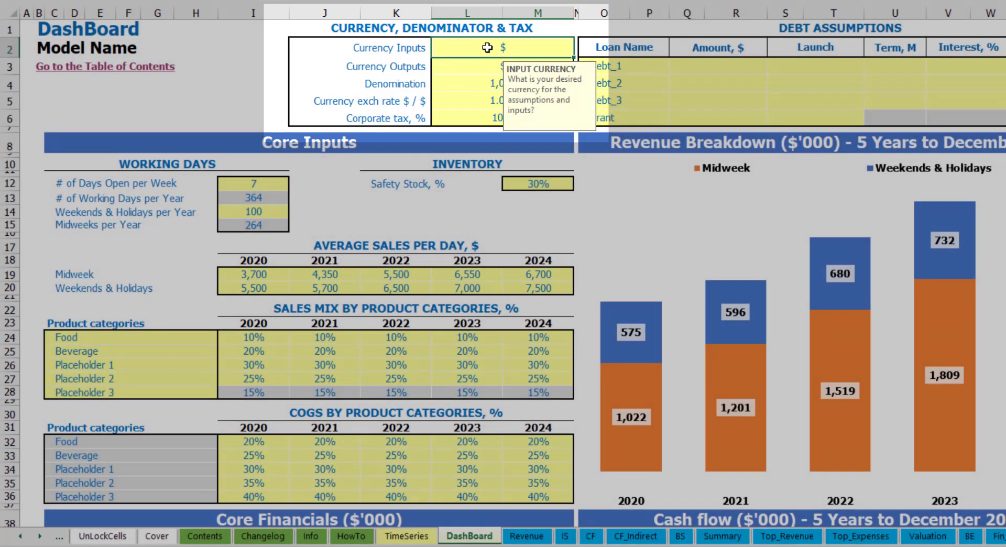
pyautogui.write('USD')
pyautogui.press('Return')
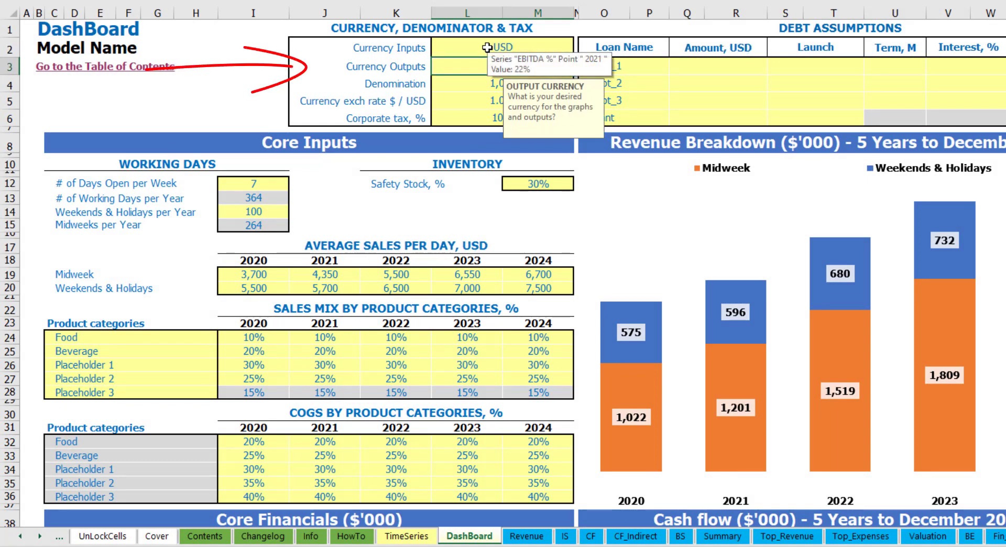
# Set the output currency for the graphs and reports to EUR
pyautogui.write('EUR')
pyautogui.press('Return')
pyautogui.press('Return')
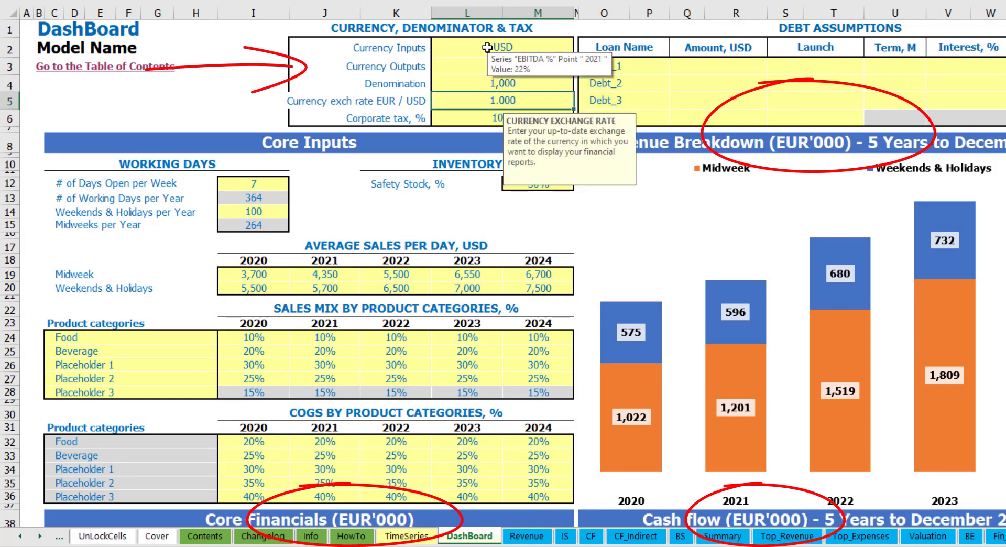
pyautogui.click(263, 72)
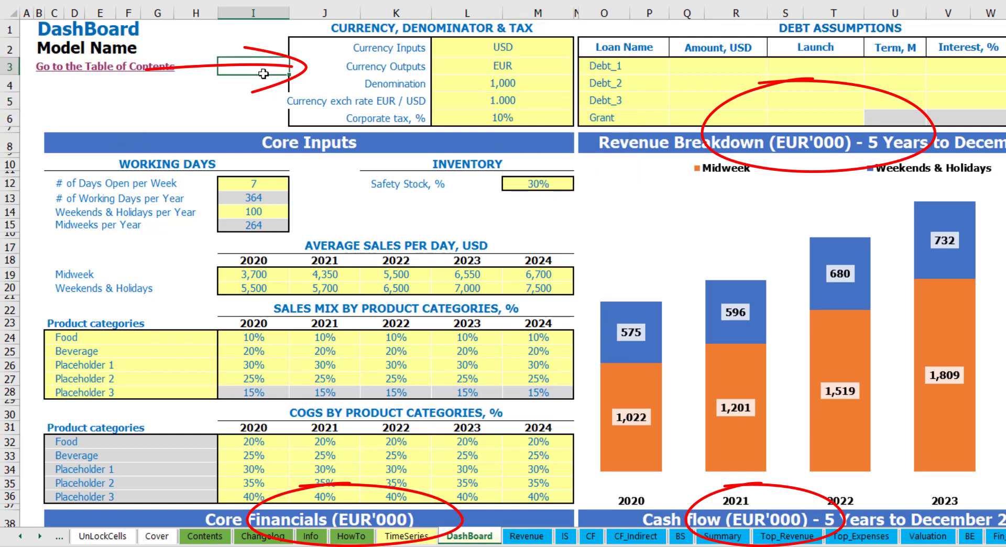
# Set the EUR / USD currency exchange rate to 1.2 and review it against the input and output currencies
pyautogui.click(486, 100)
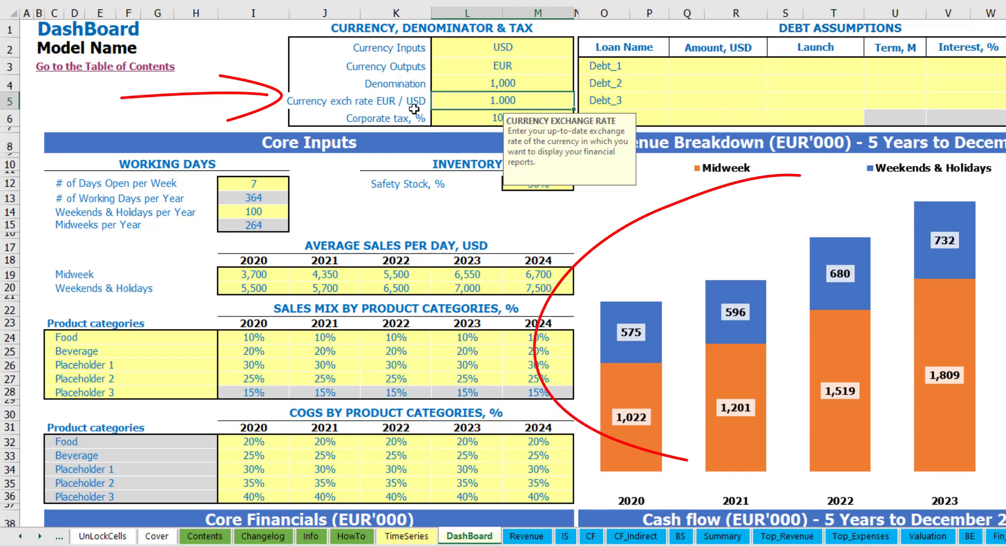
pyautogui.write('1.2')
pyautogui.press('Return')
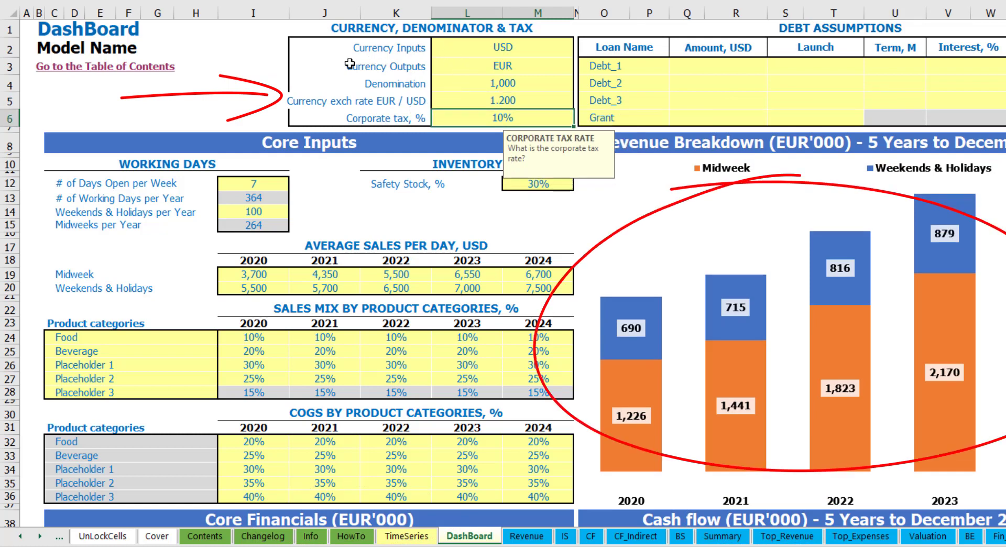
pyautogui.click(476, 45)
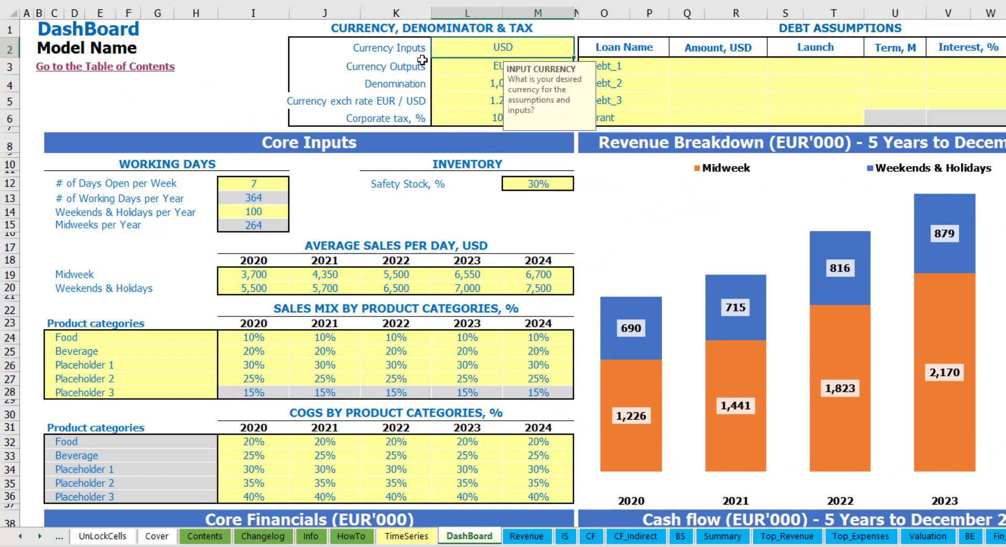
pyautogui.click(467, 67)
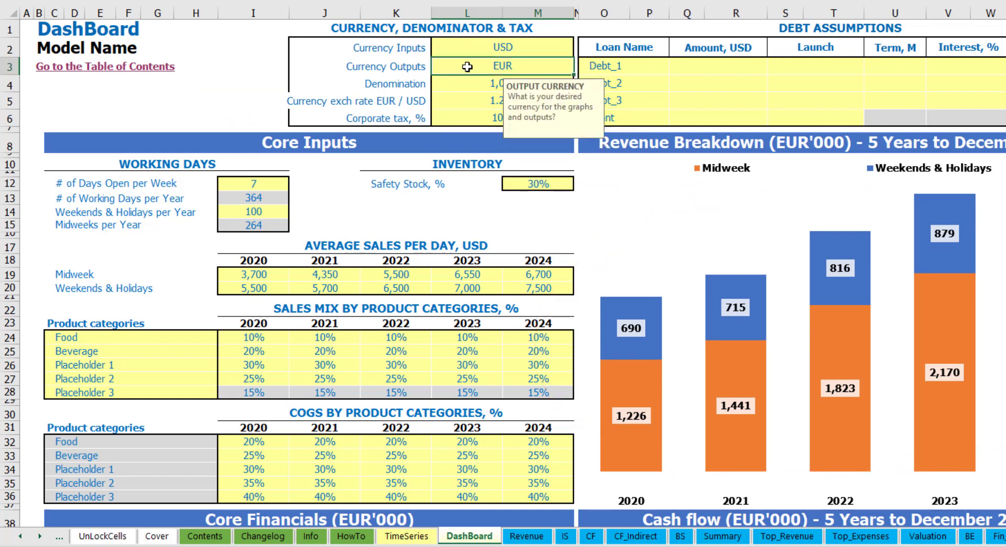
pyautogui.click(452, 101)
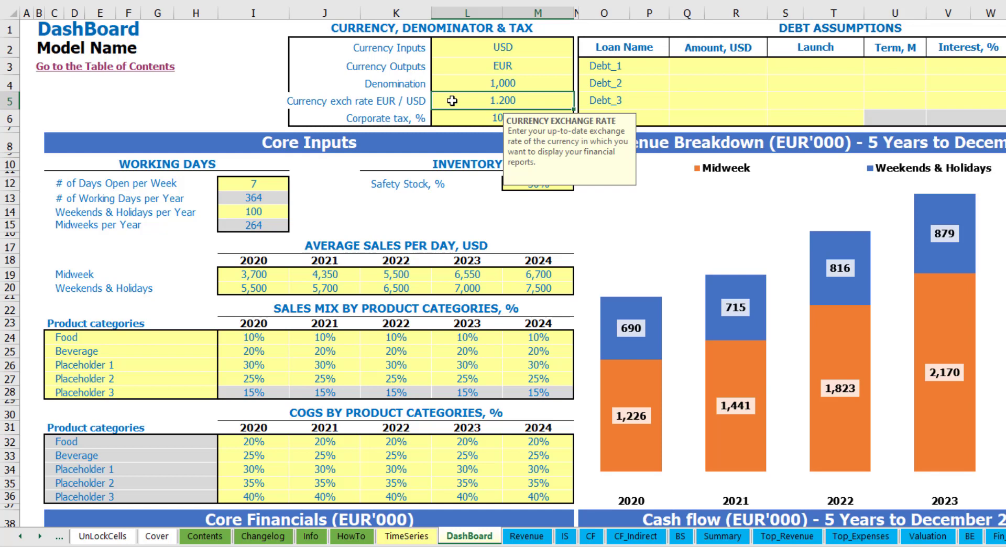
# Check how the output denomination appears in the annual and monthly Income Statement headings on the Summary sheet
pyautogui.click(477, 76)
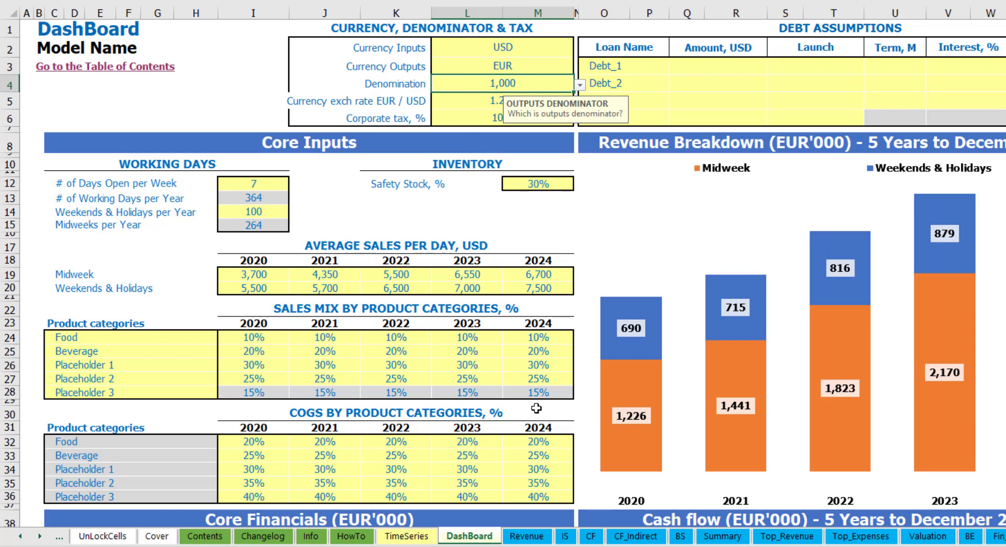
pyautogui.click(722, 535)
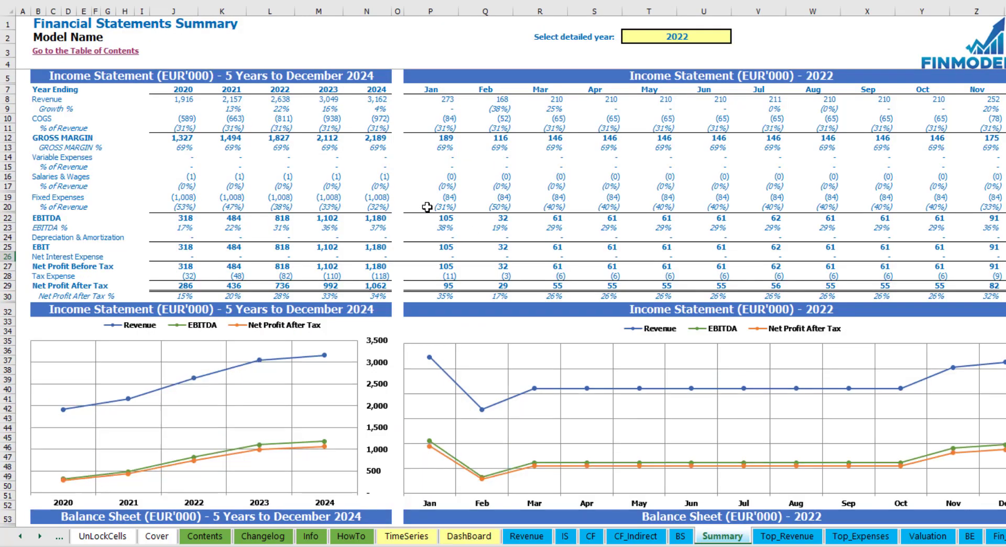
pyautogui.click(217, 77)
pyautogui.click(734, 75)
pyautogui.click(289, 76)
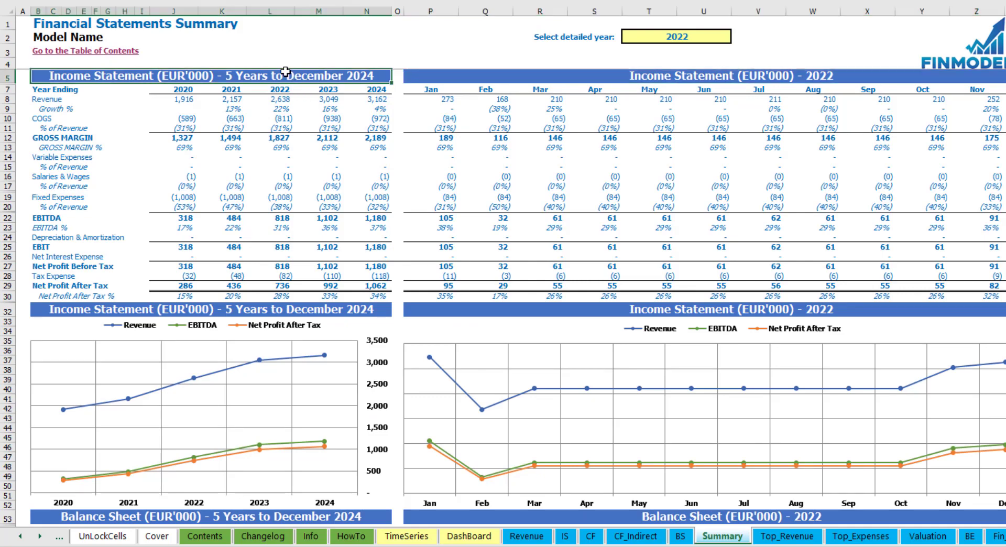
# Set the dashboard's denomination to 1,000,000 and check the Income Statement headings on the Summary sheet
pyautogui.click(468, 536)
pyautogui.click(579, 85)
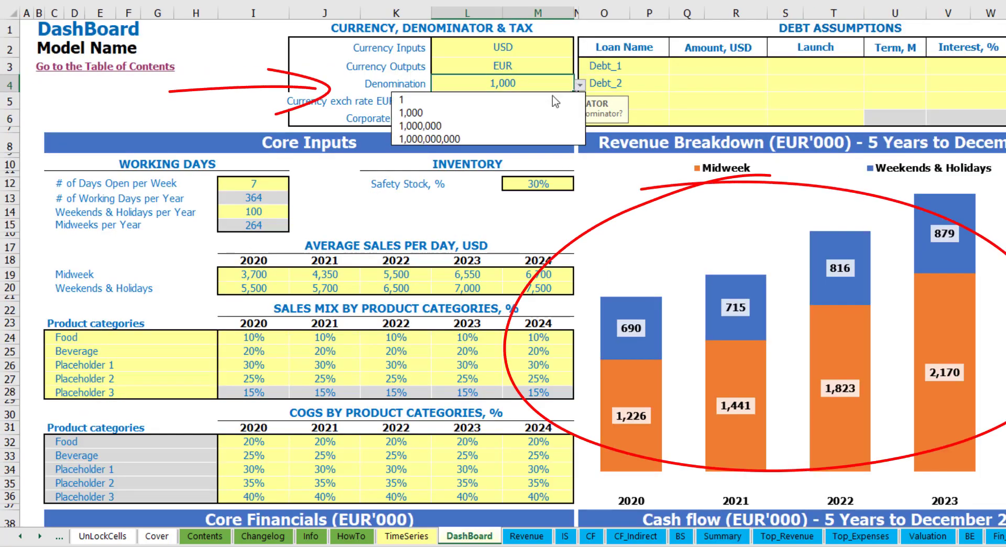
pyautogui.click(524, 124)
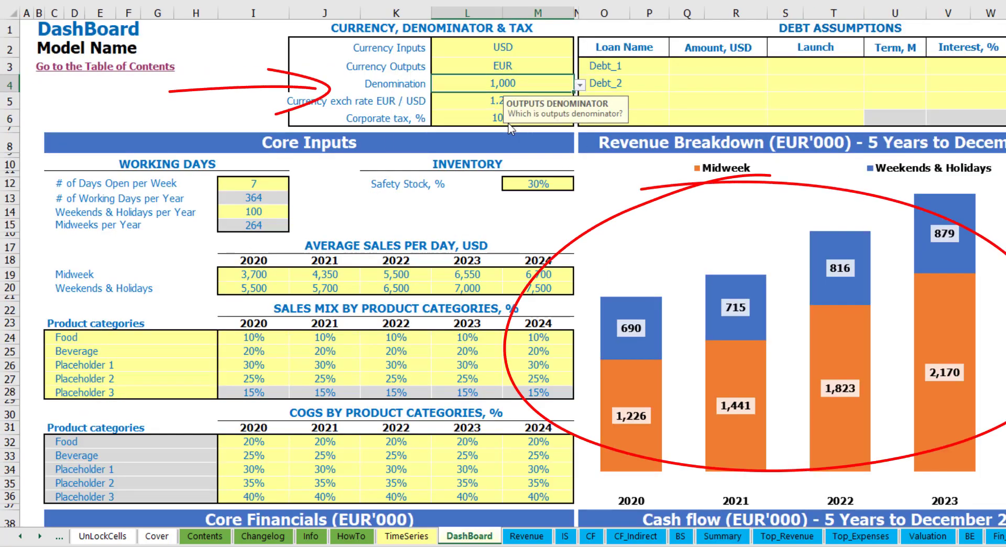
pyautogui.click(721, 535)
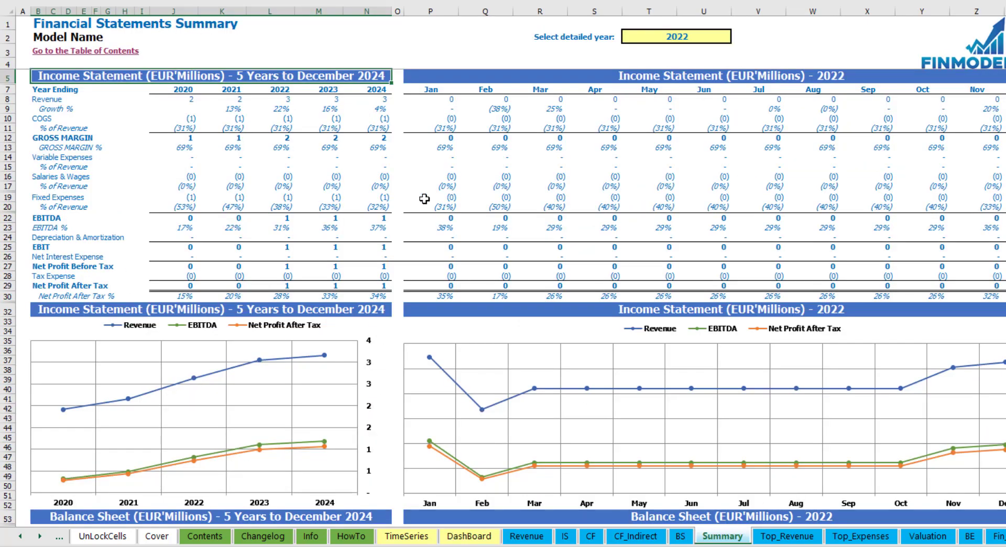
pyautogui.click(550, 76)
# Set the dashboard's denomination to 1 and check the Summary sheet
pyautogui.click(469, 536)
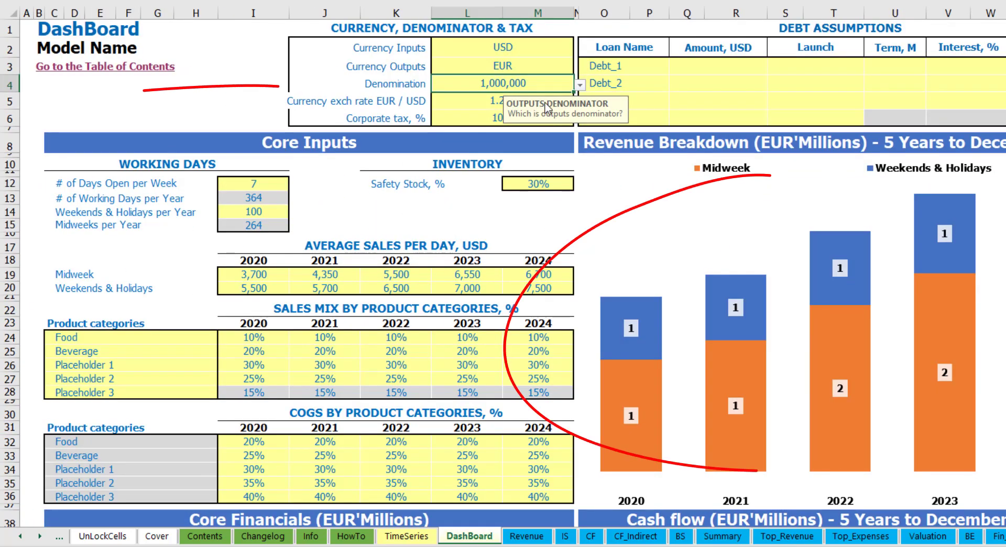
pyautogui.click(579, 85)
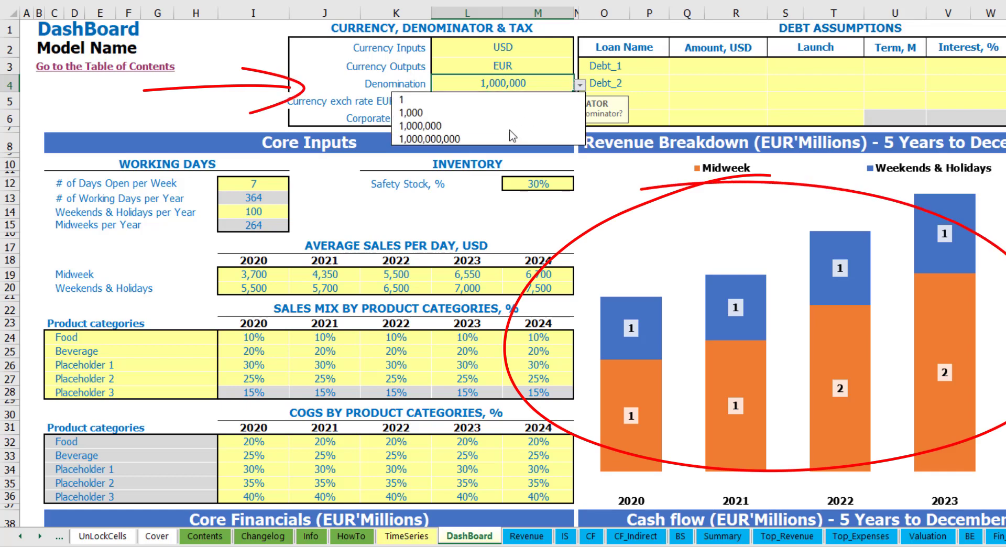
pyautogui.click(487, 99)
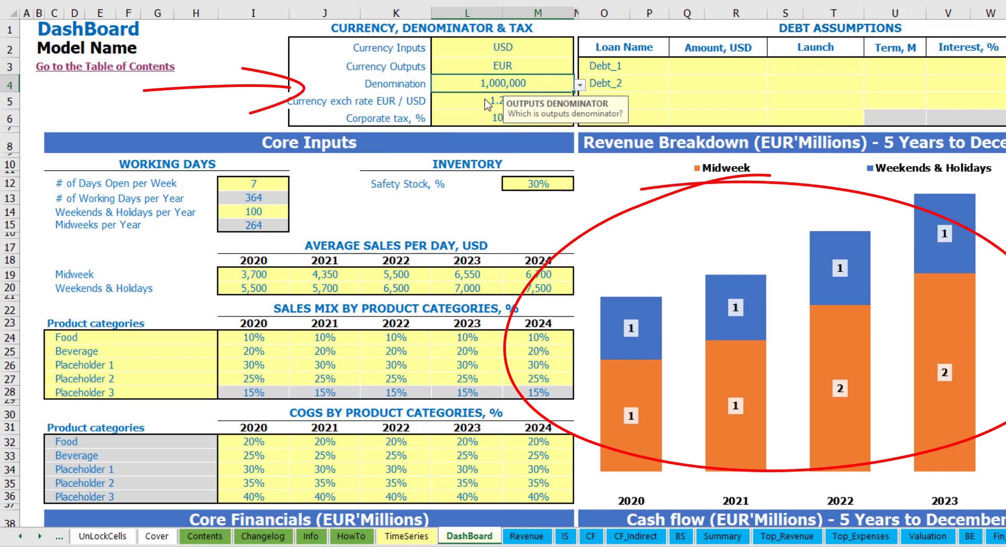
pyautogui.click(722, 536)
# Set the corporate tax rate to 15% on the dashboard and check the monthly Tax Expense row in the Income Statement
pyautogui.click(470, 536)
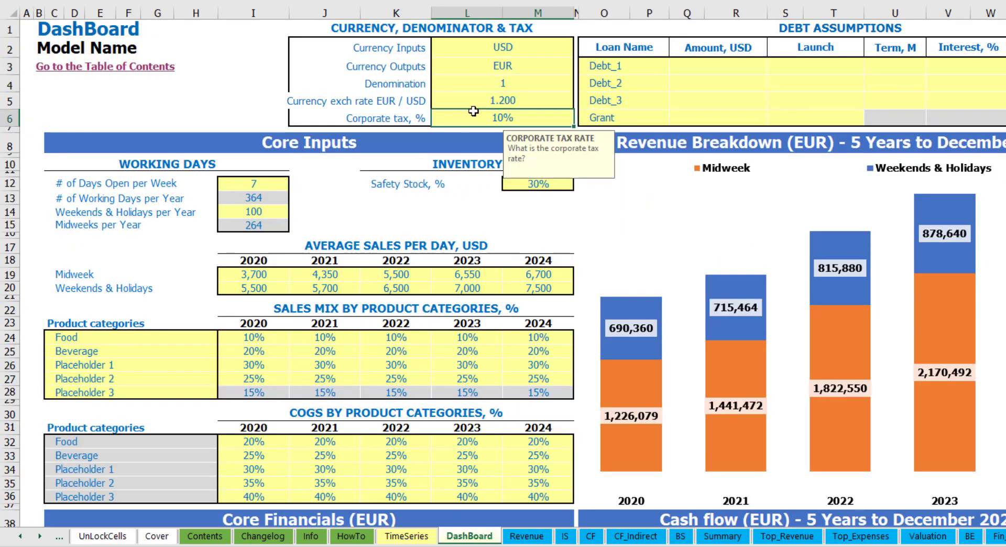
pyautogui.write('15')
pyautogui.press('Return')
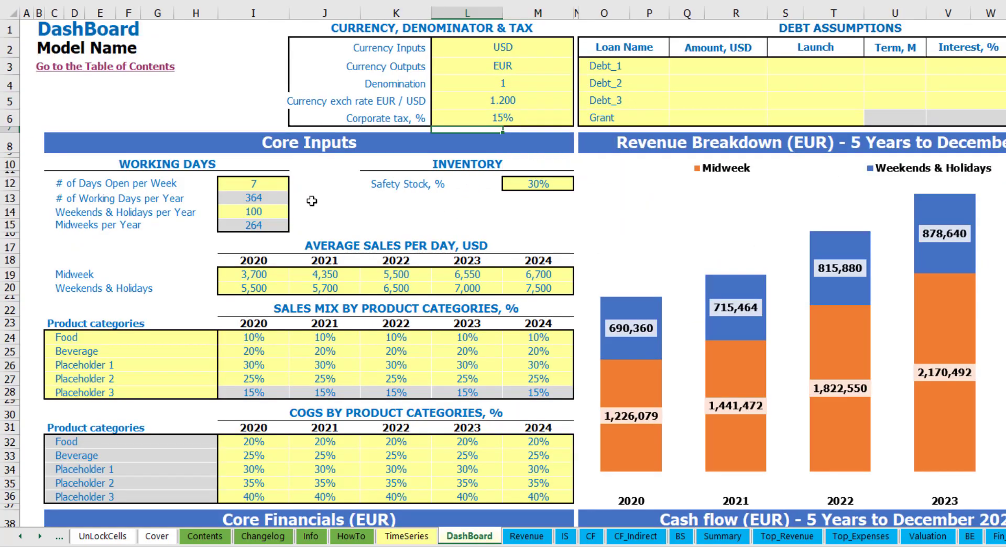
pyautogui.click(567, 535)
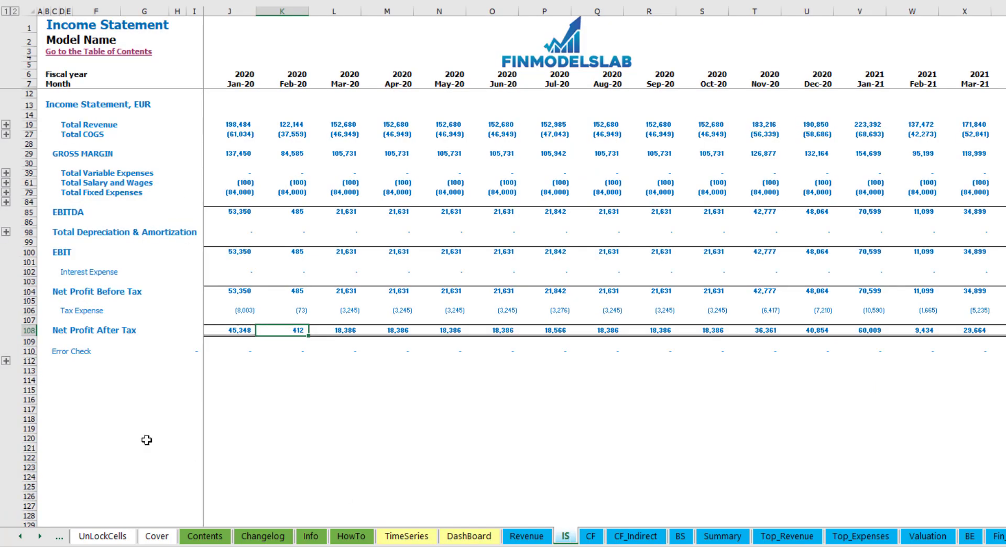
pyautogui.click(30, 312)
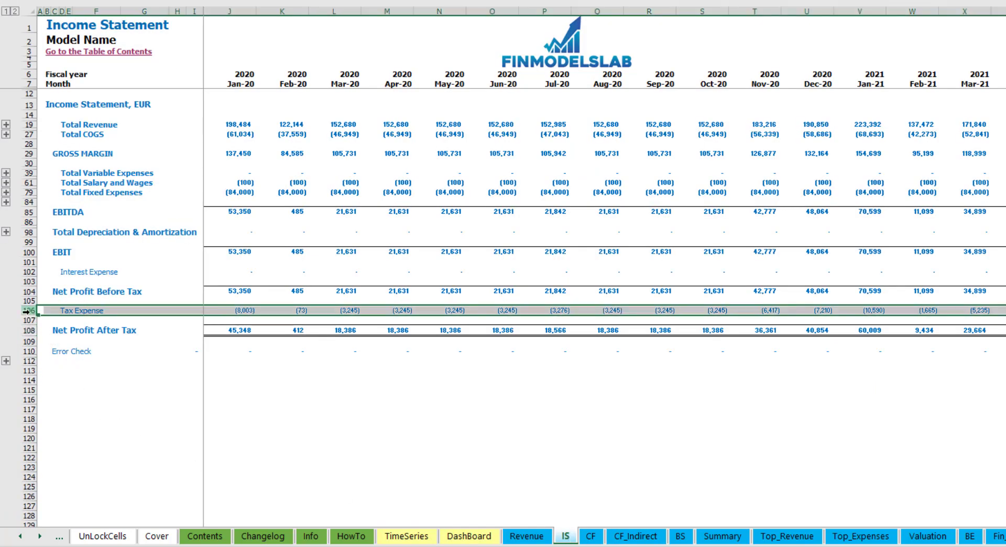